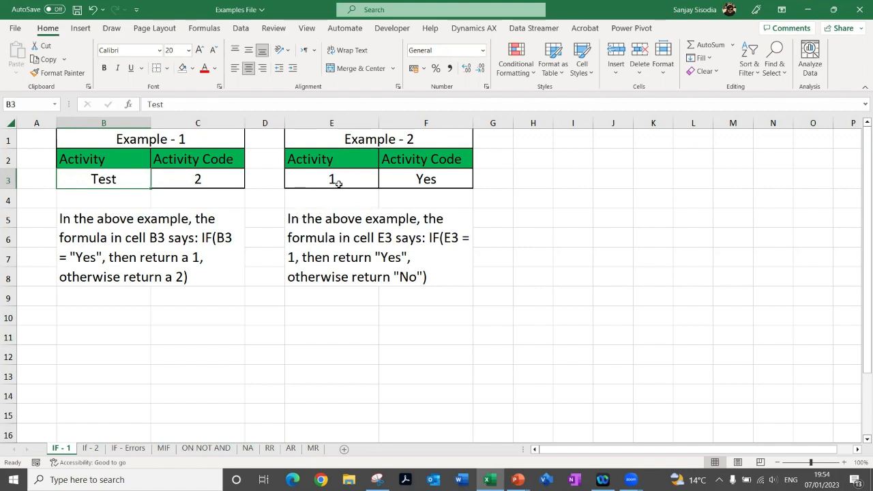
Test the Example - 2 formula by entering 2 and 100 in turn in the Activity cell E3
left_click(316, 176)
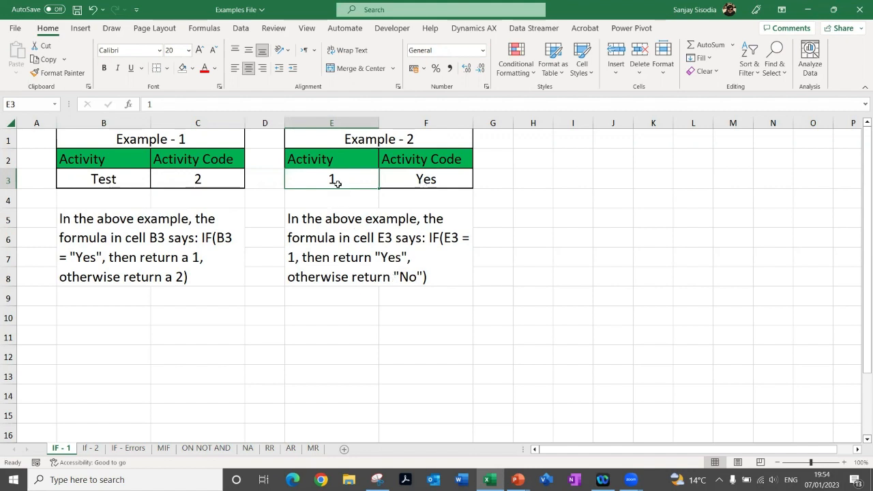
type("2")
key("Return")
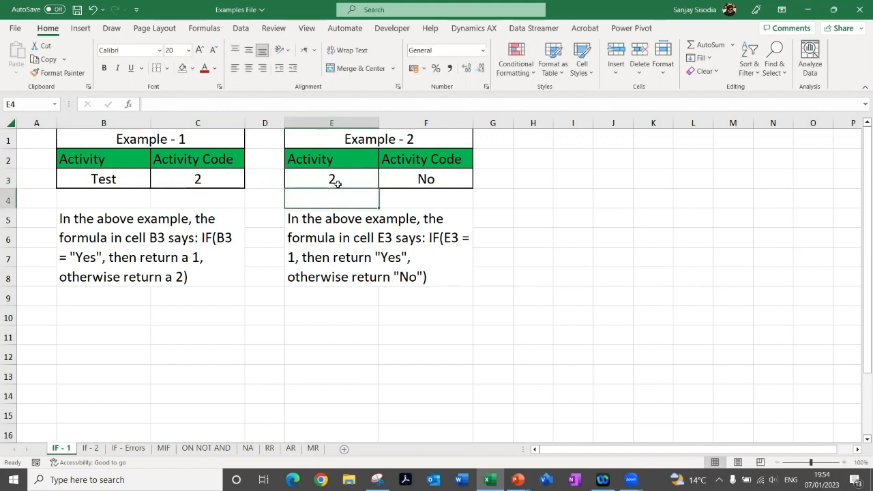
left_click(337, 184)
type("100")
key("Return")
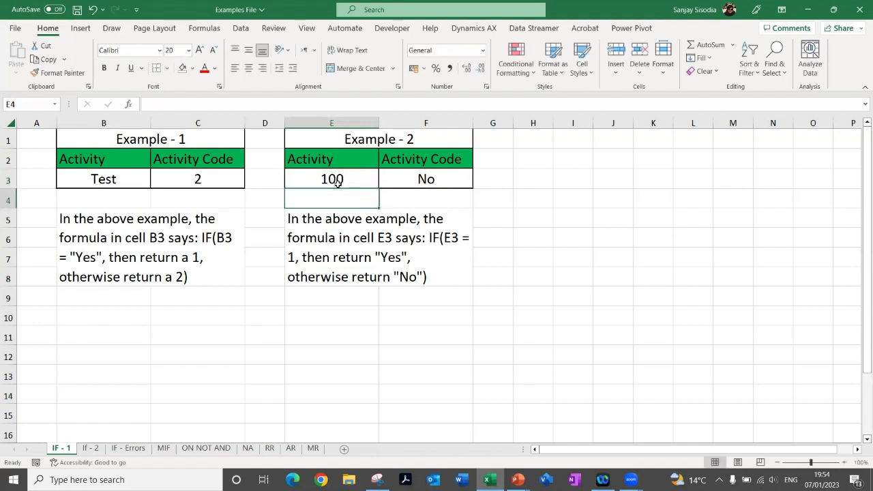
Set the Example - 2 Activity value in E3 to 1000 and inspect the Activity Code formula in F3
left_click(337, 184)
type("1000")
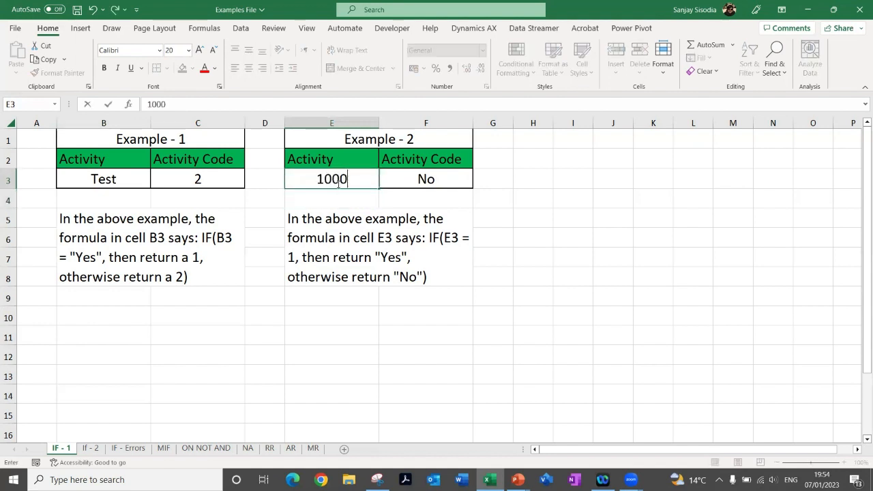
key("Return")
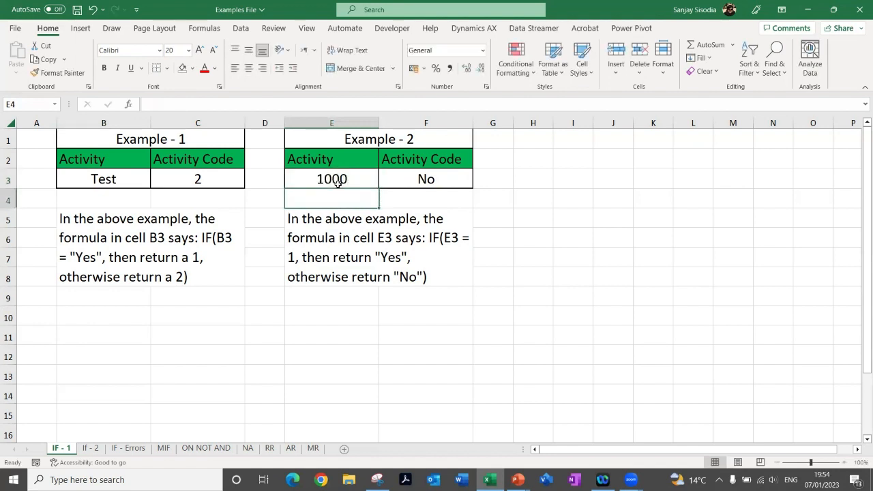
left_click(412, 180)
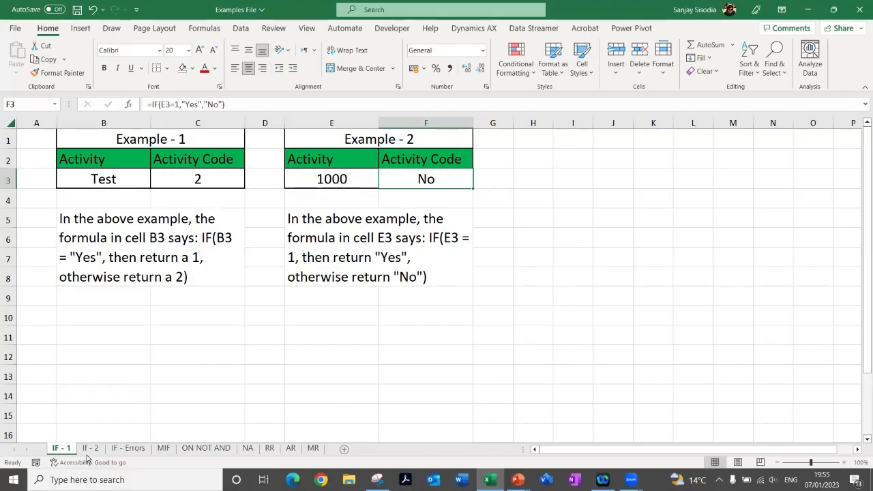
Open the If - 2 sheet and examine the sales tax condition in M8 and its IF formula in N8 of Example - 5
left_click(90, 449)
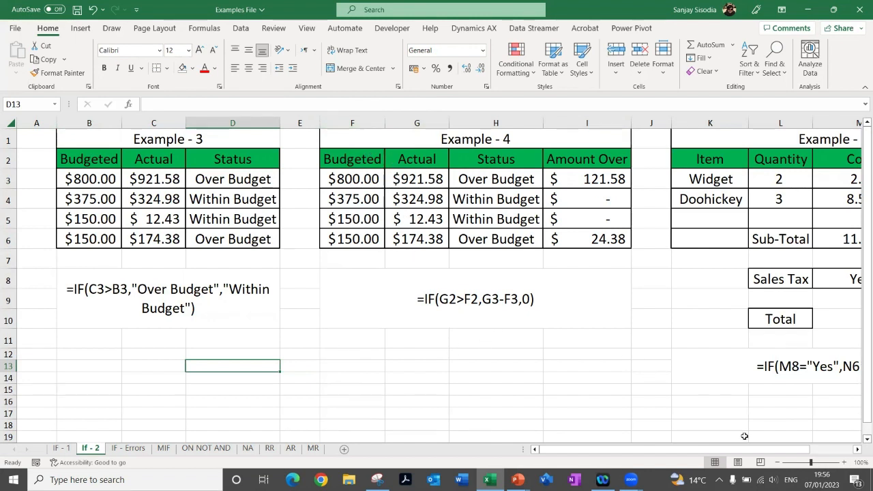
left_click(858, 449)
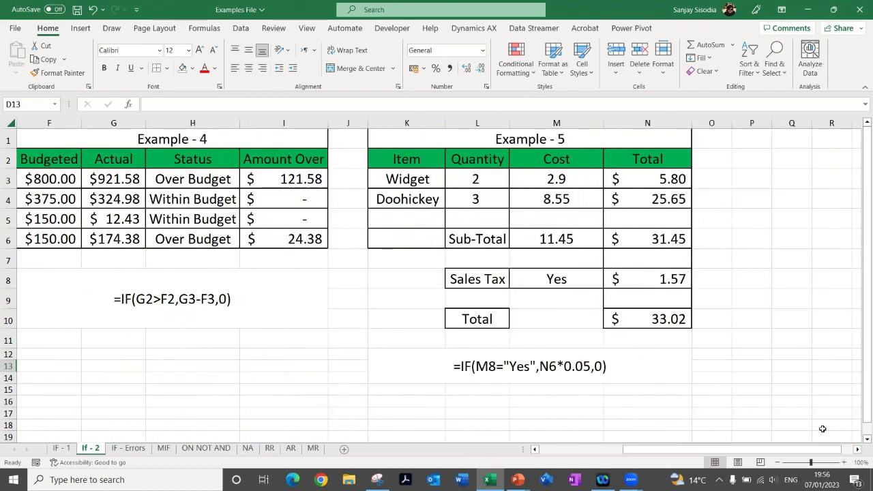
key("alt+Tab")
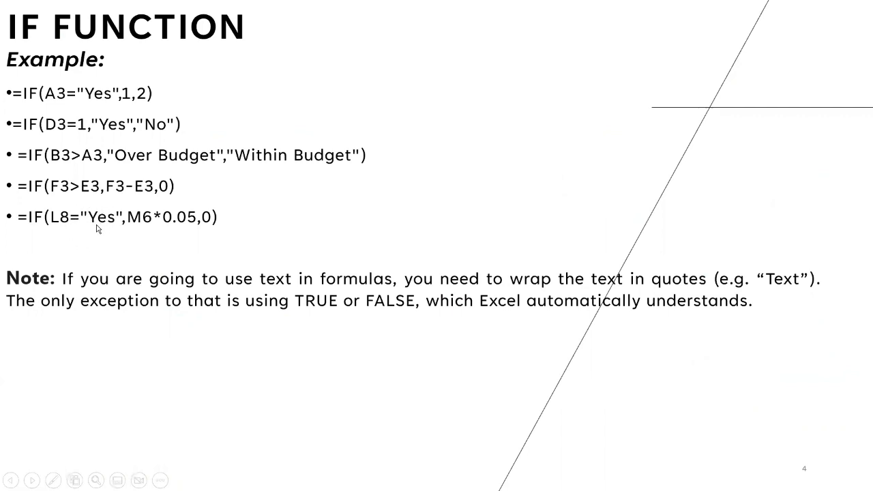
key("alt+Tab")
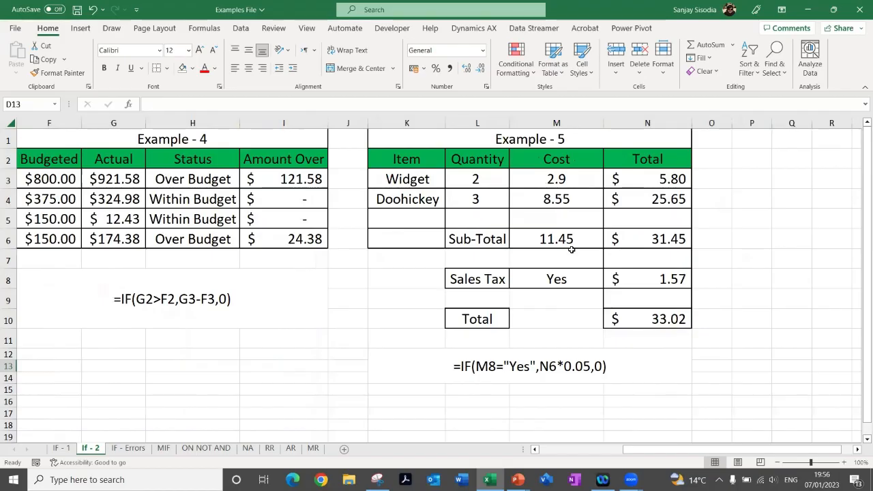
left_click(535, 280)
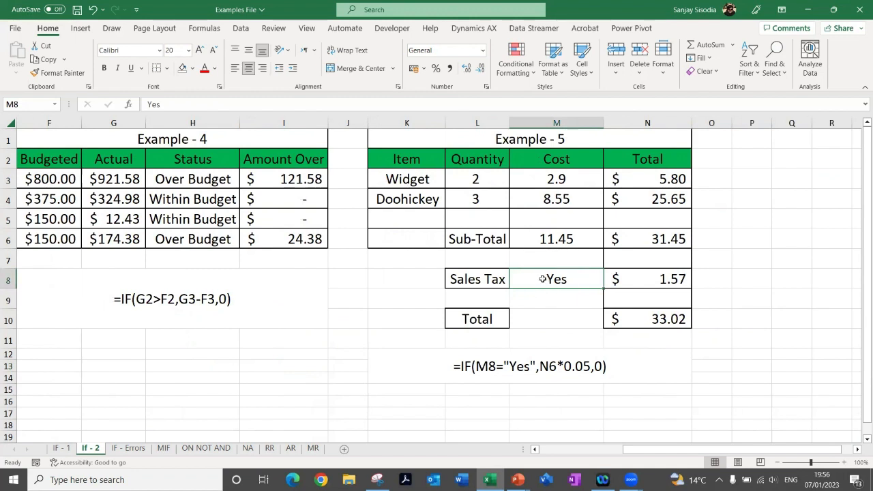
left_click(648, 278)
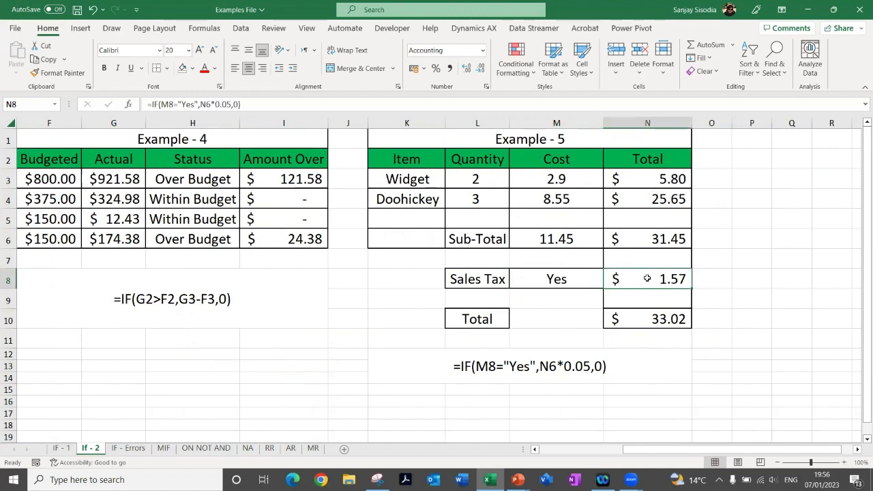
Set the Sales Tax answer in M8 to No and check the tax amount in N8
left_click(574, 281)
type("No")
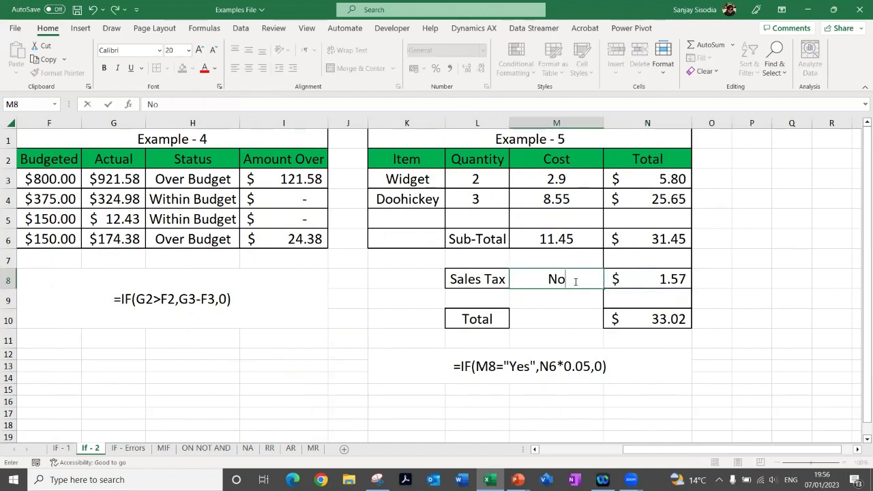
key("Return")
left_click(623, 279)
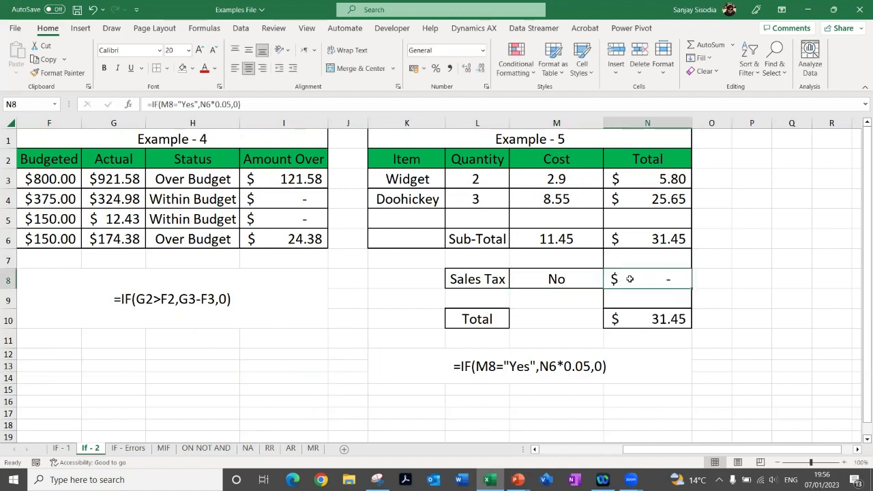
Clear the Sales Tax answer in M8 and check how N8 handles the blank cell
left_click(563, 279)
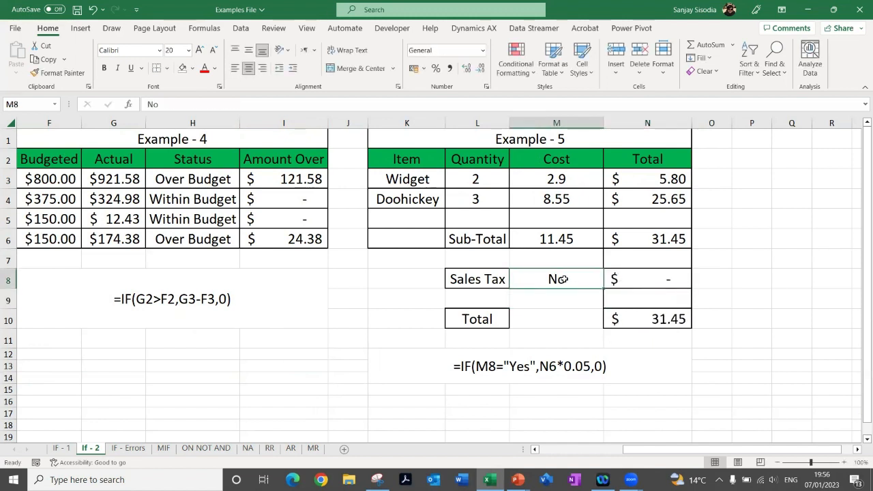
key("Delete")
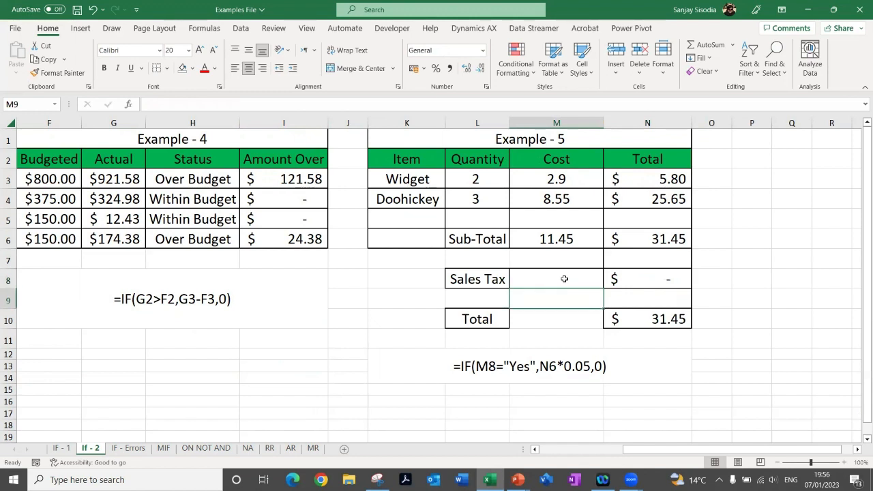
left_click(633, 283)
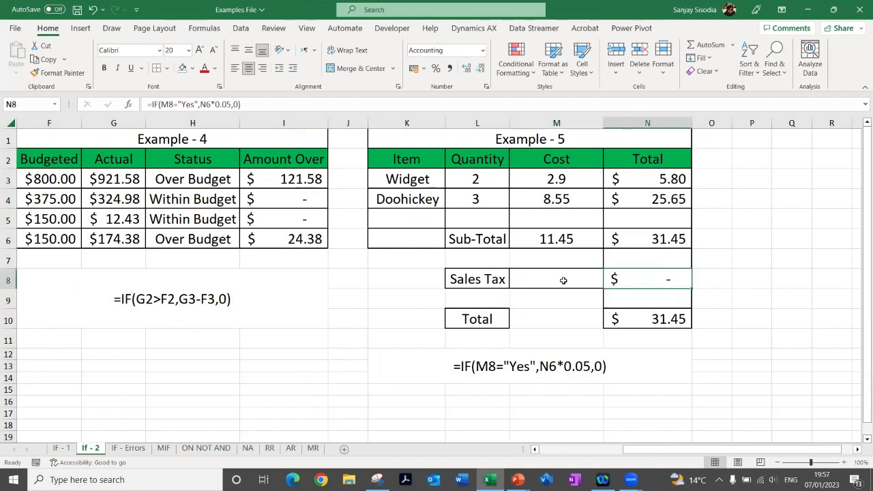
Enter Yes as the Sales Tax answer in M8
left_click(563, 281)
type("Yes")
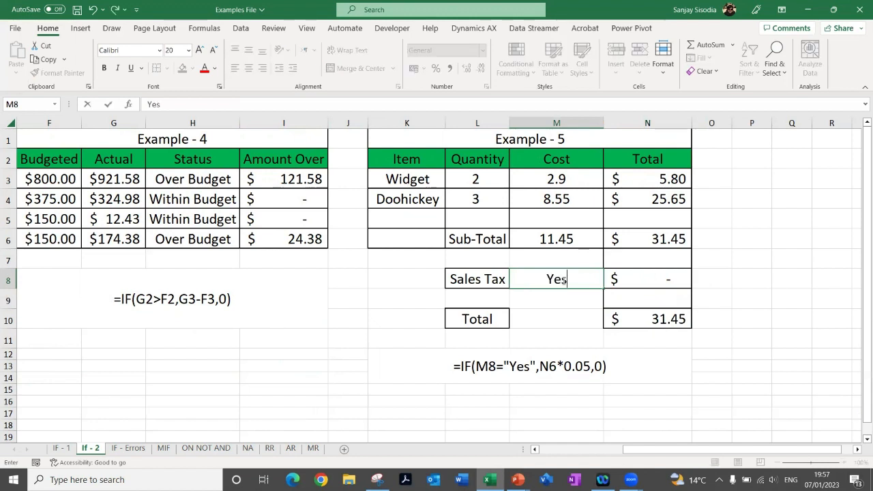
key("Return")
left_click(564, 280)
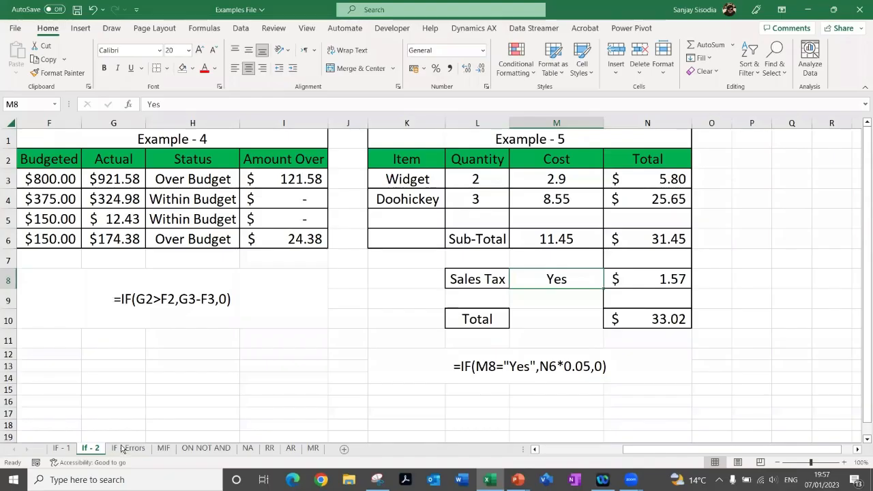
Open the IF - Errors sheet and magnify the screen to examine the second example's Activity Code formula in F4
left_click(121, 446)
left_click(223, 292)
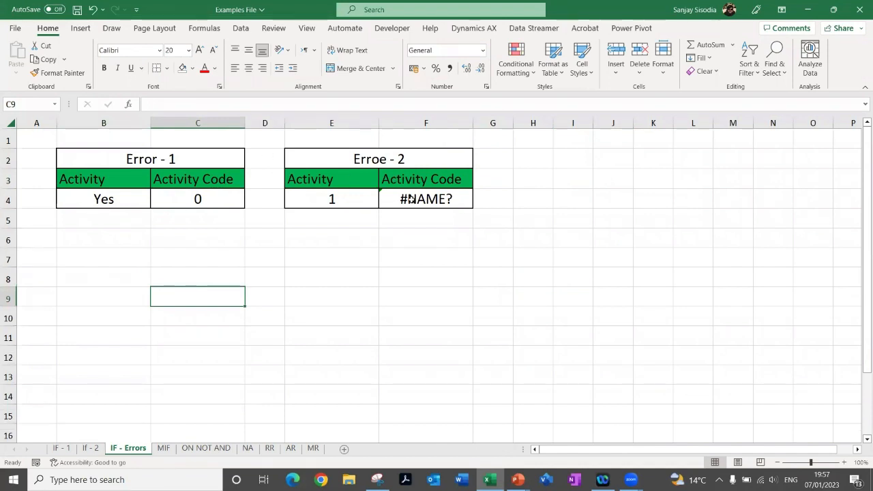
left_click(412, 199)
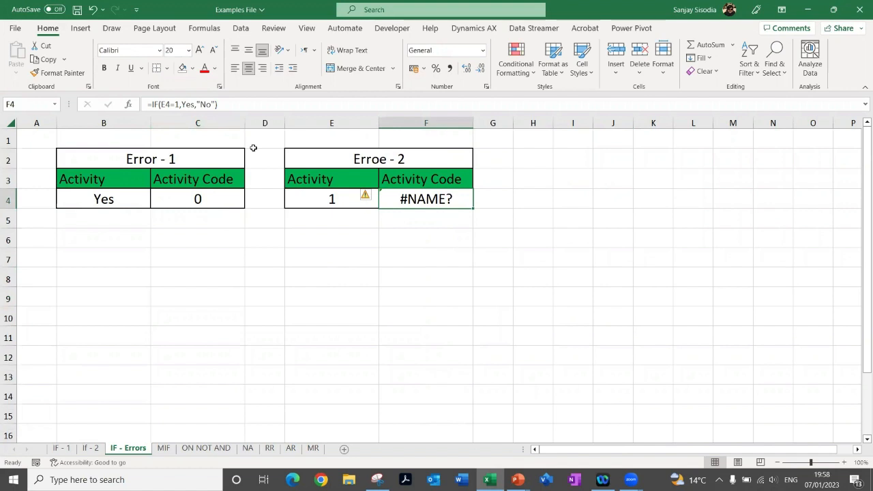
key("super+plus")
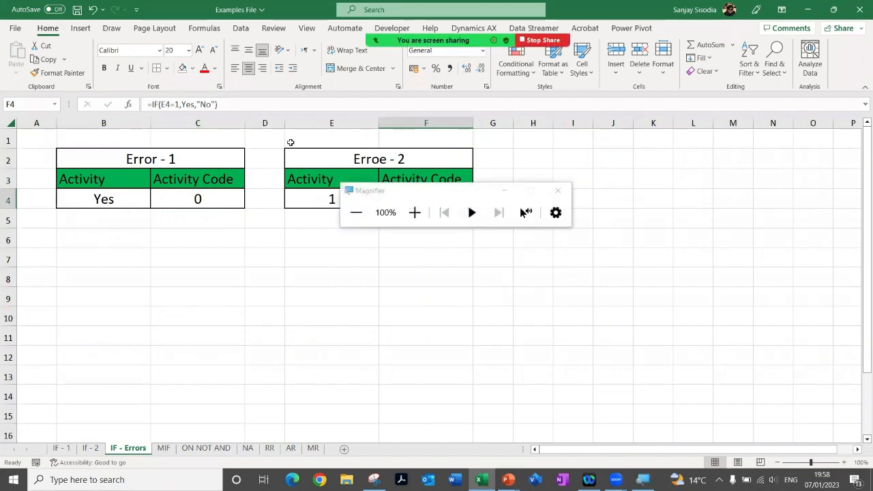
left_click(413, 213)
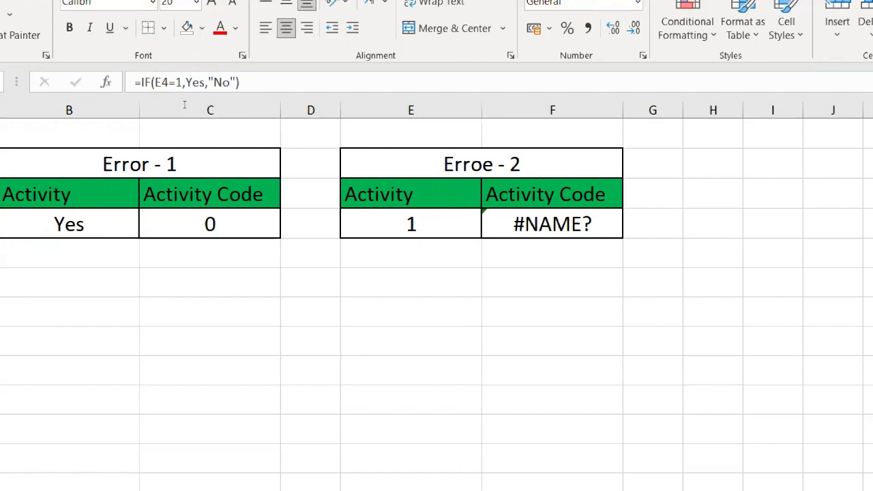
Wrap Yes in quotation marks in the F4 formula so it reads =IF(E4=1,"Yes","No")
left_click(206, 106)
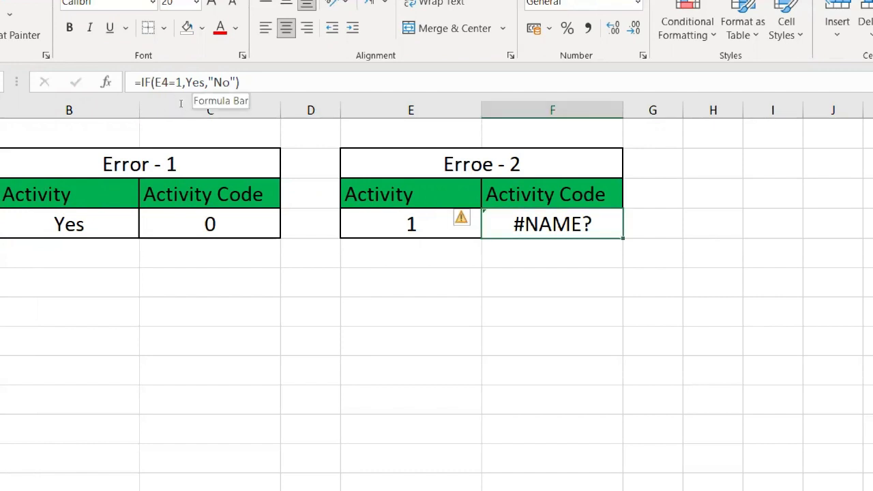
left_click(181, 81)
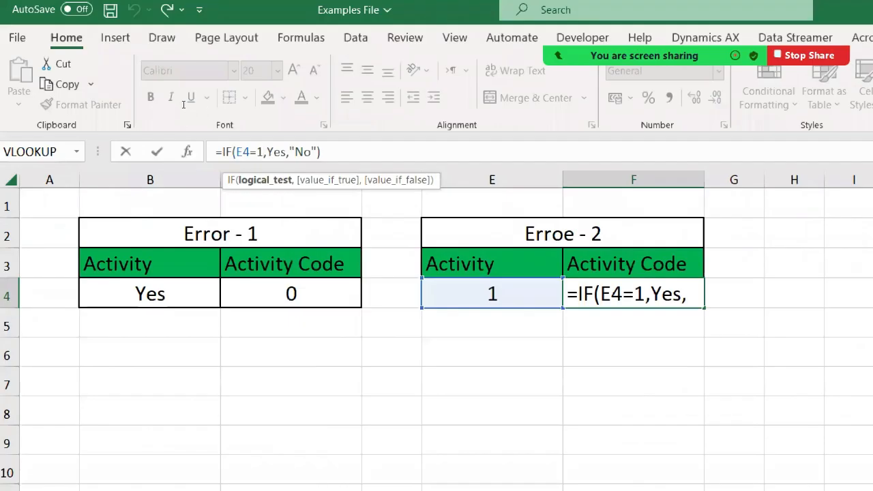
left_click(266, 151)
type("\"")
key("Right")
key("Right")
key("Right")
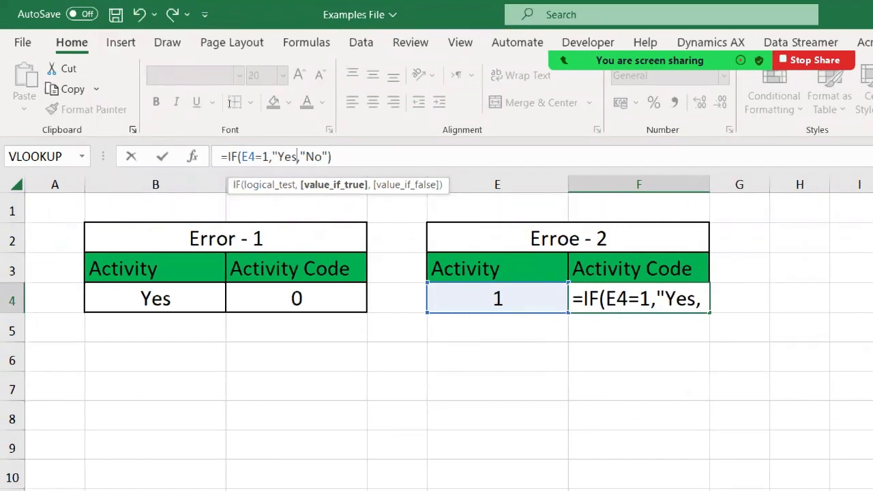
type("\"")
key("Return")
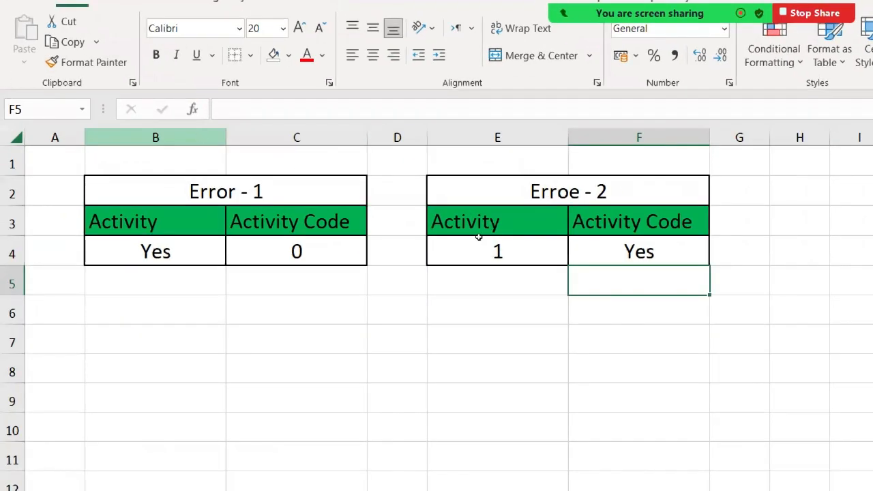
Replace both text results in the F4 formula with unquoted logical values, making it =IF(E4=1,True,False)
key("Up")
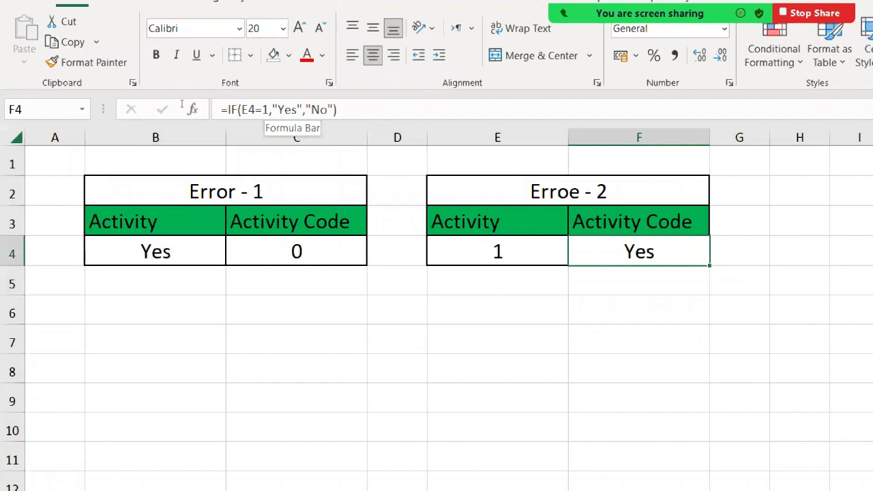
left_click(273, 109)
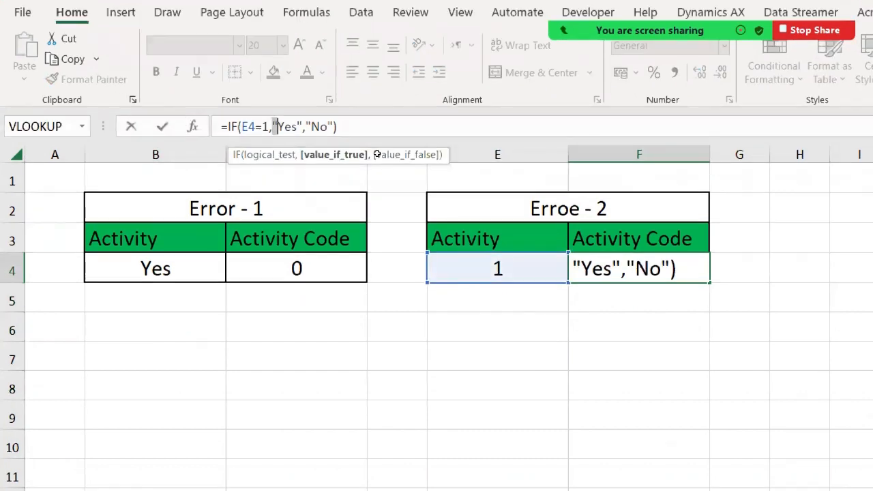
key("shift+Right")
key("shift+Right")
key("shift+Right")
key("shift+Right")
key("shift+Right")
key("shift+Right")
key("shift+Right")
key("shift+Right")
key("shift+Right")
key("shift+Right")
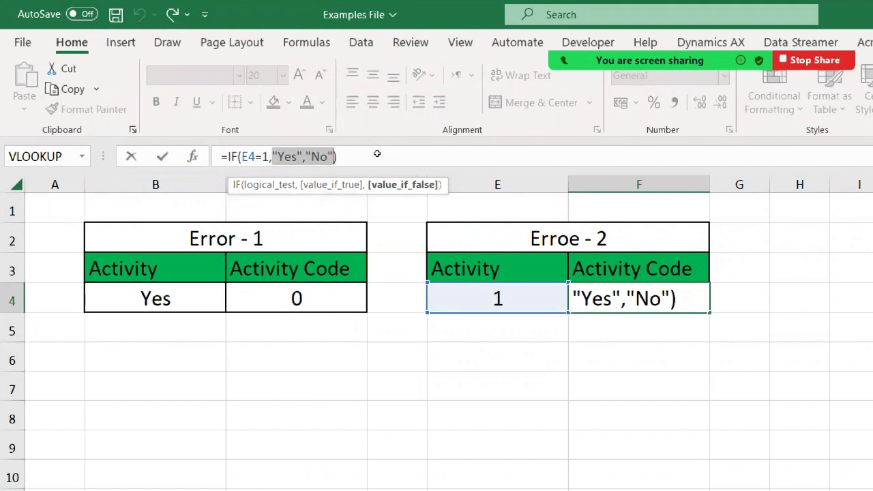
type("True")
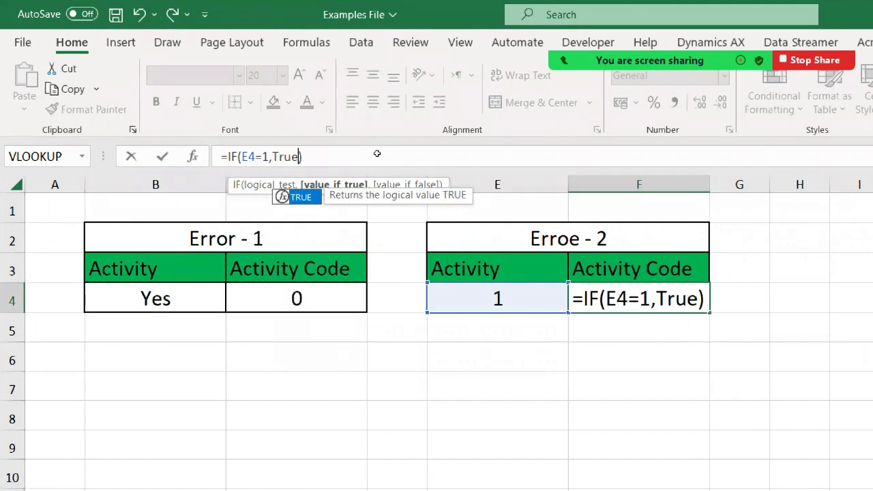
type(",False")
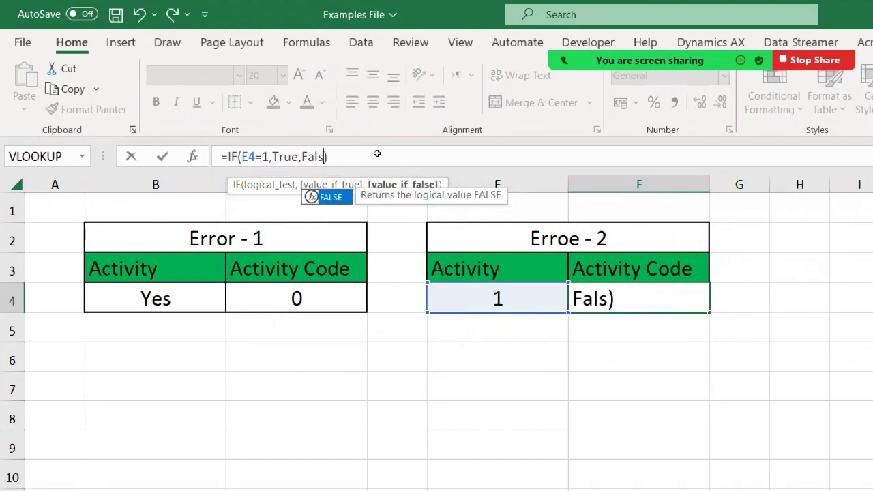
key("Return")
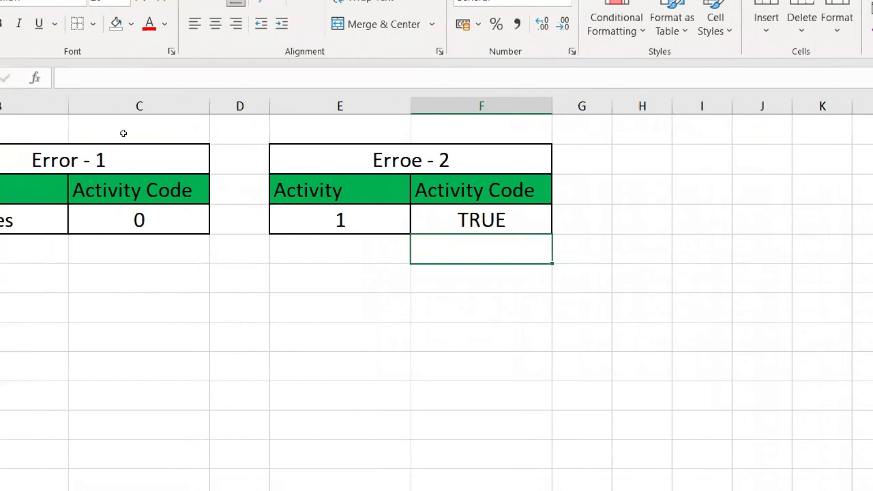
Switch to the PowerPoint slide show to reveal the table of IF formula problems, and return to the Excel workbook
key("alt+Tab")
key("alt+Tab")
key("alt+Tab")
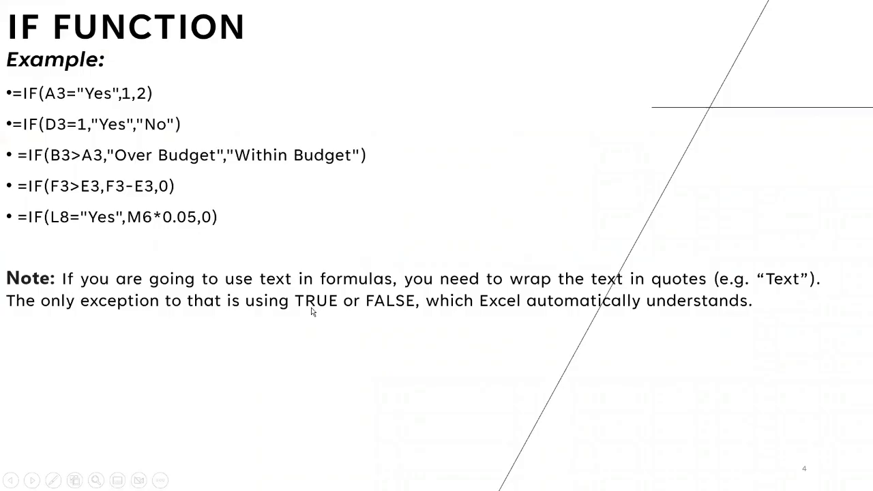
left_click(523, 326)
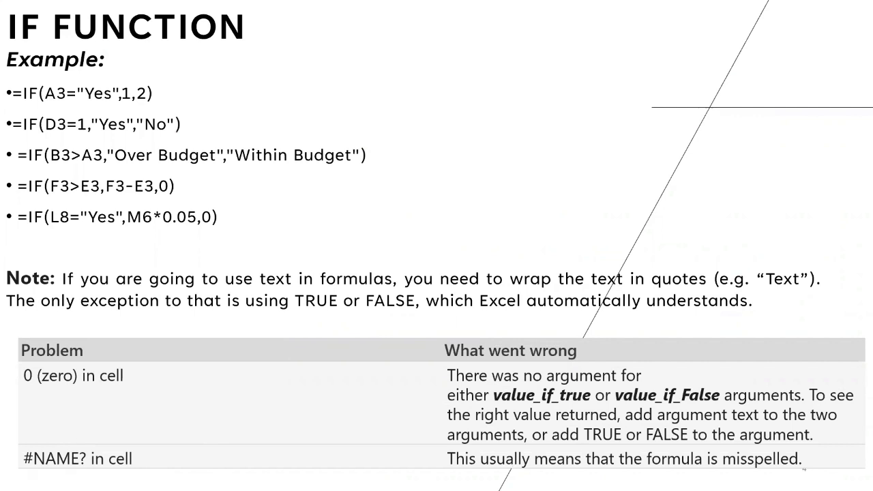
key("alt+Tab")
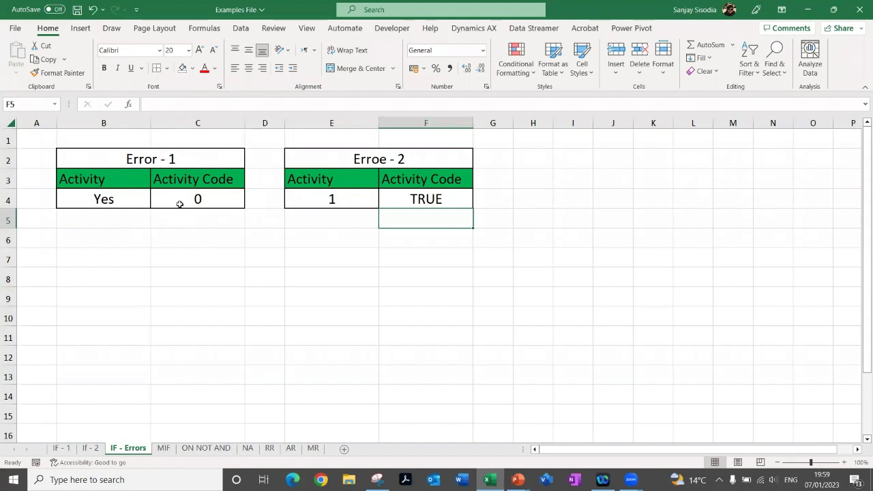
Magnify the screen to examine the first example's Activity Code formula in C4
left_click(180, 204)
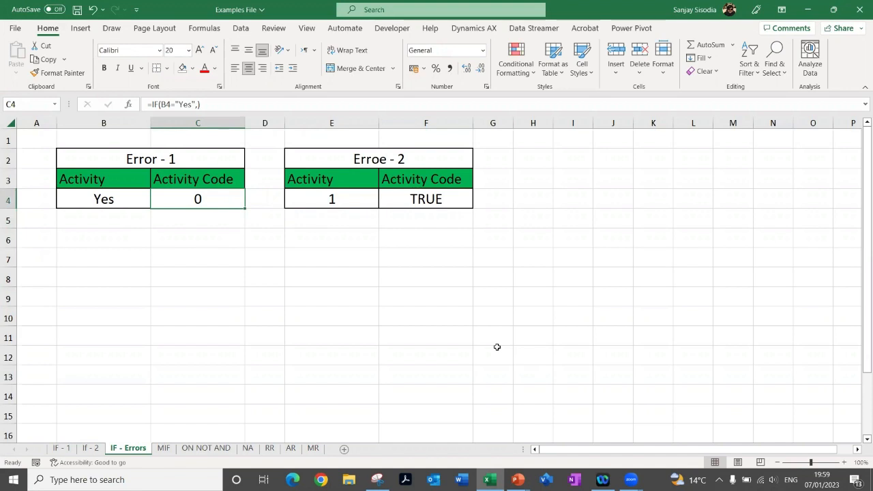
key("super+plus")
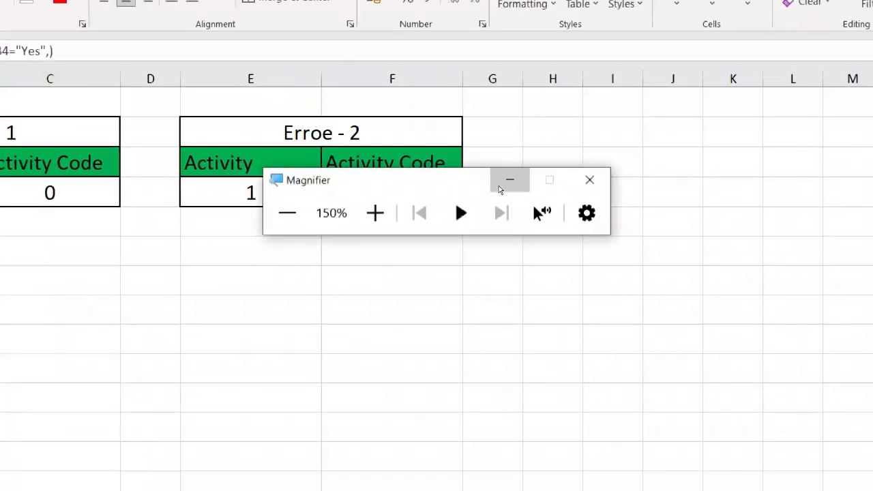
left_click(500, 190)
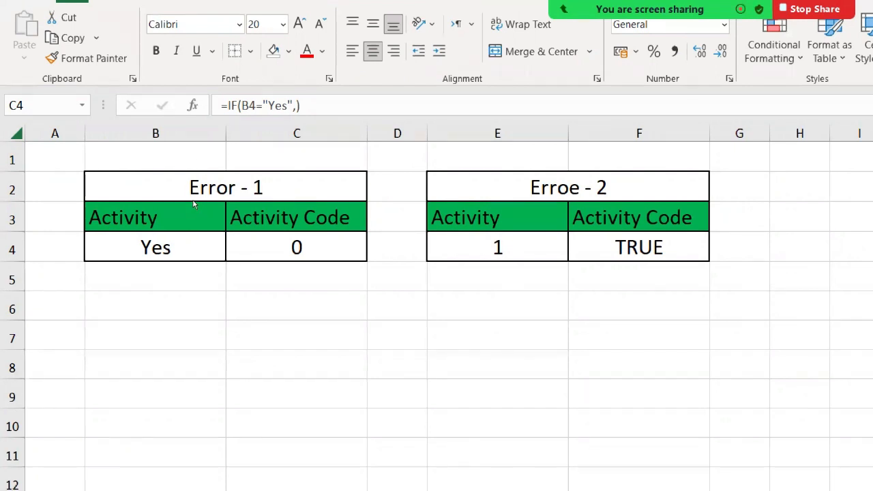
left_click(429, 199)
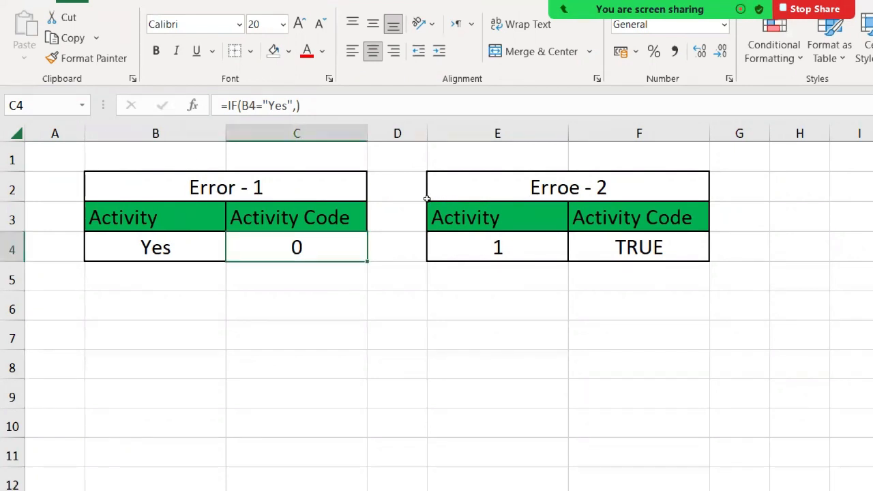
Replace both logical results in the F4 formula with quoted Yes and unquoted NO, making it =IF(E4=1,"Yes",NO)
key("Right")
key("Right")
key("Right")
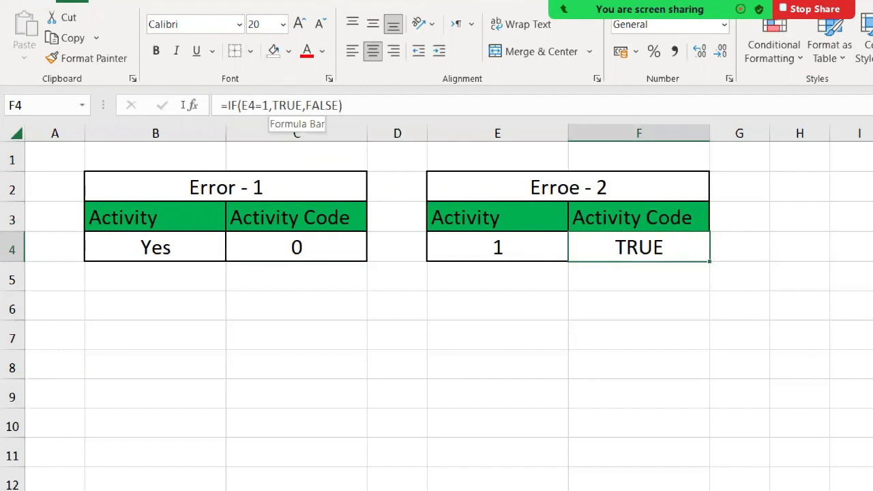
left_click_drag(272, 105, 340, 105)
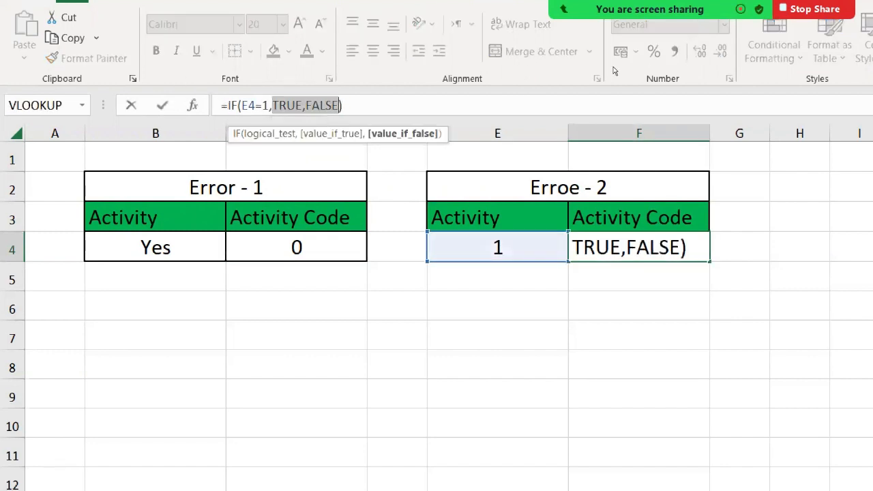
type("\"")
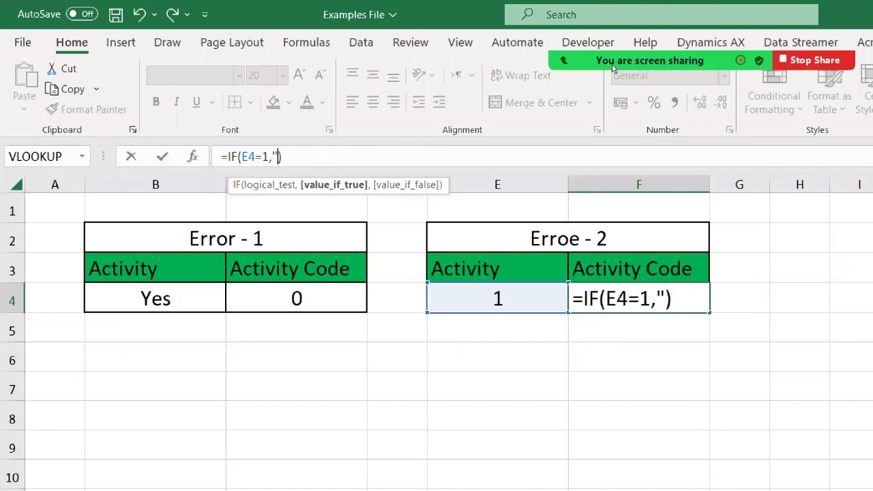
type("Yes")
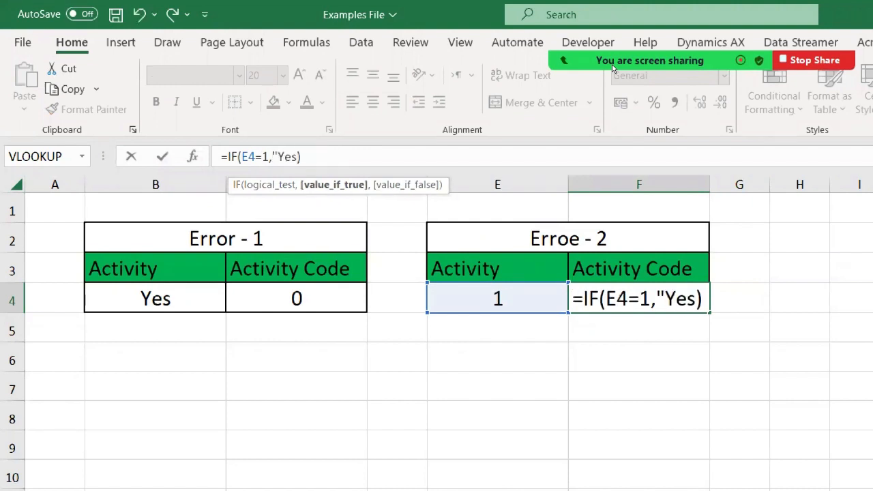
type("\",")
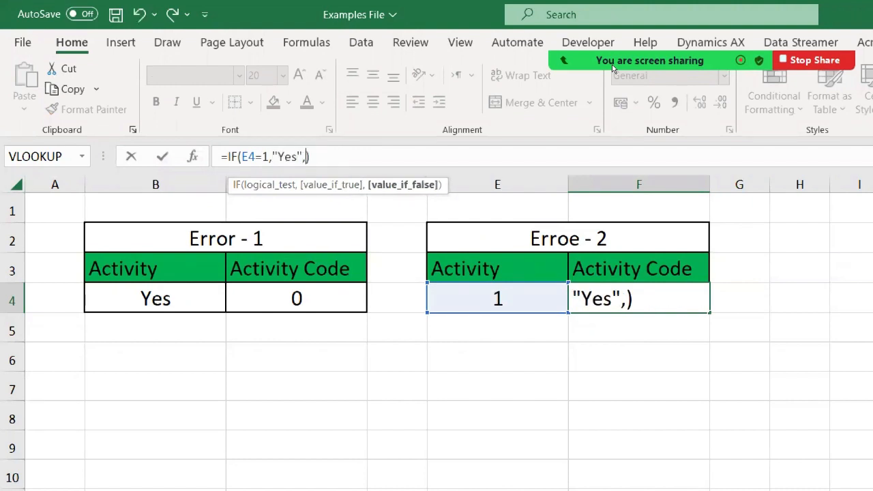
type("NO")
key("Return")
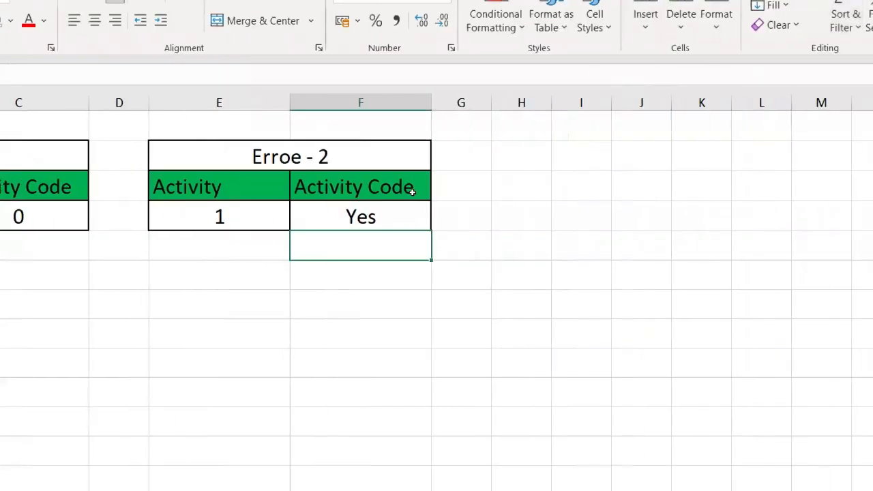
Change the test value in the F4 formula to 12 so it reads =IF(E4=12,"Yes",NO), and reselect the cell
left_click(672, 290)
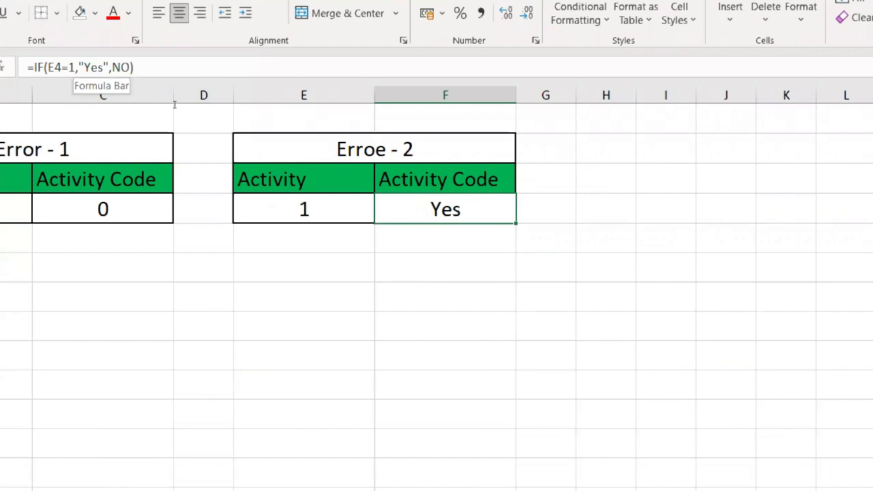
left_click(69, 68)
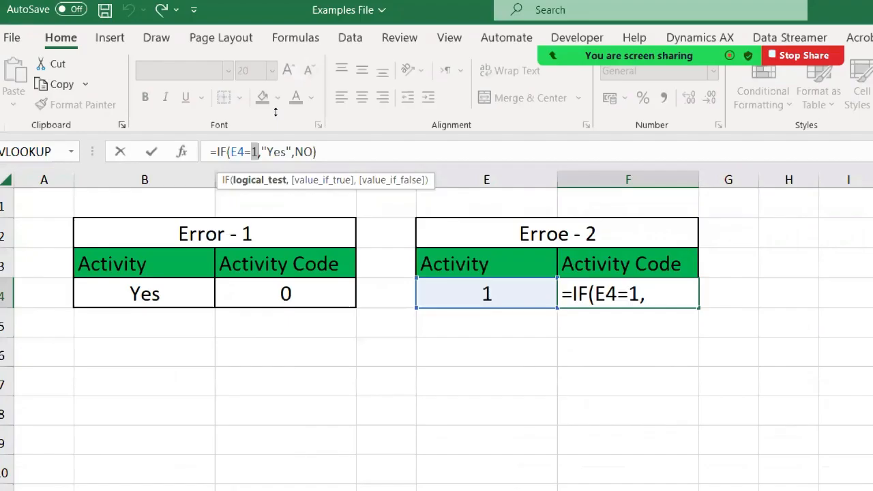
type("2")
key("Return")
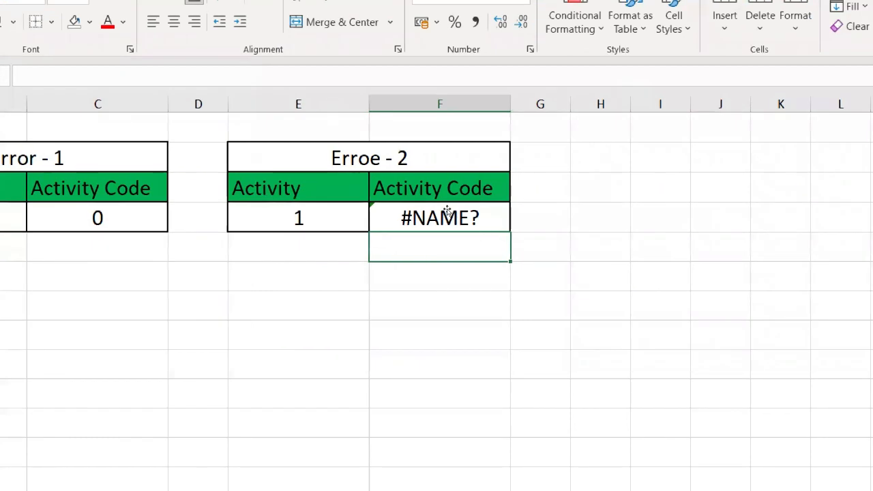
left_click(456, 205)
left_click(414, 217)
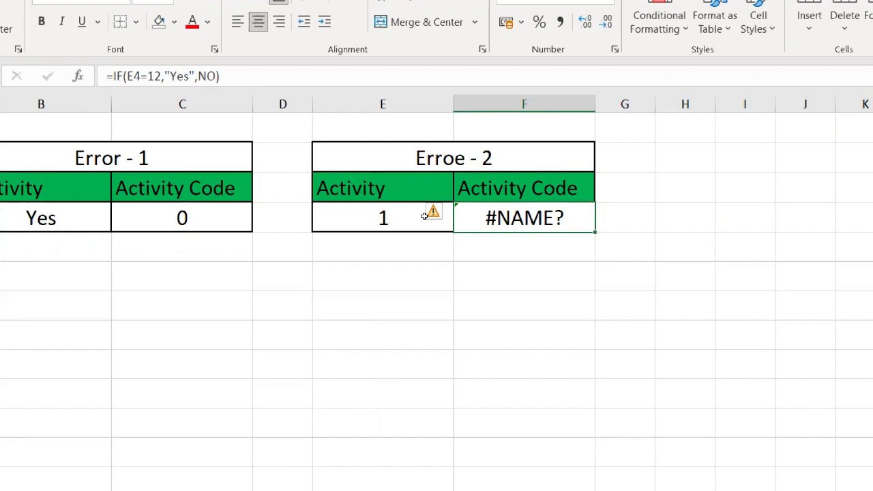
Close the screen Magnifier and switch to the PowerPoint slide show with the table of IF formula problems
key("alt+Tab")
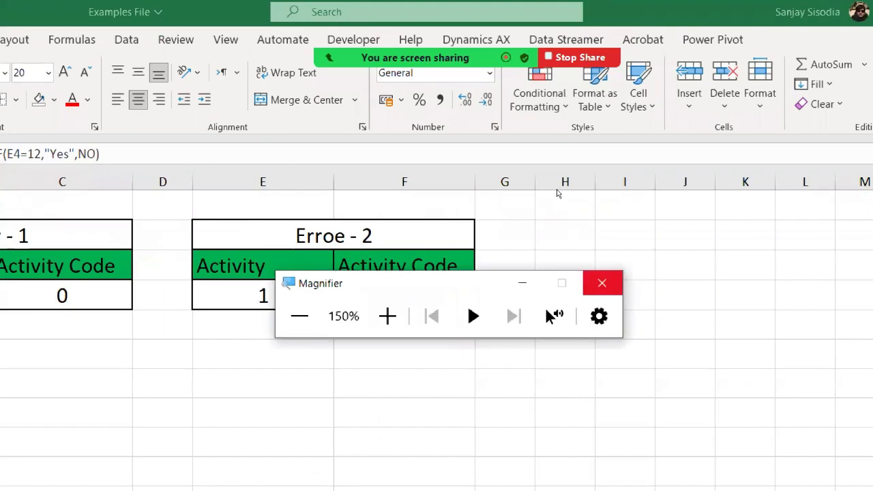
left_click(602, 283)
key("alt+Tab")
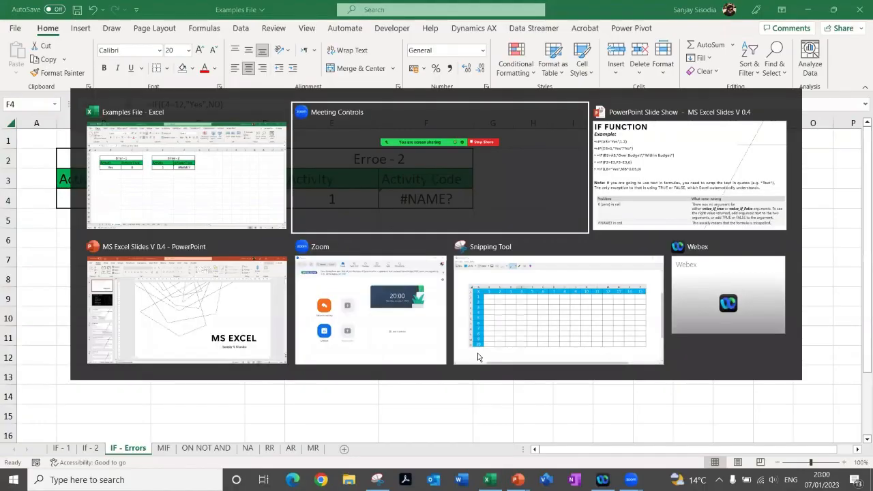
key("alt+Tab")
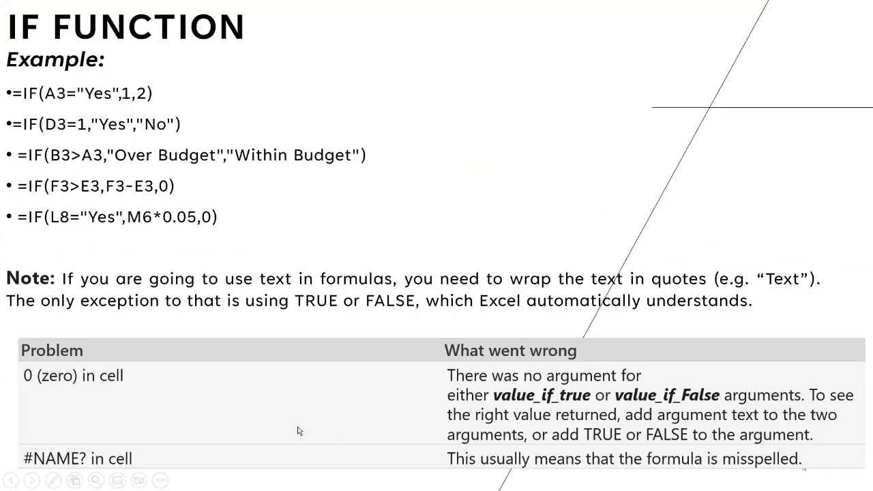
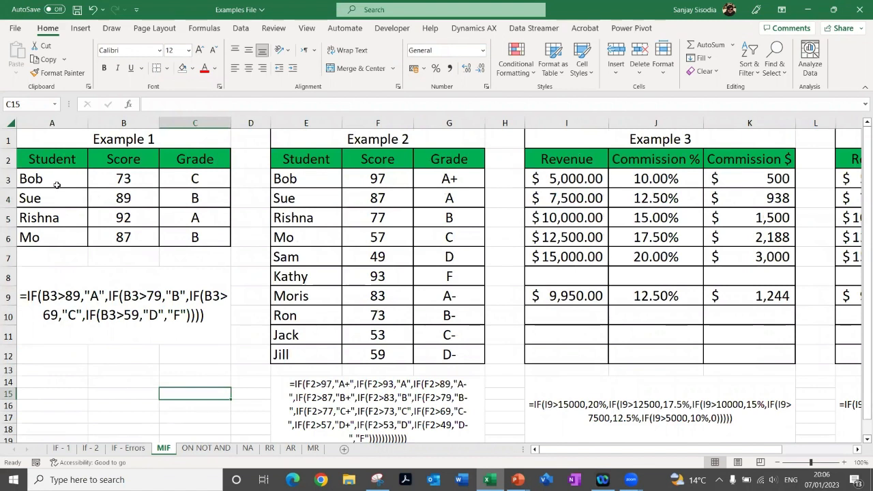
Examine Example 1's Student, Score and Grade columns, and the nested IF formula in C3 against the score in B3
left_click_drag(52, 161, 50, 239)
left_click_drag(102, 155, 106, 239)
left_click(186, 158)
left_click_drag(185, 178, 186, 235)
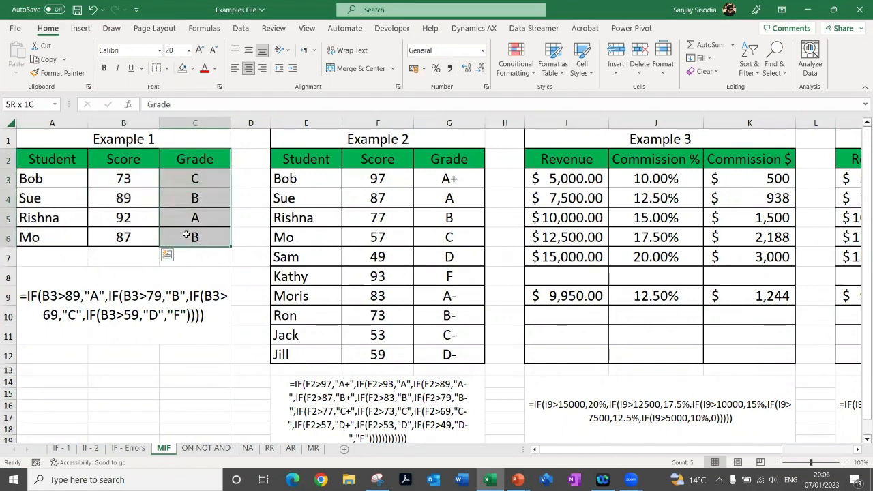
left_click(183, 179)
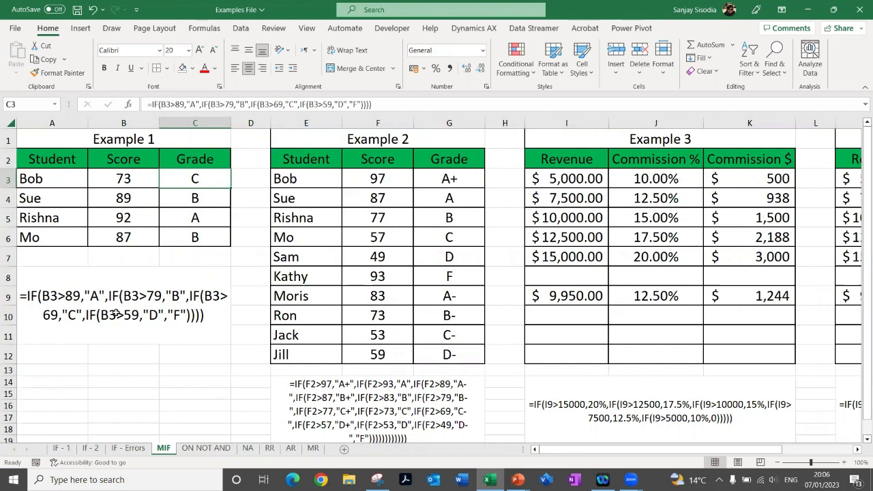
left_click(115, 181)
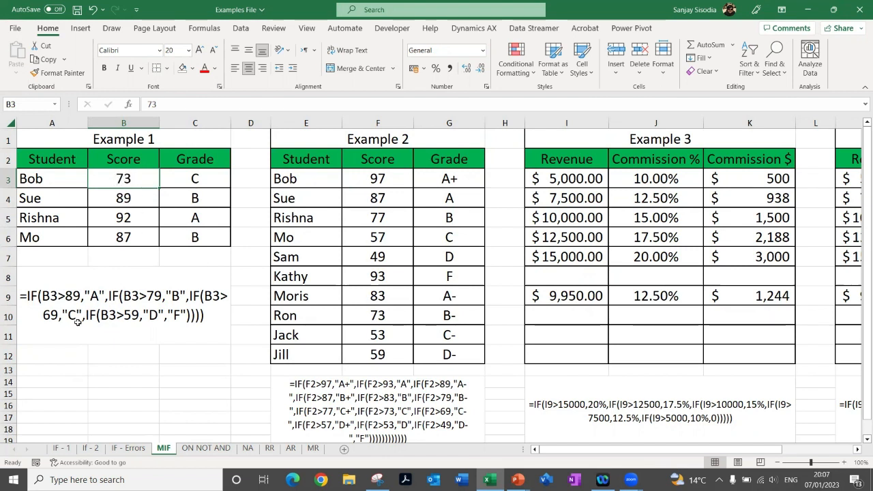
left_click(207, 178)
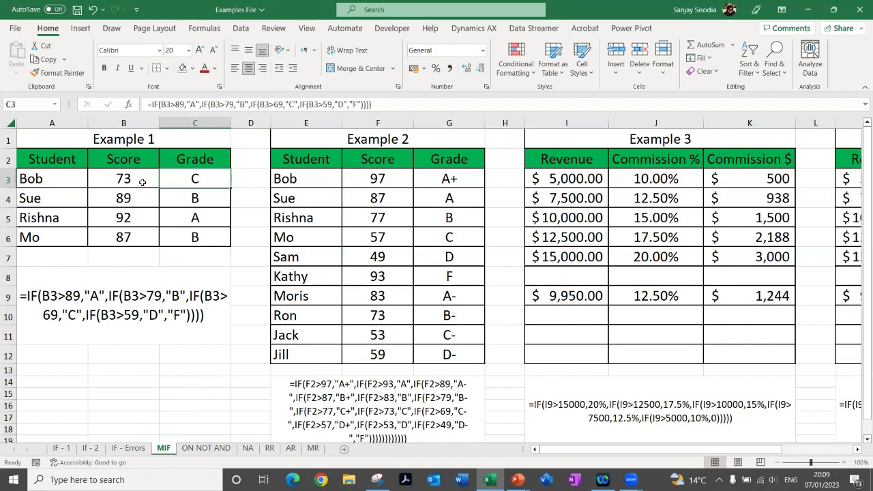
Examine Example 3's commission table I2:K7, checking the revenue, percentage and dollar cells of the first two tiers
left_click(858, 450)
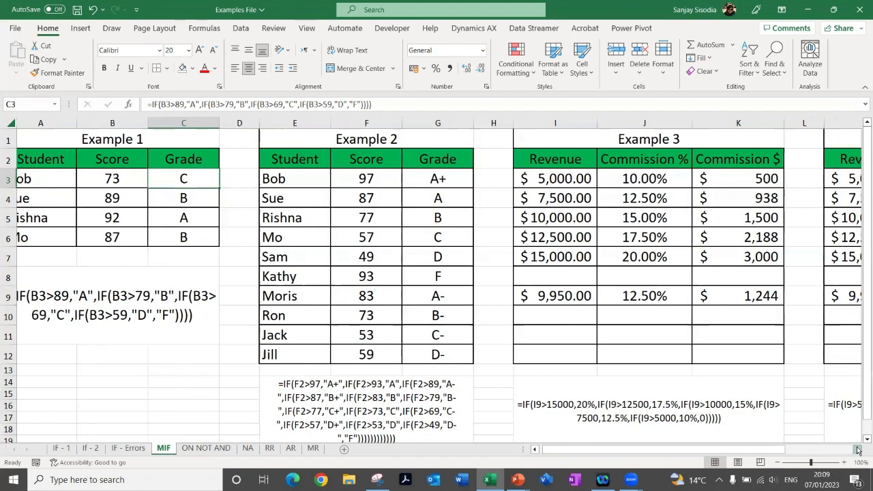
left_click(857, 451)
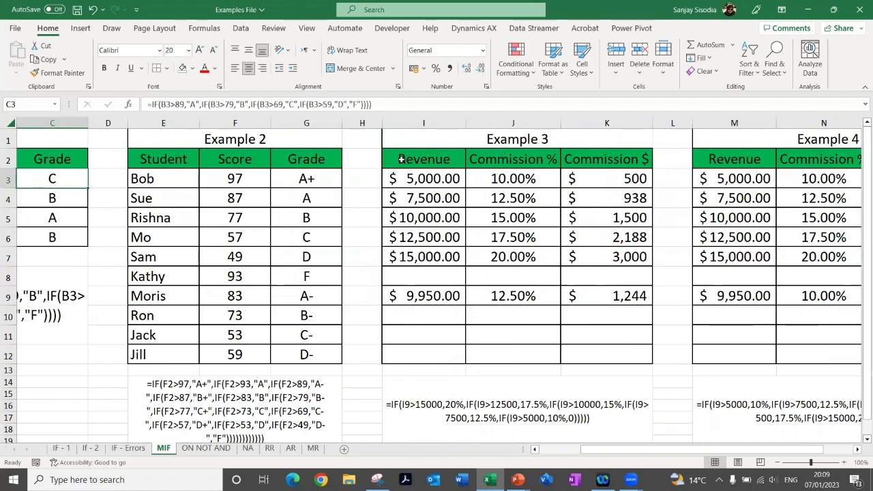
left_click_drag(402, 159, 606, 264)
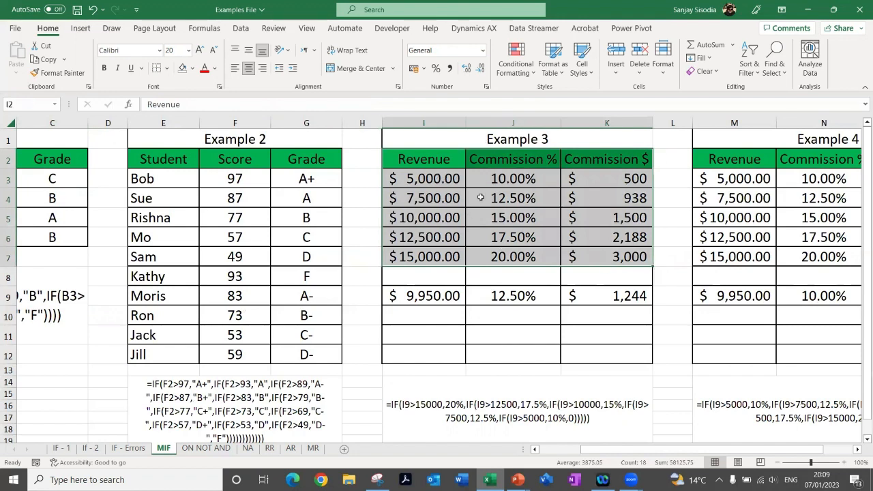
left_click(417, 180)
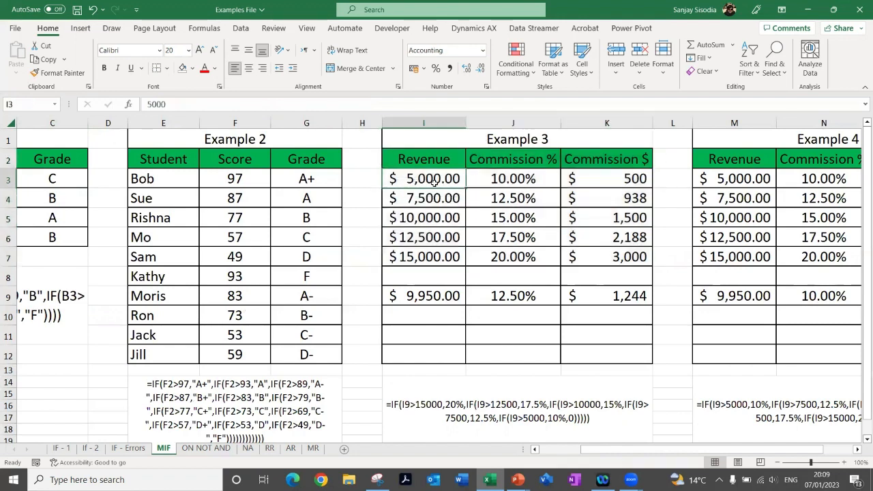
left_click(521, 179)
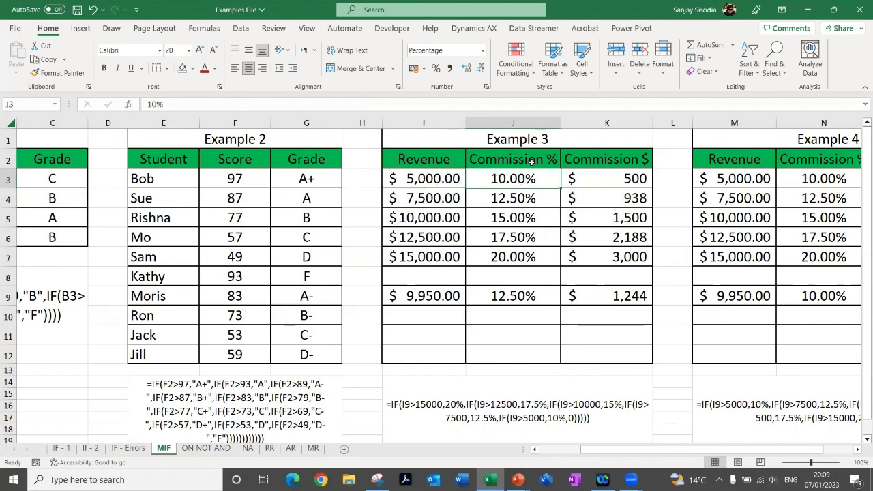
left_click(611, 178)
left_click(412, 195)
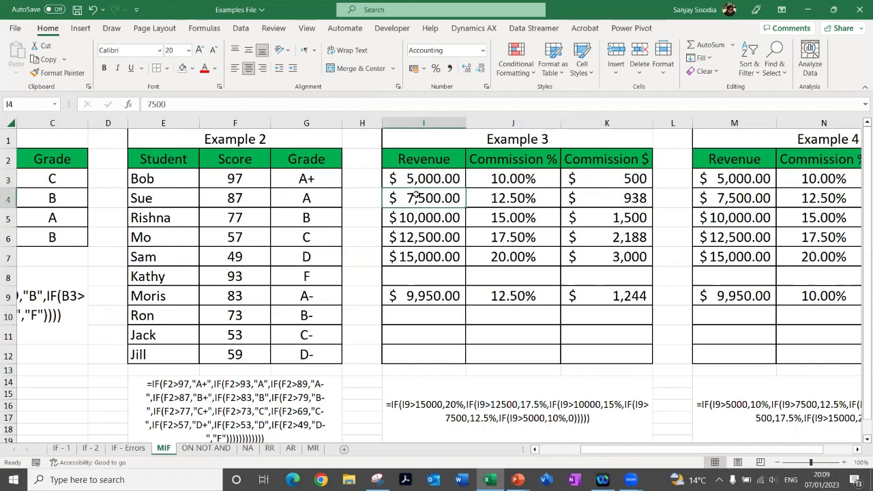
left_click(506, 198)
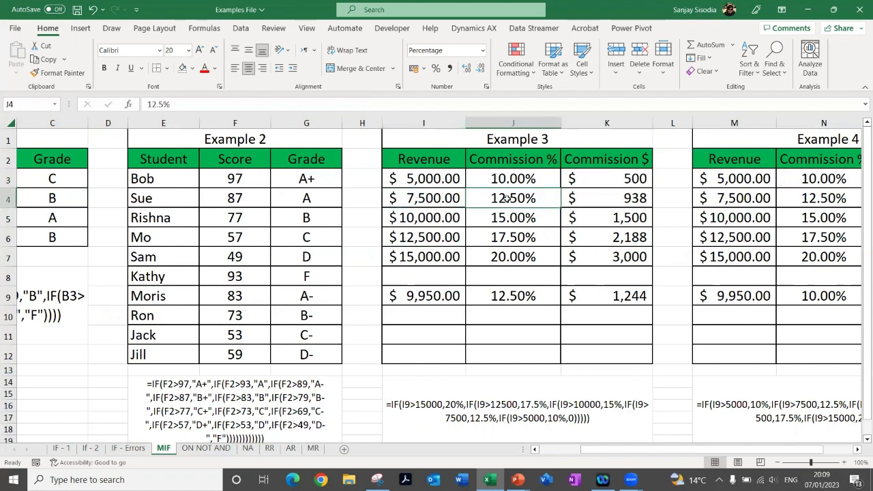
left_click(590, 203)
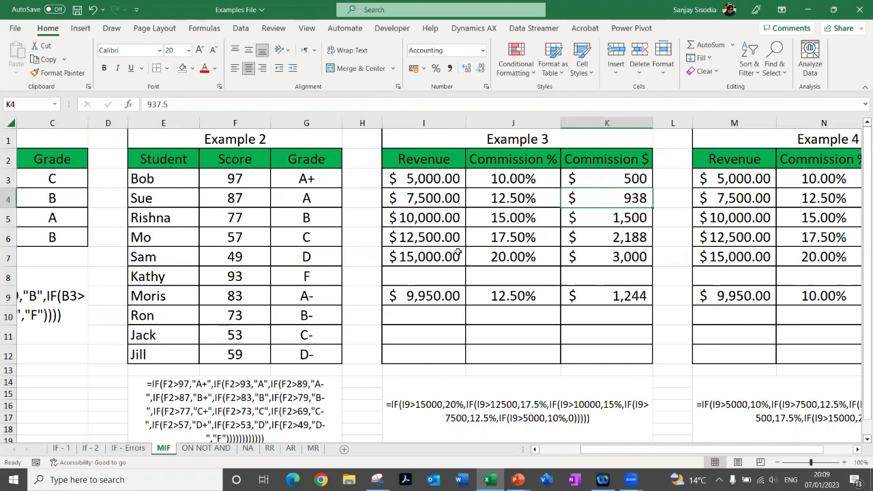
Inspect Example 3's revenue in I9, the formulas in J9 and K9, and the written-out nested IF formula in I14
left_click(423, 298)
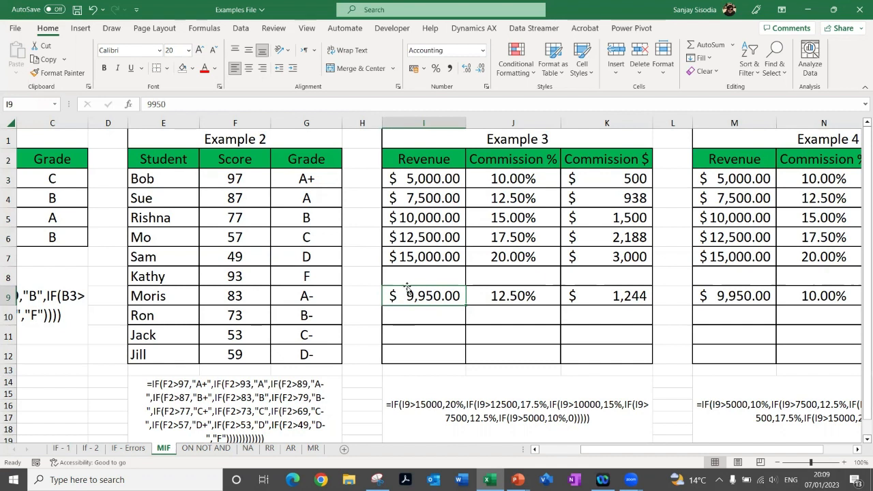
left_click(516, 300)
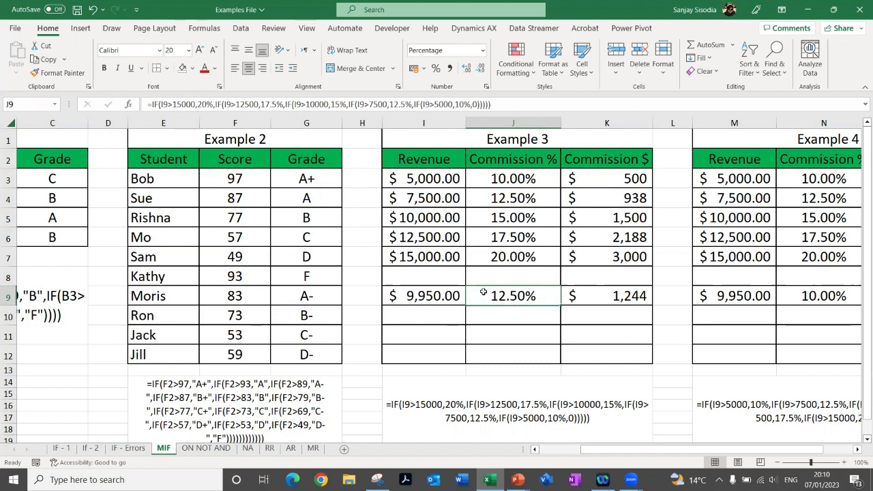
left_click(596, 301)
left_click(509, 296)
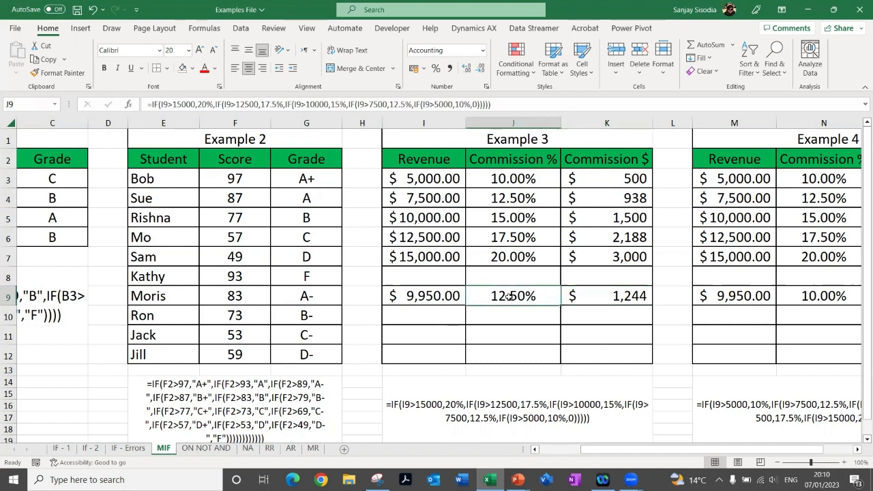
left_click(595, 299)
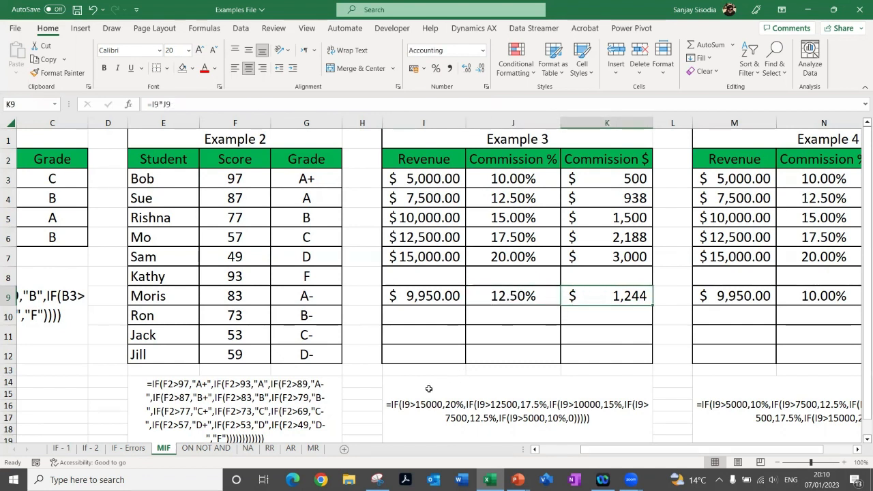
left_click(430, 298)
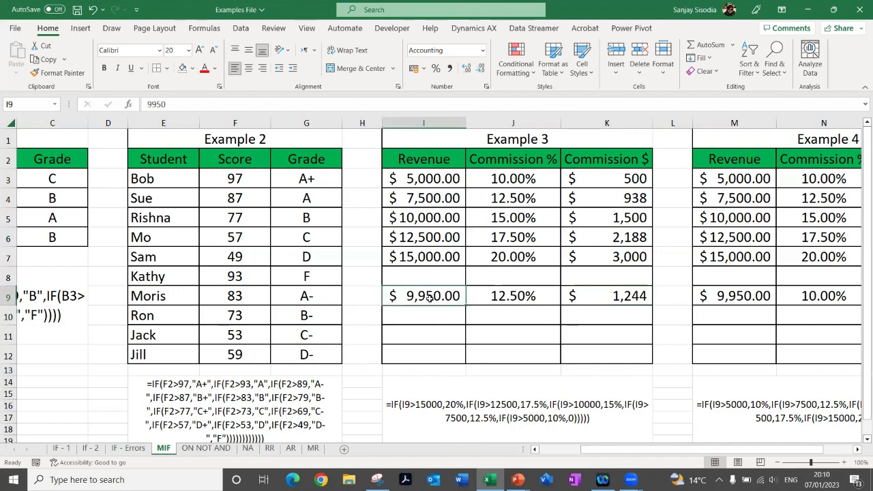
scroll(430, 298, "down", 1)
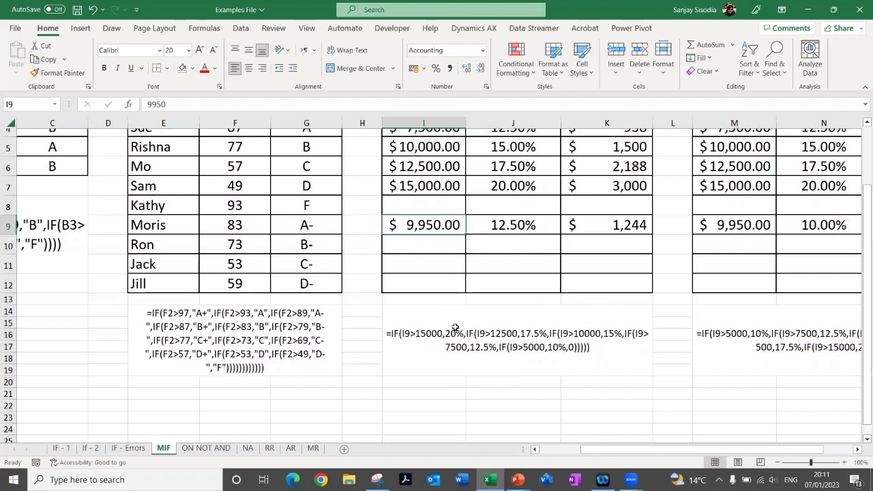
left_click(572, 360)
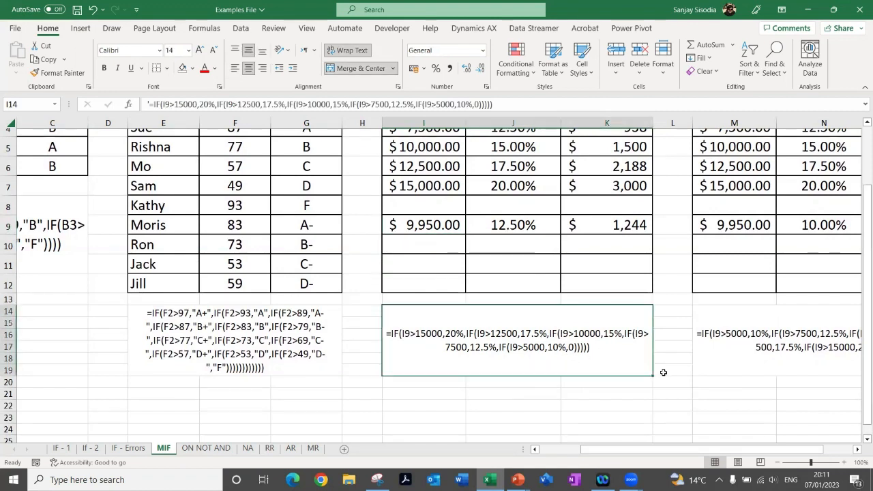
Examine Example 4's revenue, commission percentage and commission dollar tiers in M3:O7
left_click_drag(637, 449, 671, 442)
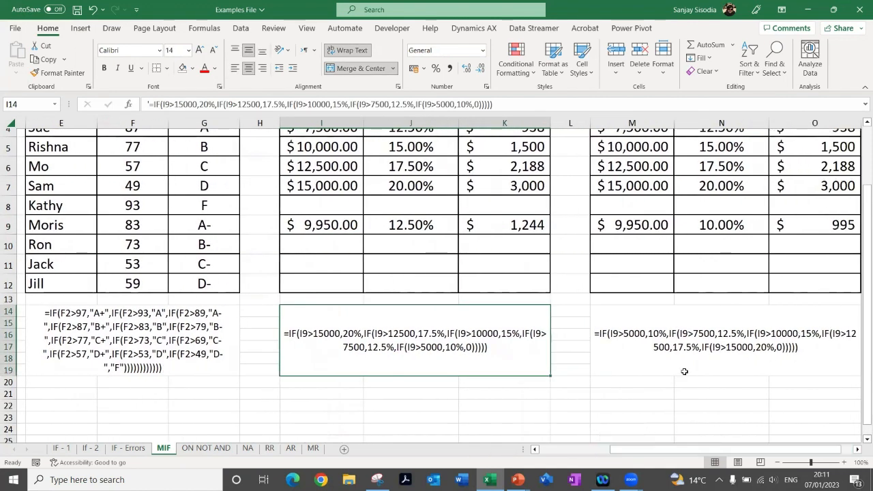
scroll(675, 344, "up", 1)
left_click(858, 450)
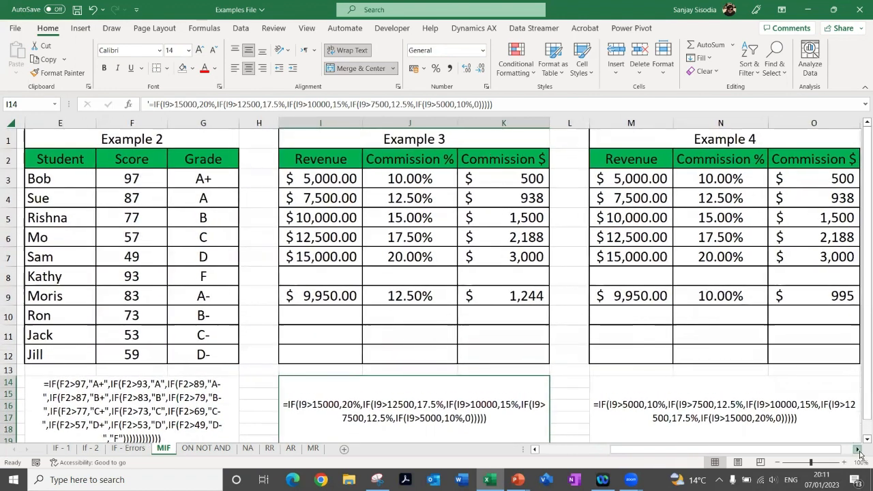
left_click(858, 450)
left_click(858, 450)
left_click(858, 450)
scroll(633, 268, "down", 1)
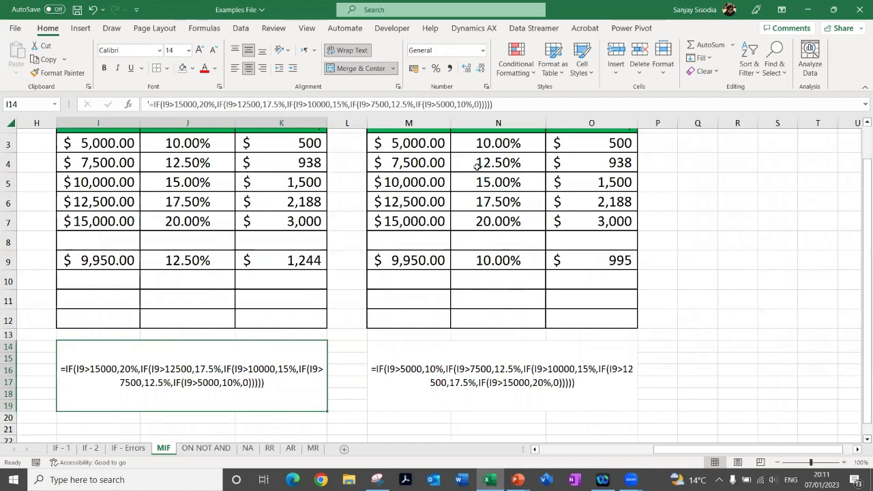
left_click(394, 143)
left_click(386, 162)
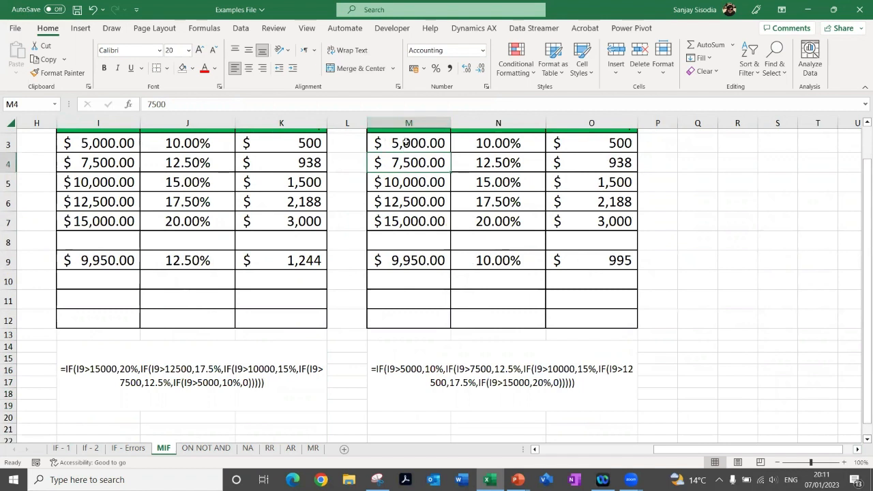
left_click_drag(404, 143, 411, 222)
left_click_drag(472, 144, 471, 221)
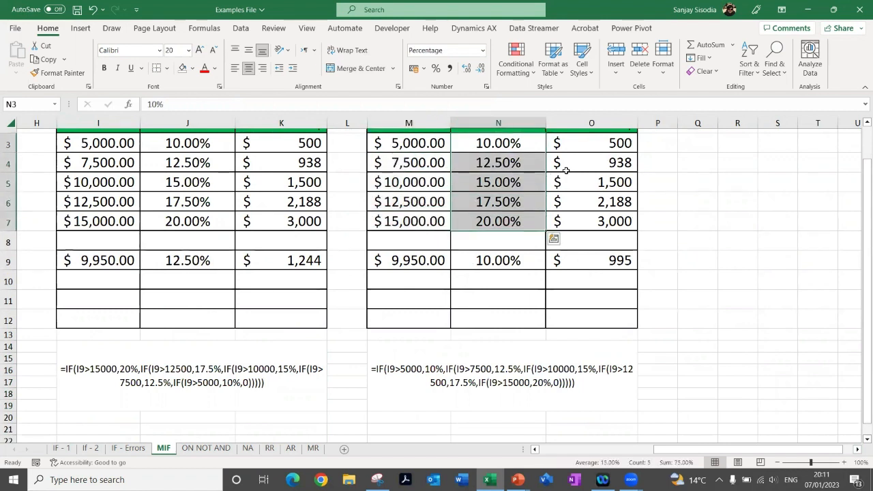
left_click_drag(579, 143, 582, 214)
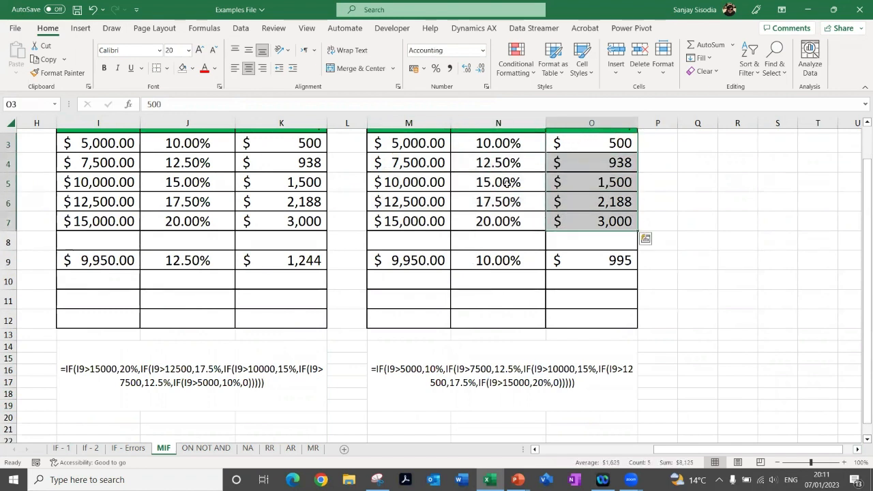
Inspect Example 4's revenue in M9, the commission formula in N9 and the written-out formula in M14
left_click(403, 260)
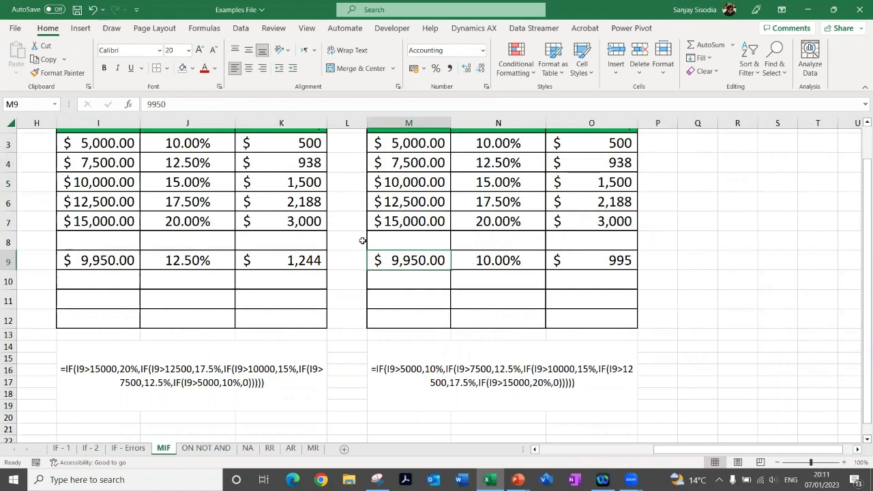
left_click(491, 260)
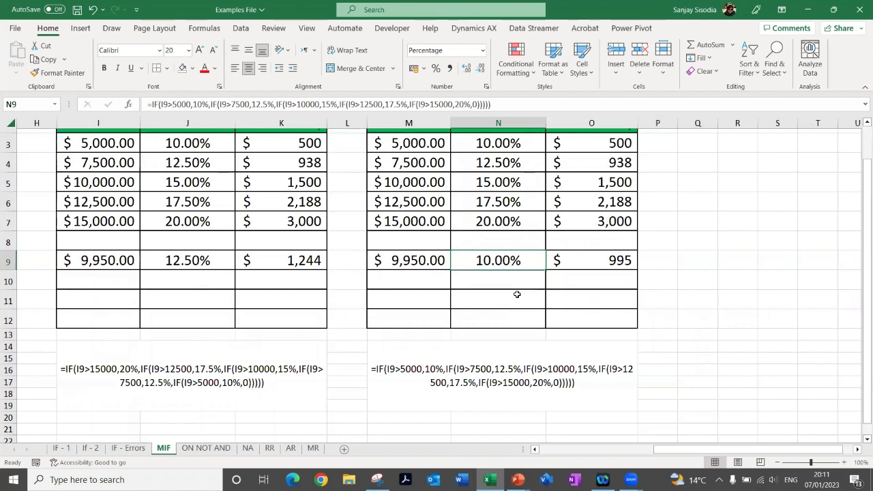
left_click(439, 366)
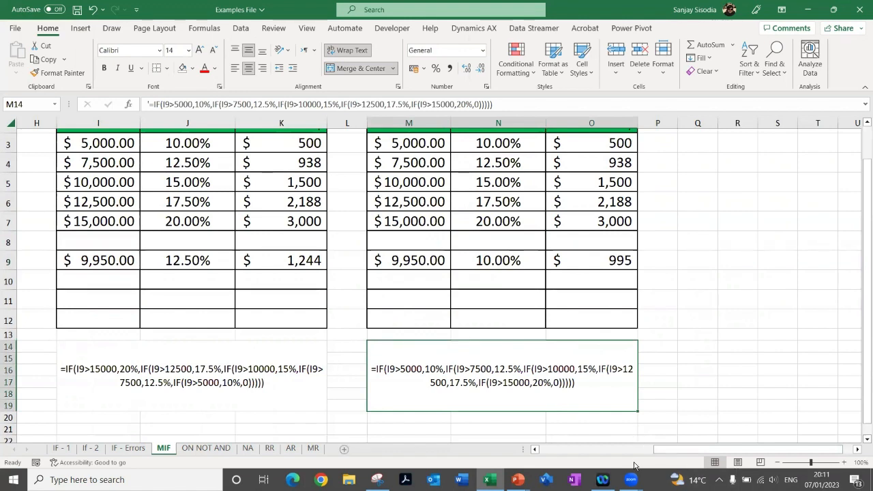
Compare the order of conditions in the written-out nested IF formulas in I14 and M14
left_click(535, 449)
left_click(535, 450)
left_click(536, 450)
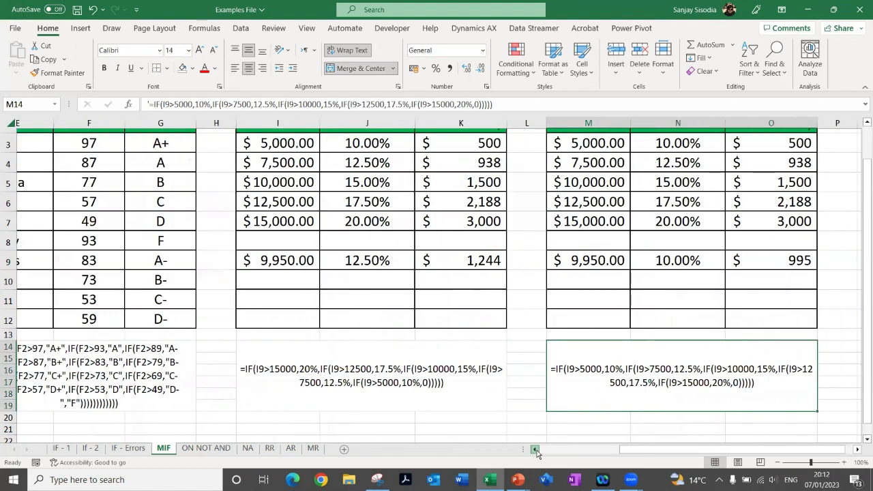
left_click(535, 449)
left_click(361, 375)
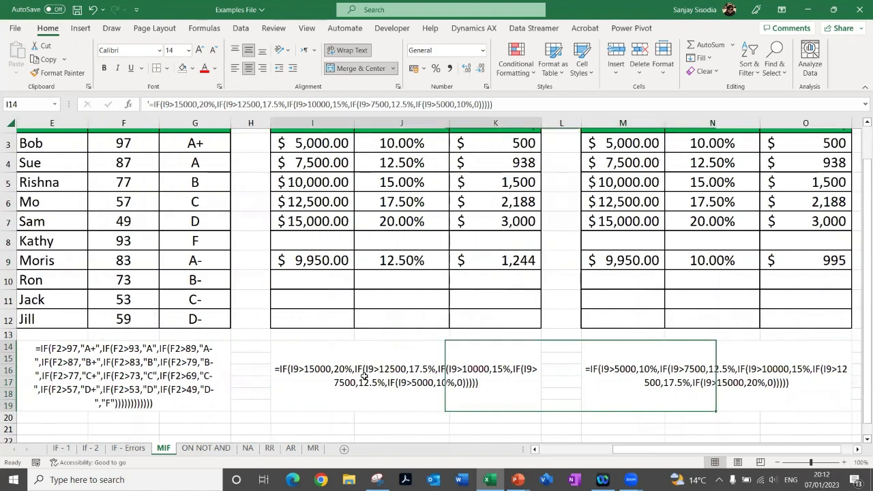
left_click(588, 374)
left_click(372, 360)
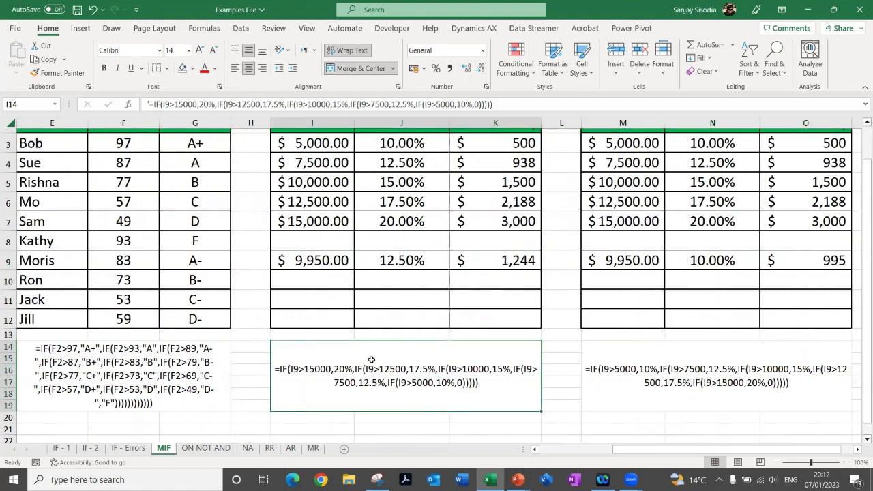
left_click(640, 376)
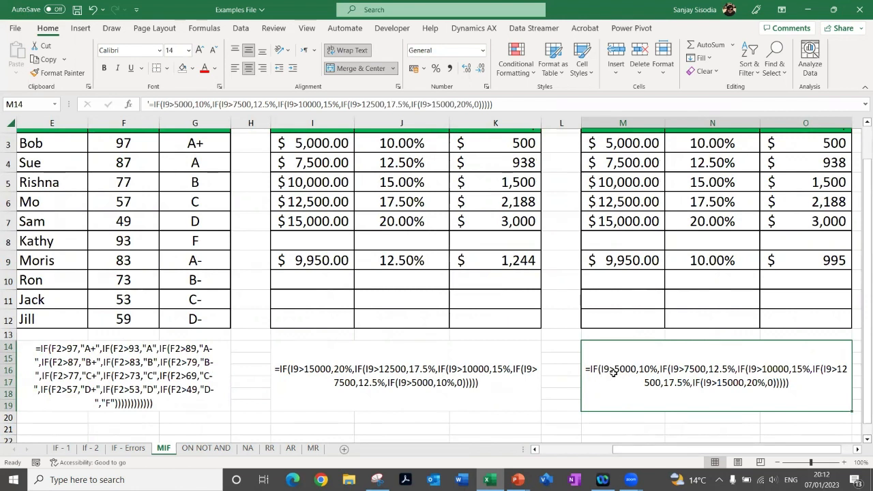
Trace the nested IF formula in N9 against Example 4's revenue in M9 without changing it
left_click(605, 260)
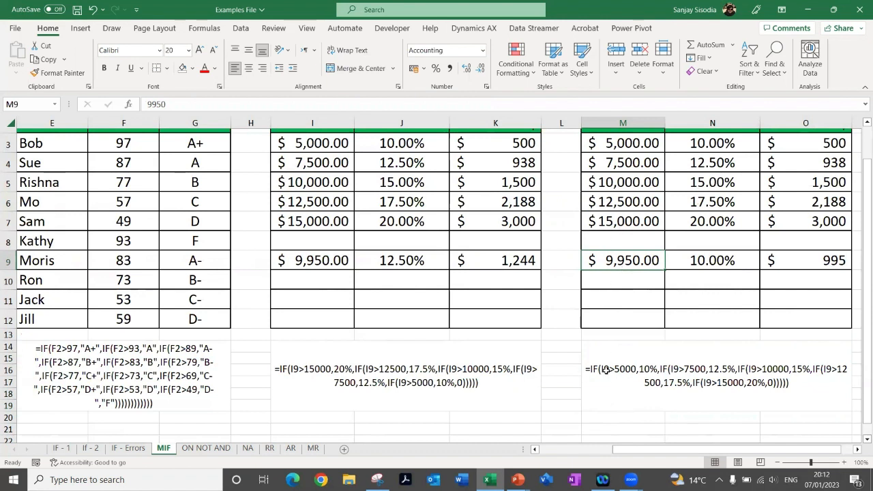
left_click(678, 260)
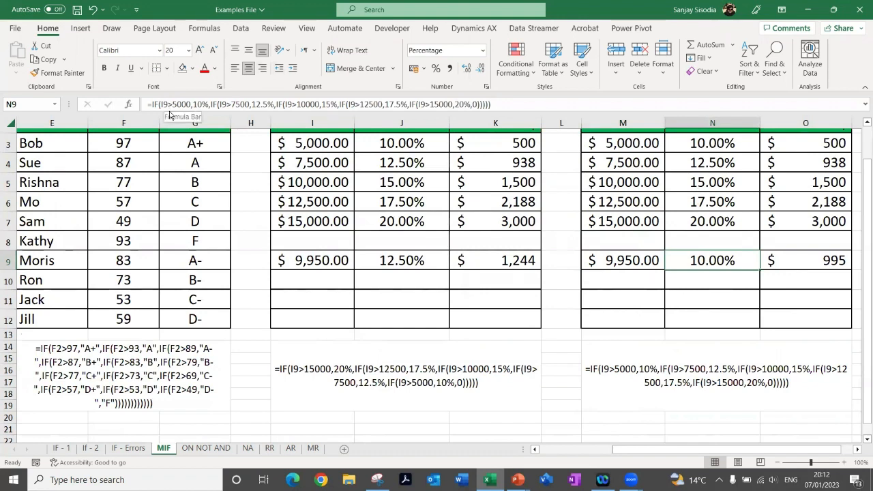
left_click(169, 111)
key("Escape")
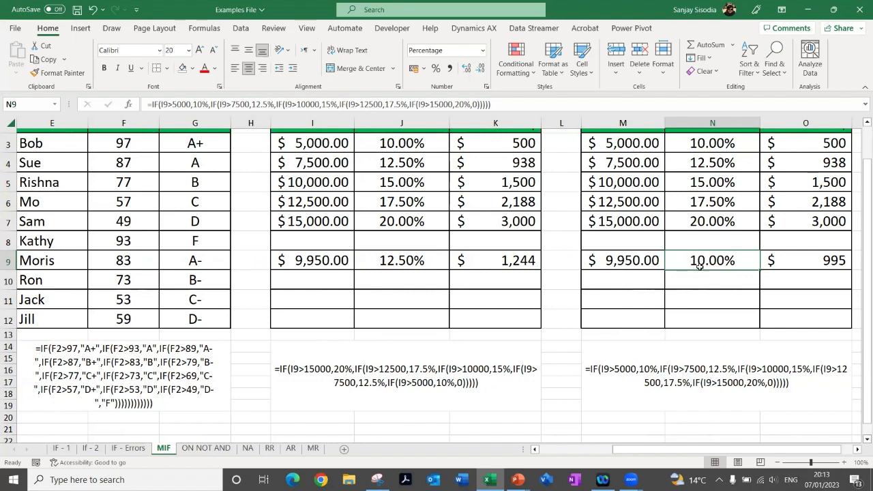
Return to Example 1 and inspect the first student's score in B3 and the nested IF grade formula in C3
left_click_drag(627, 452, 532, 450)
scroll(155, 223, "up", 2)
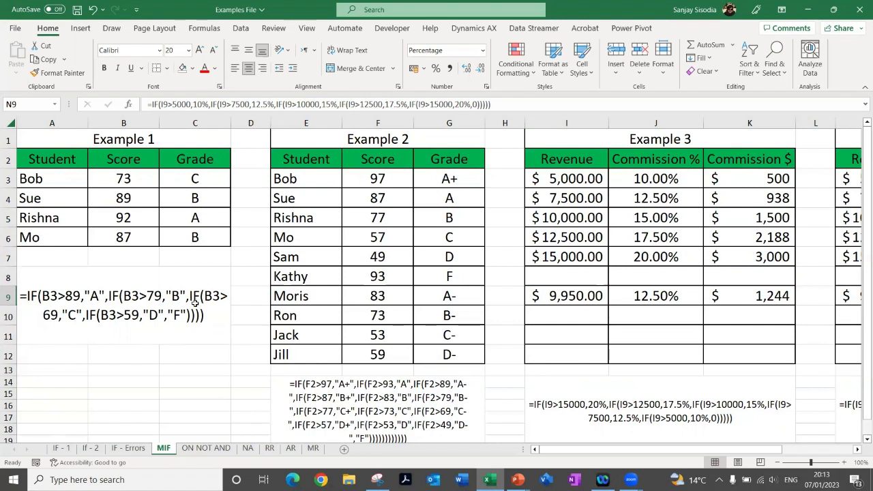
left_click(124, 177)
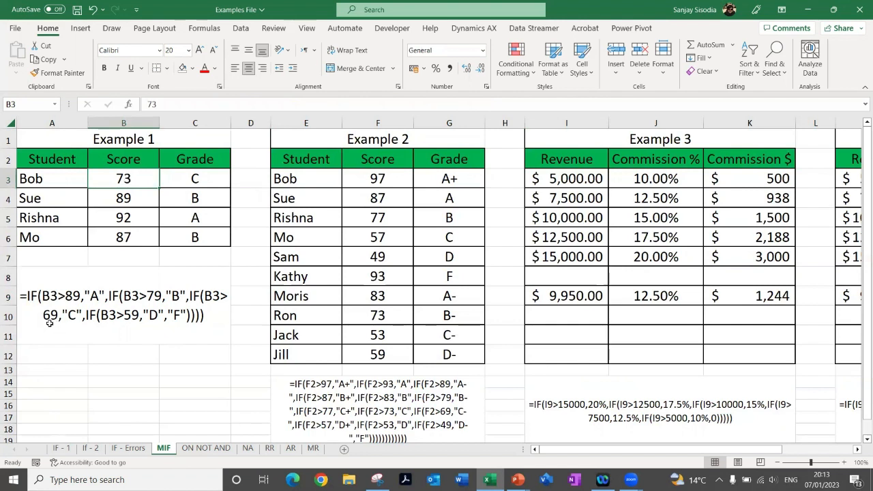
left_click(206, 183)
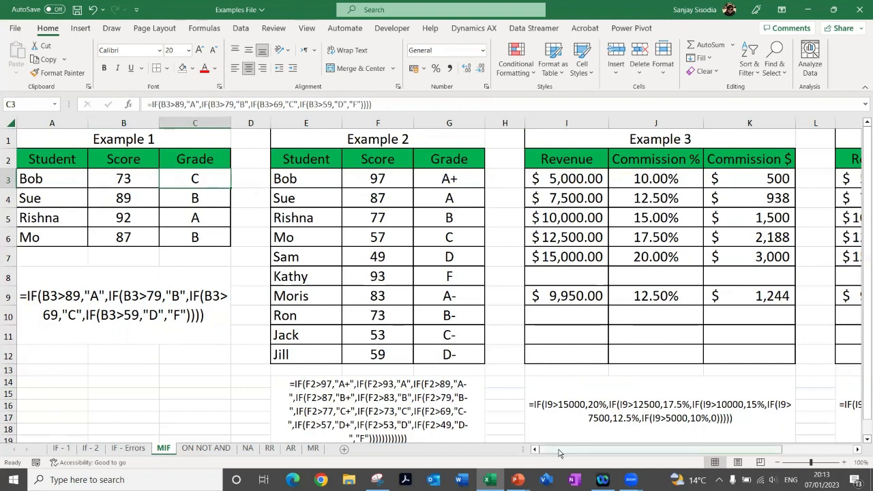
Bring Examples 3 and 4 back into view and highlight Example 3's ascending revenue tiers in I3:I7
left_click_drag(564, 450, 590, 393)
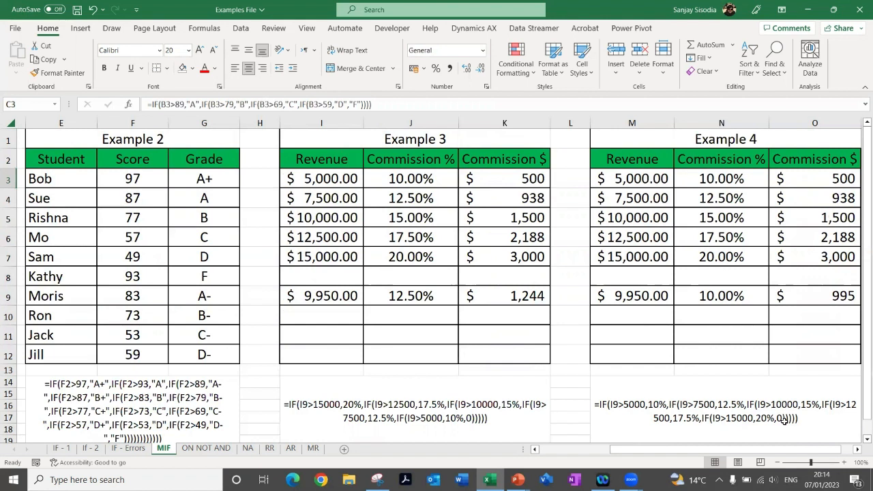
left_click(309, 174)
left_click_drag(309, 174, 318, 257)
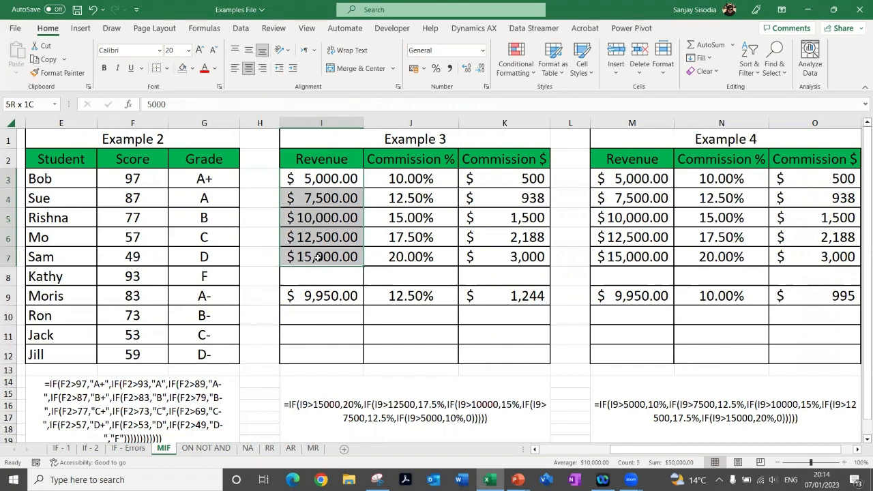
Check Example 4's written-out formula in M14 and compare the revenue in M9 with the tiers in M4 and M5
left_click(626, 386)
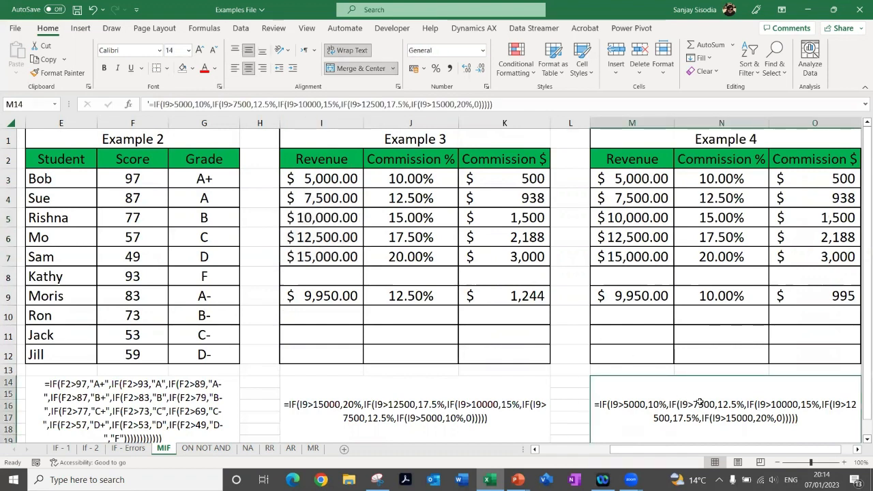
left_click(637, 300)
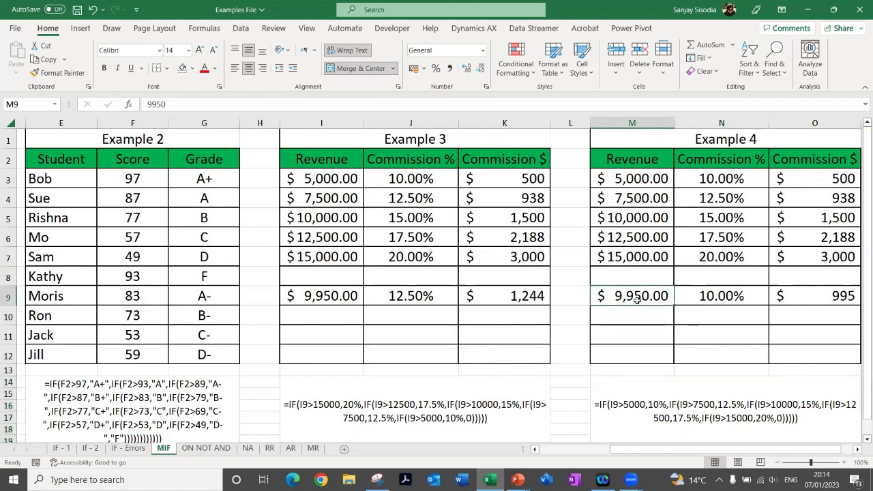
left_click(617, 199)
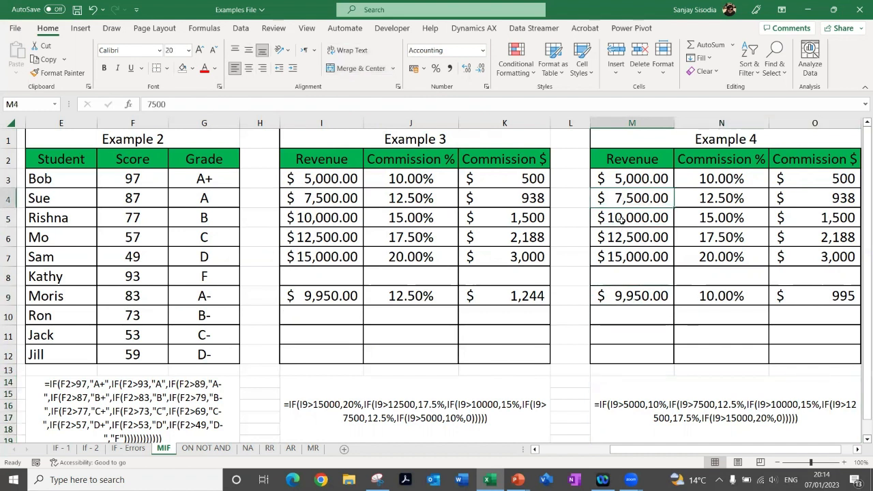
left_click(622, 217)
left_click(613, 198)
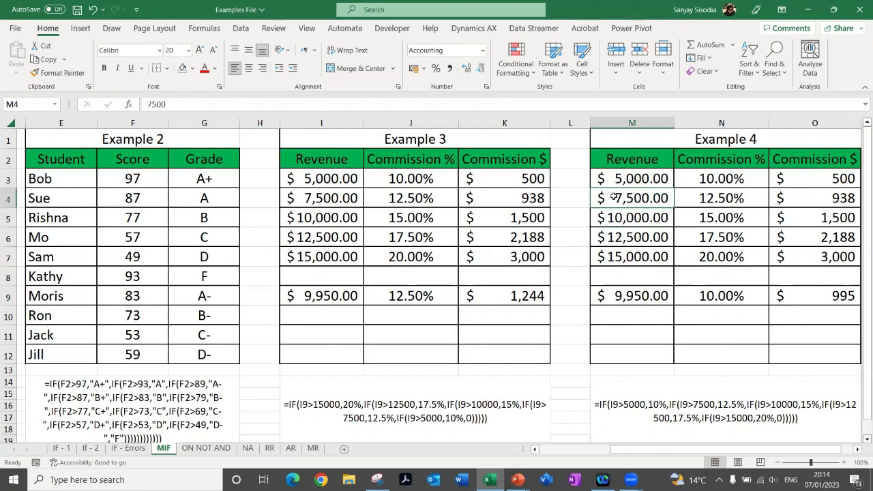
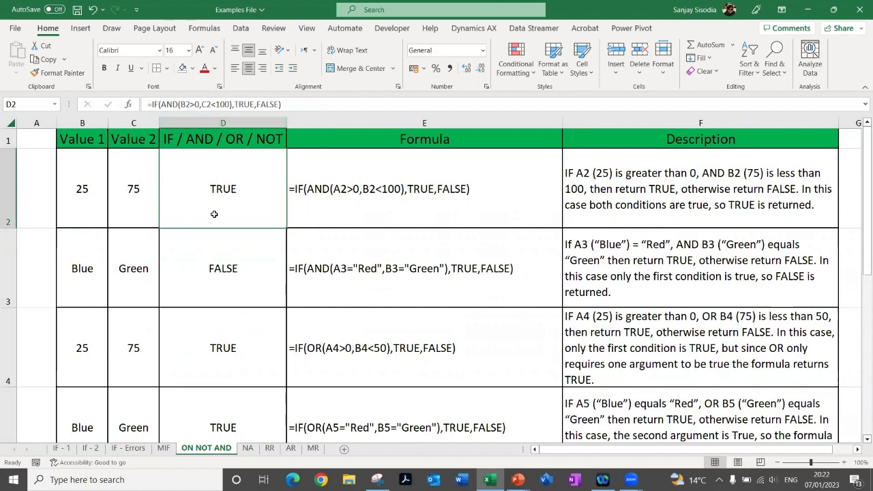
Inspect the IF formula with AND in D3 and the IF formulas with OR in D4 and D5
left_click(81, 273)
left_click(250, 273)
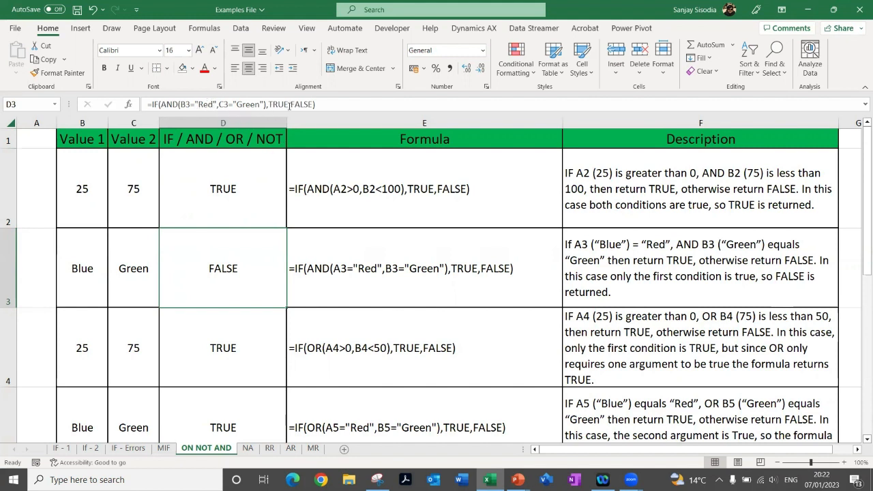
left_click(202, 342)
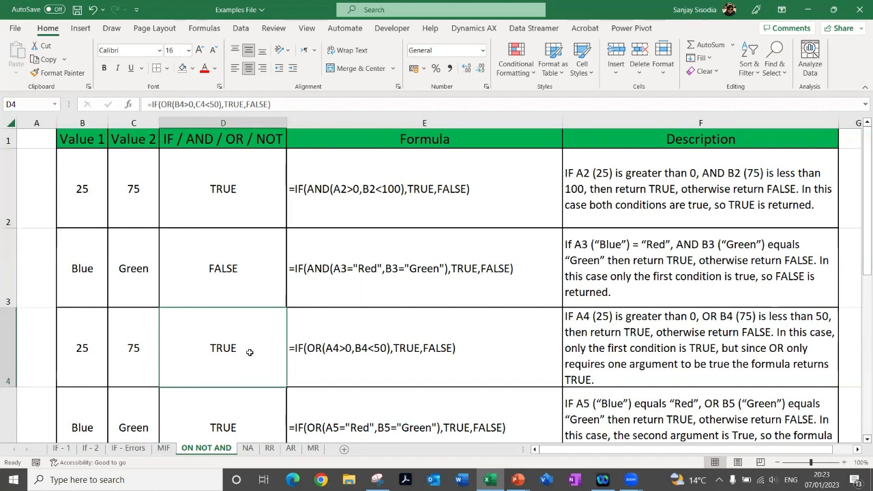
scroll(181, 352, "down", 2)
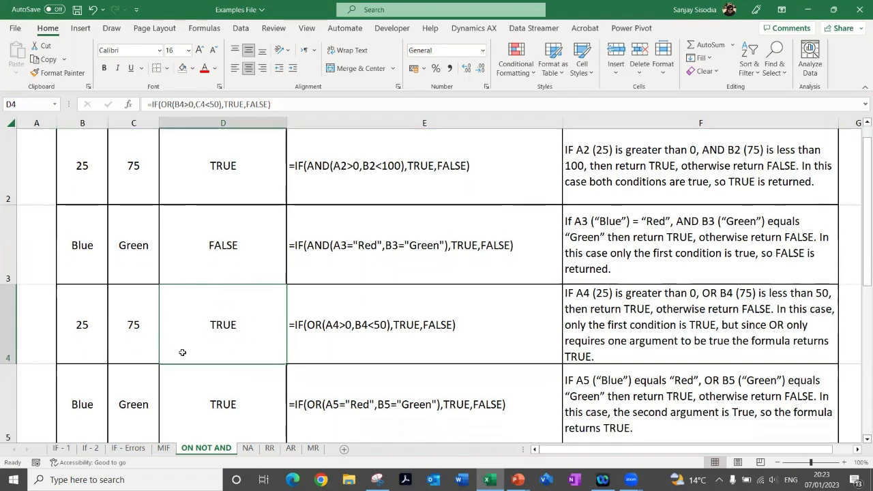
left_click(232, 355)
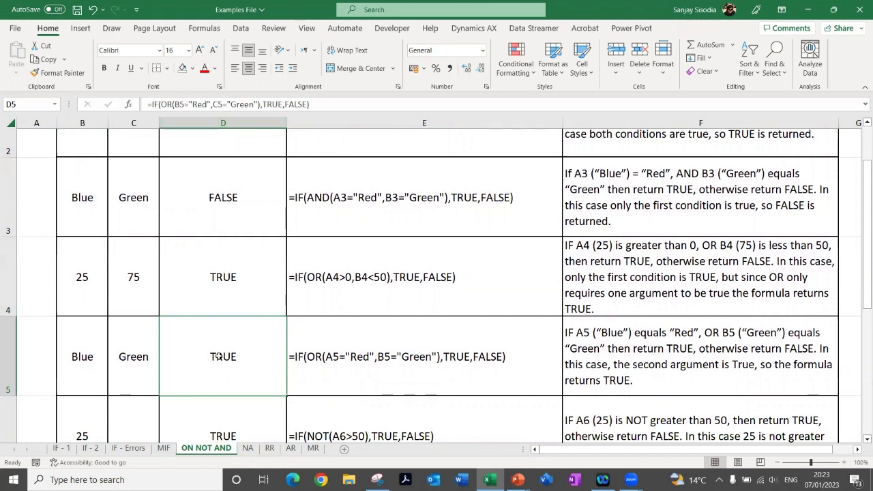
Inspect the IF formulas with NOT in D6 and D7, and return to the start of the sheet
scroll(206, 351, "down", 2)
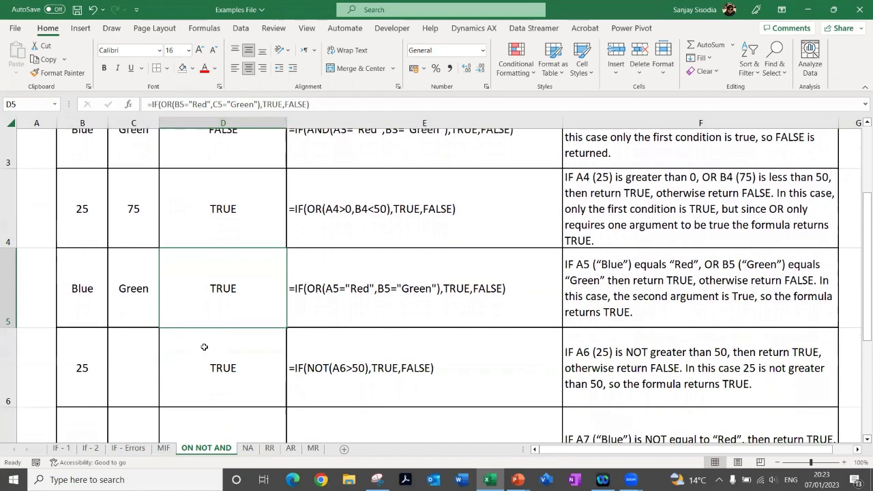
scroll(203, 360, "down", 1)
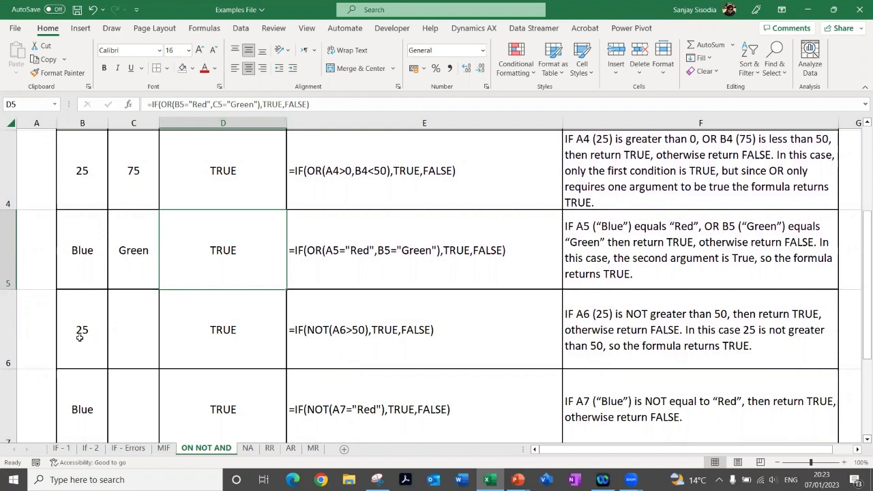
left_click(220, 337)
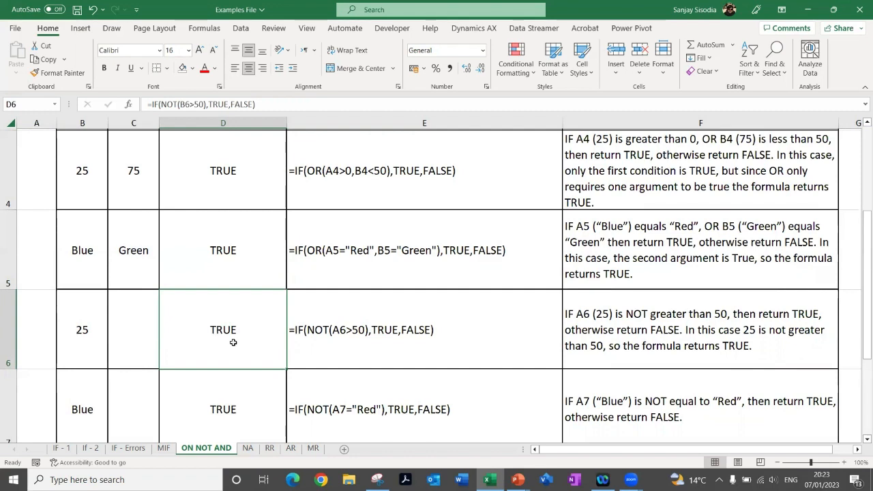
scroll(233, 342, "down", 3)
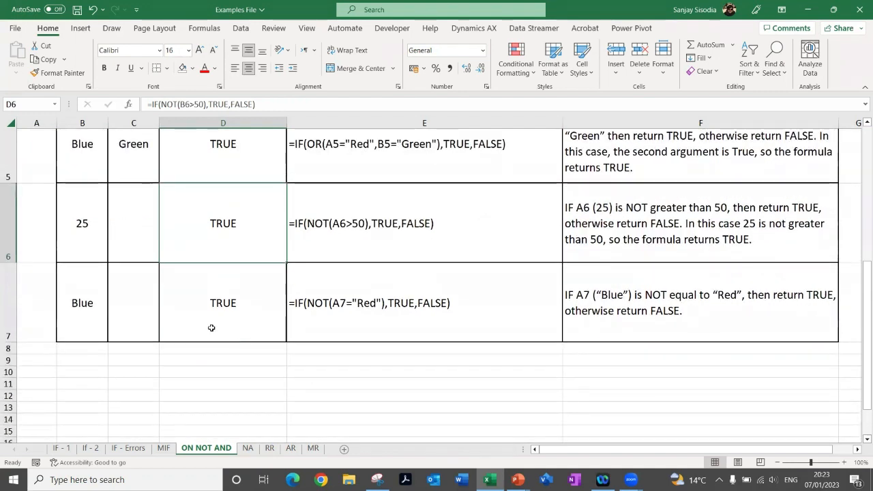
left_click(219, 304)
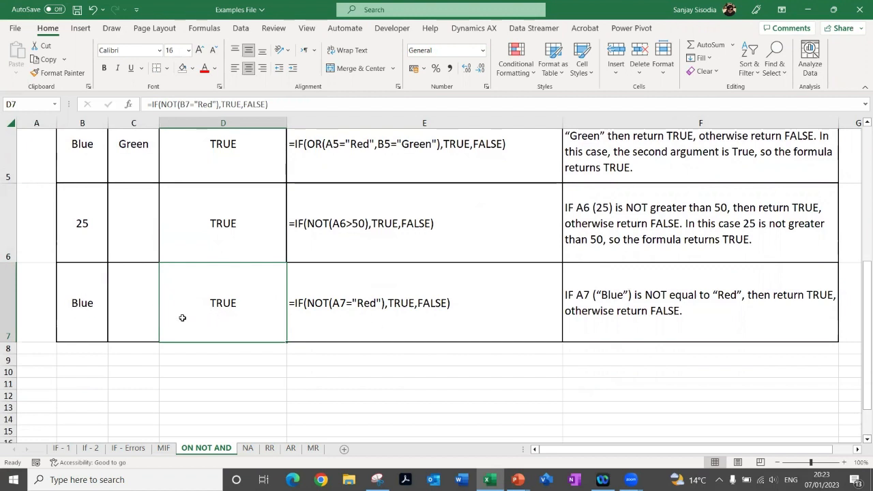
scroll(221, 321, "up", 1)
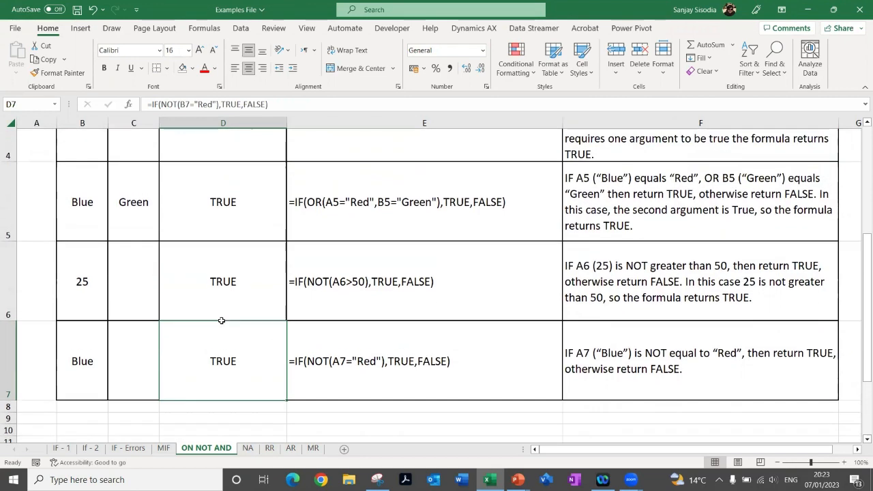
scroll(222, 320, "up", 3)
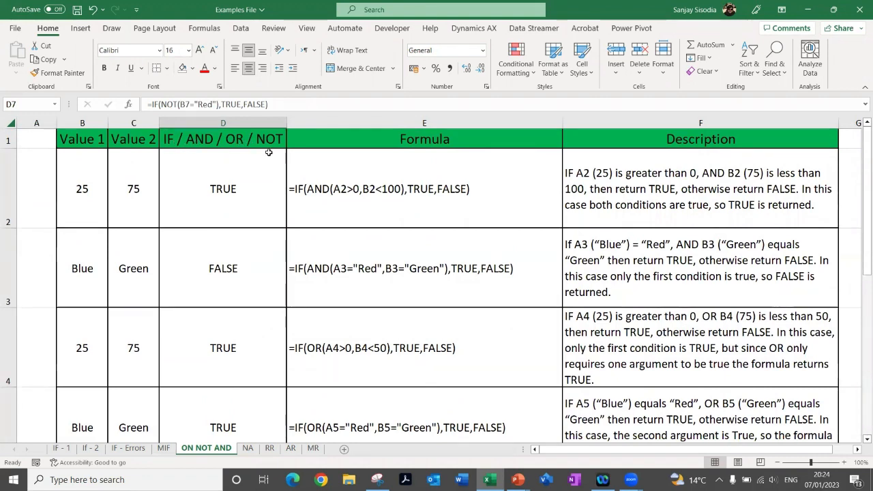
Switch to the NA sheet and hide columns E and F
left_click(247, 448)
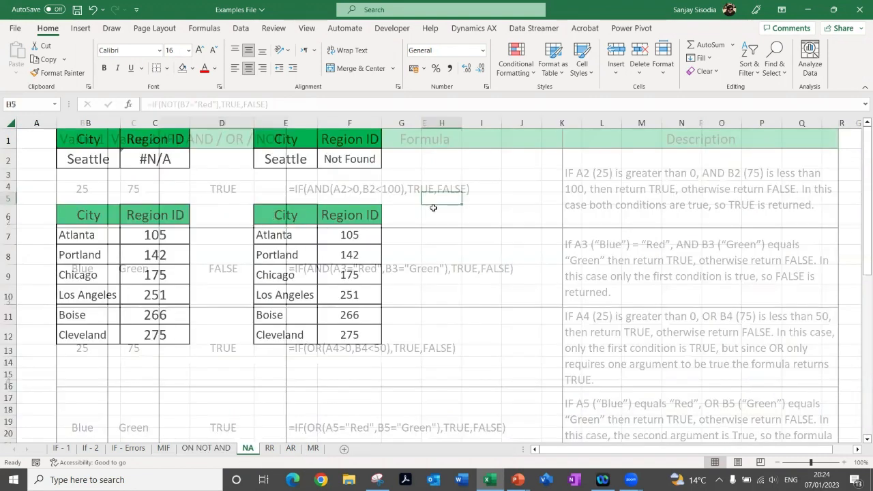
left_click(573, 136)
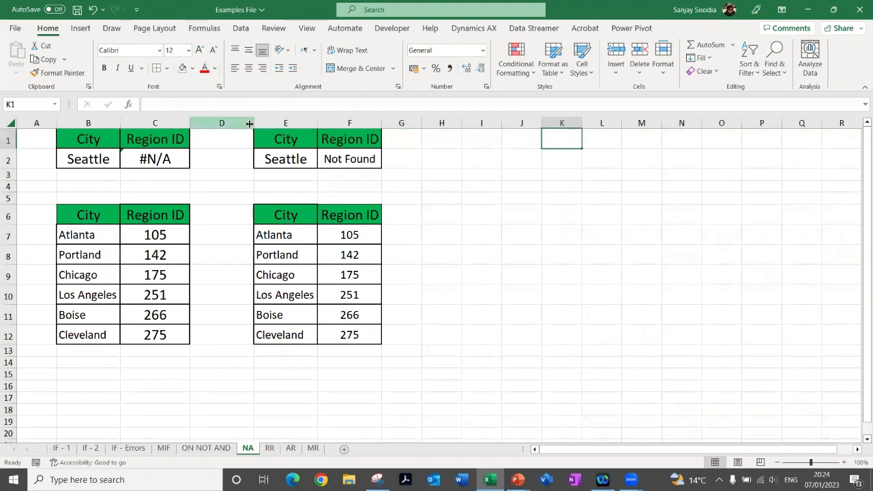
left_click_drag(279, 123, 356, 122)
right_click(356, 120)
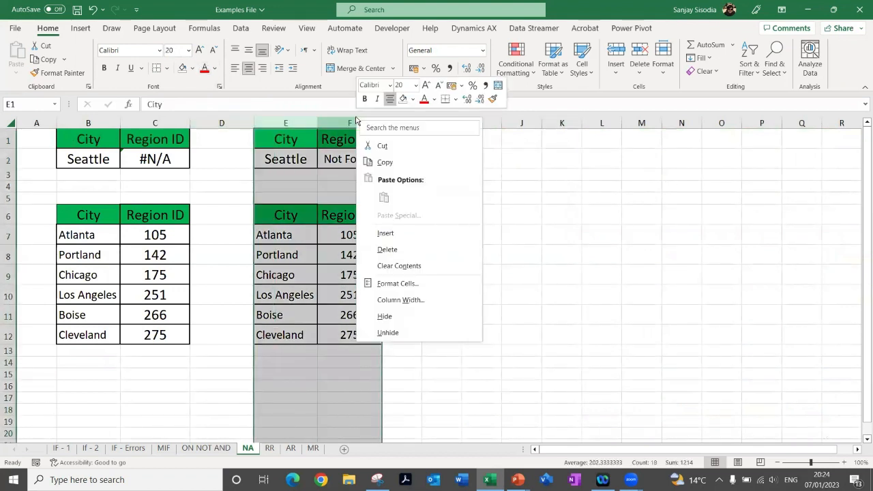
left_click(437, 316)
left_click(203, 198)
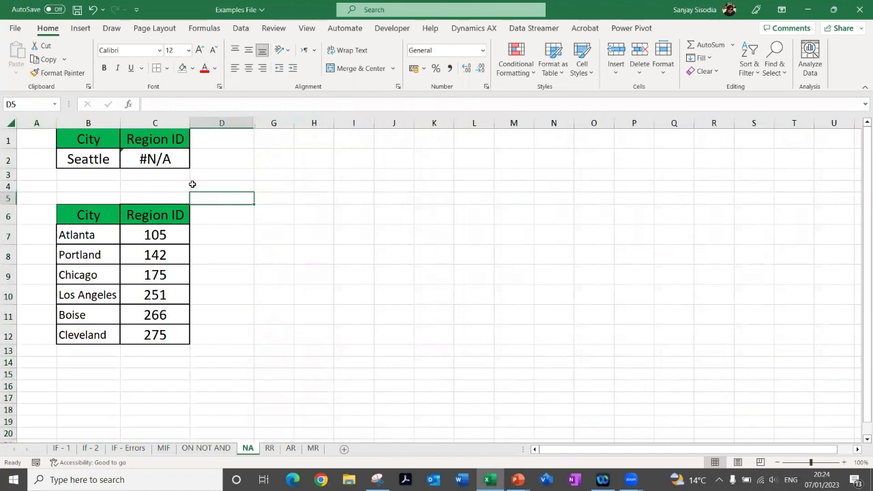
Inspect the City and Region ID headers, the lookup city in B2 and the VLOOKUP formula in C2
left_click(81, 139)
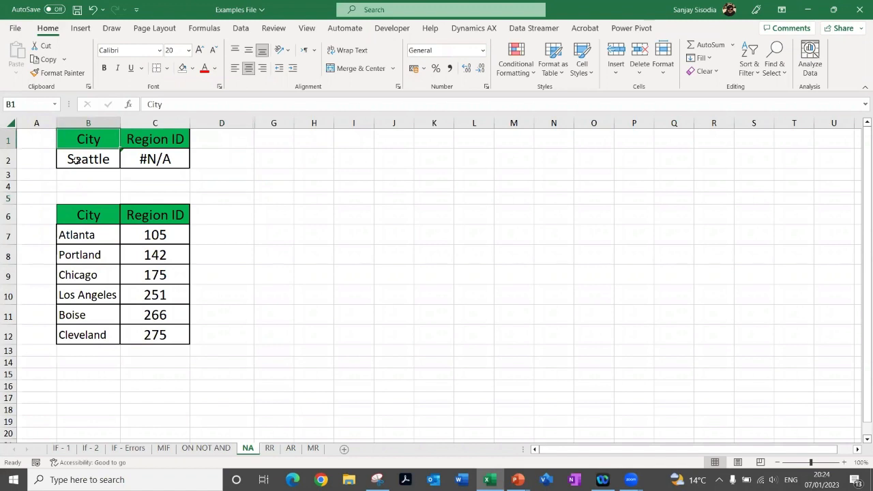
left_click(147, 140)
left_click(76, 159)
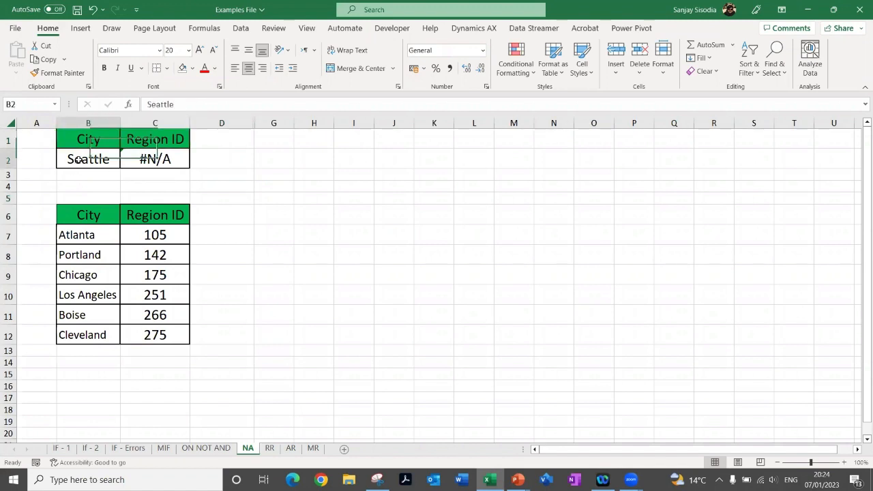
left_click(148, 161)
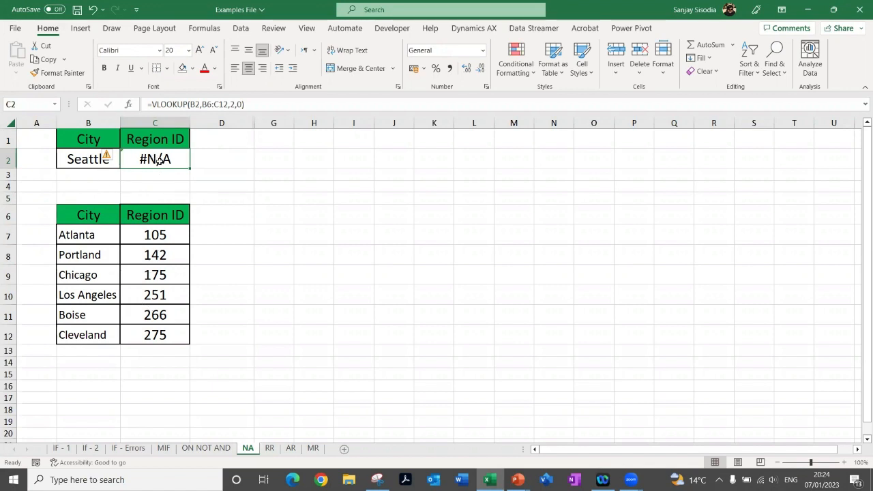
Copy Portland from B8 into B2 to test the VLOOKUP in C2, and undo the paste
left_click(82, 261)
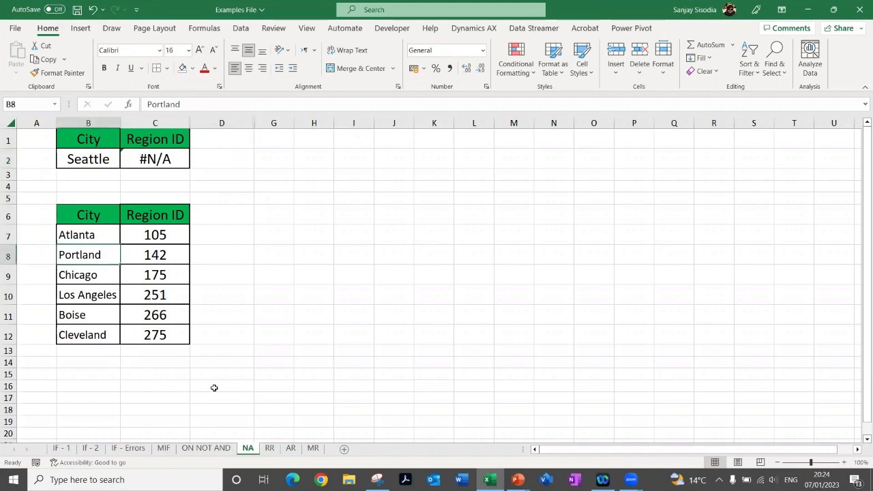
key("ctrl+c")
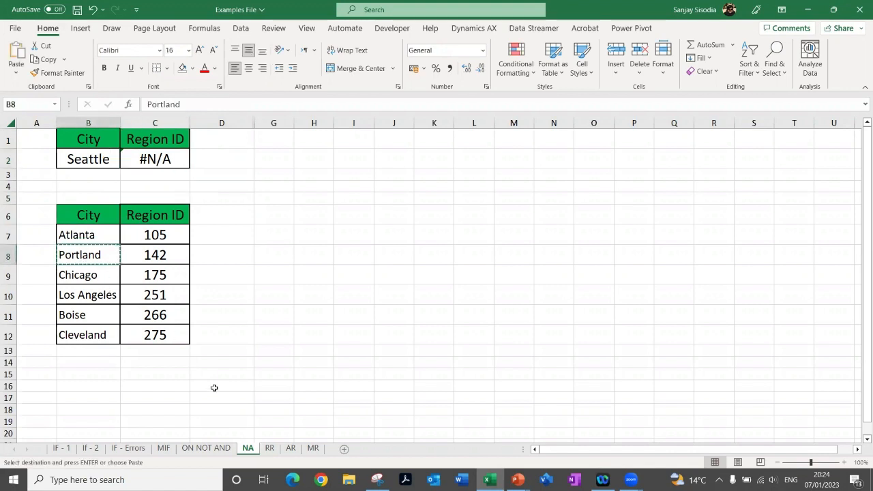
left_click(67, 161)
key("ctrl+v")
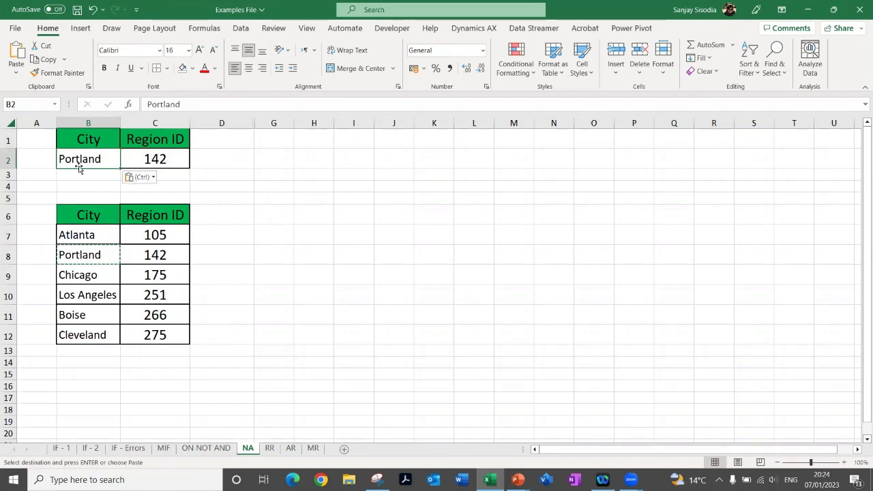
left_click(165, 158)
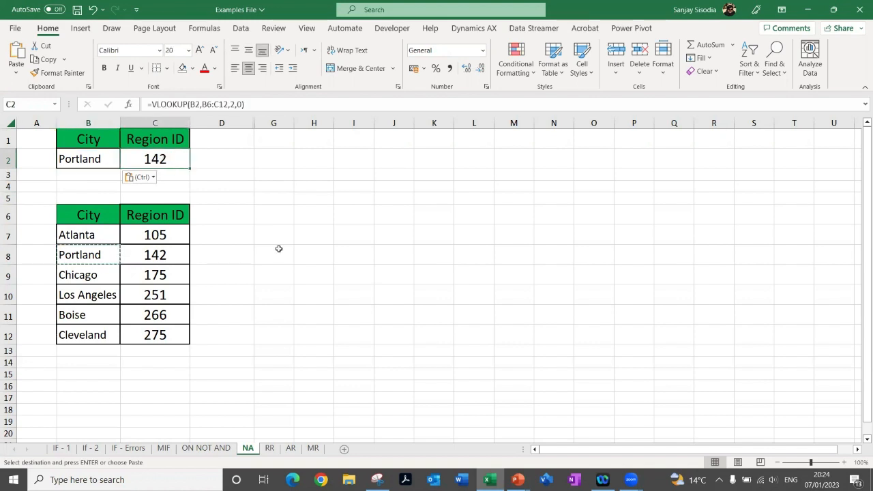
key("ctrl+z")
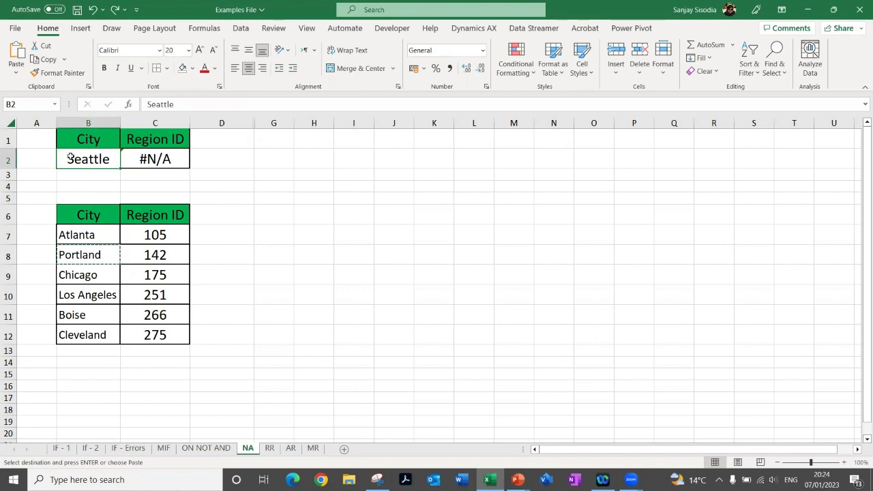
Set the lookup city in B2 to Riyadh and check the VLOOKUP in C2
type("Riya")
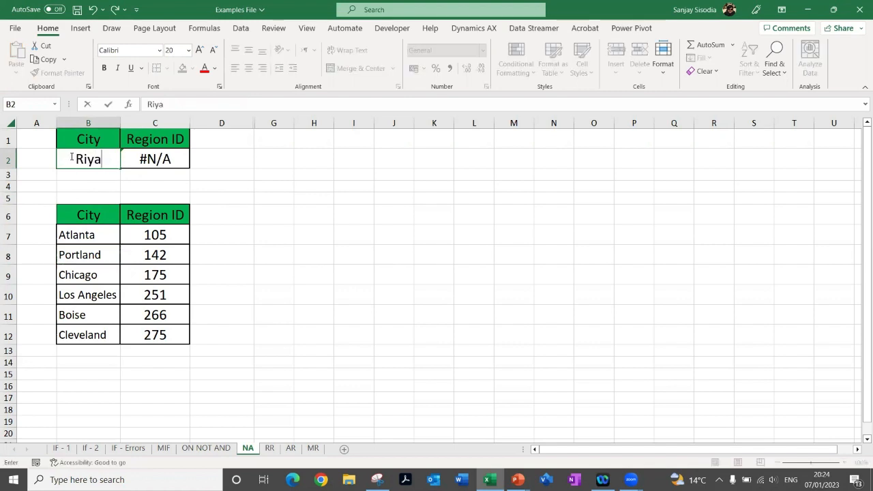
type("dh")
key("Return")
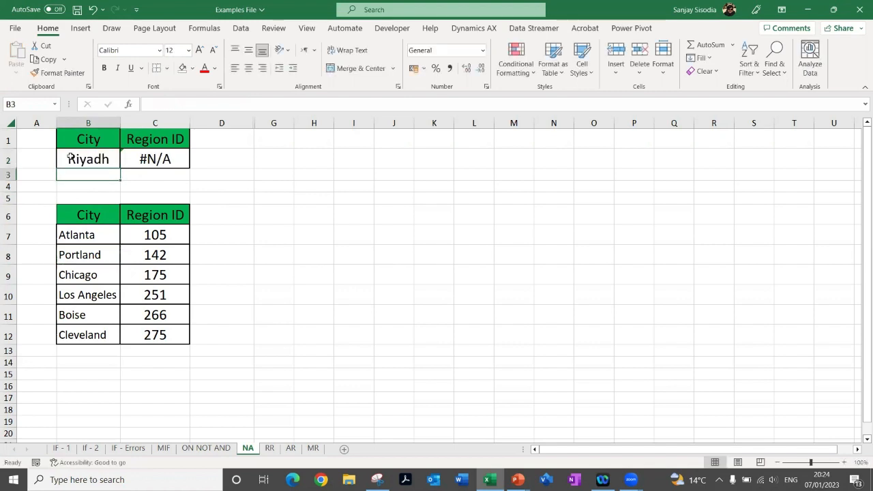
left_click(152, 158)
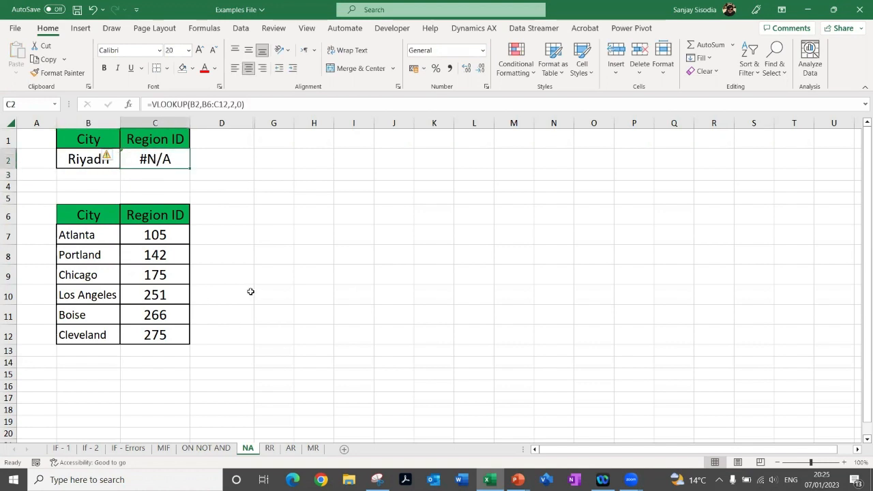
Compare the lookup city in B2 with the city table in B6:C12 and recheck the formula in C2
left_click(65, 162)
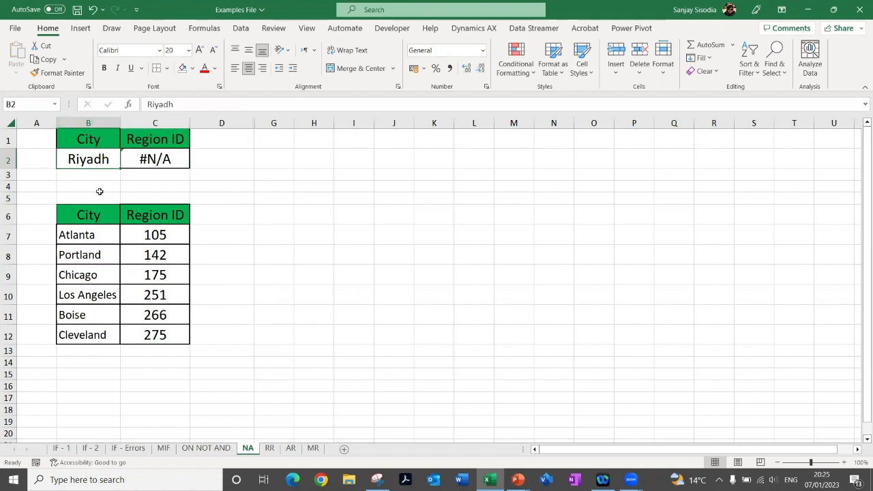
left_click_drag(71, 213, 171, 337)
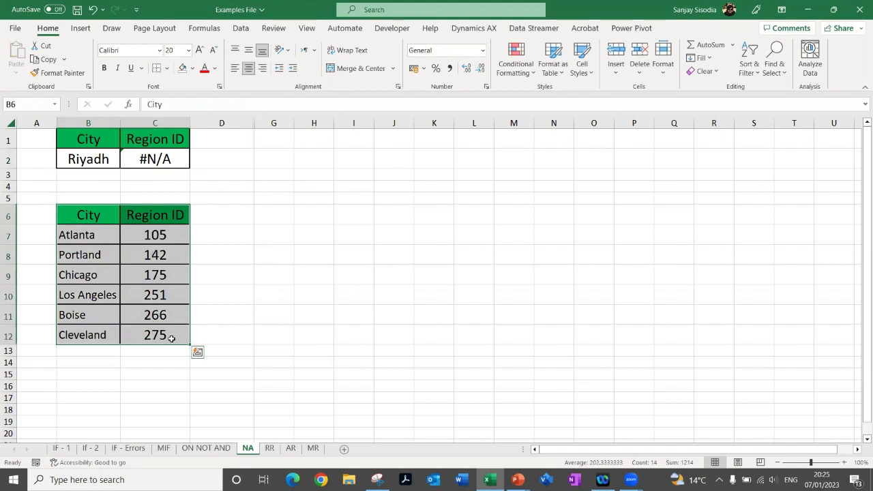
left_click(149, 162)
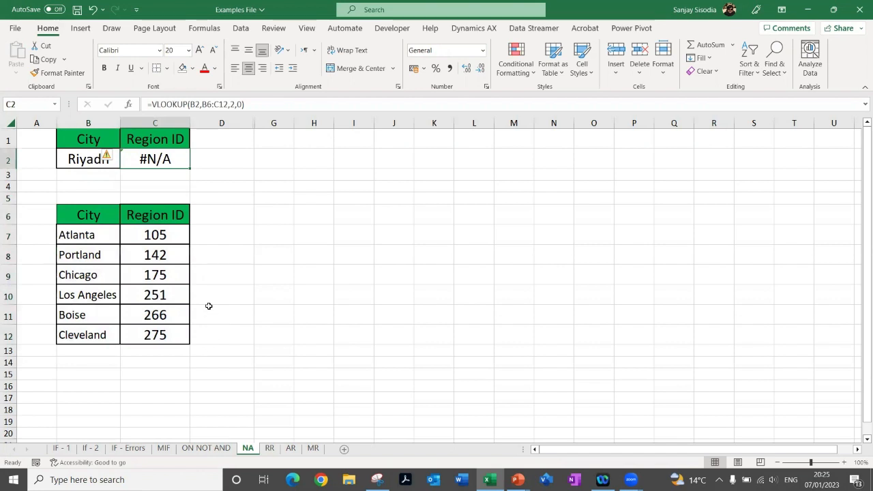
Unhide columns E and F and inspect the IFNA formula in F2
left_click_drag(222, 124, 360, 126)
right_click(360, 125)
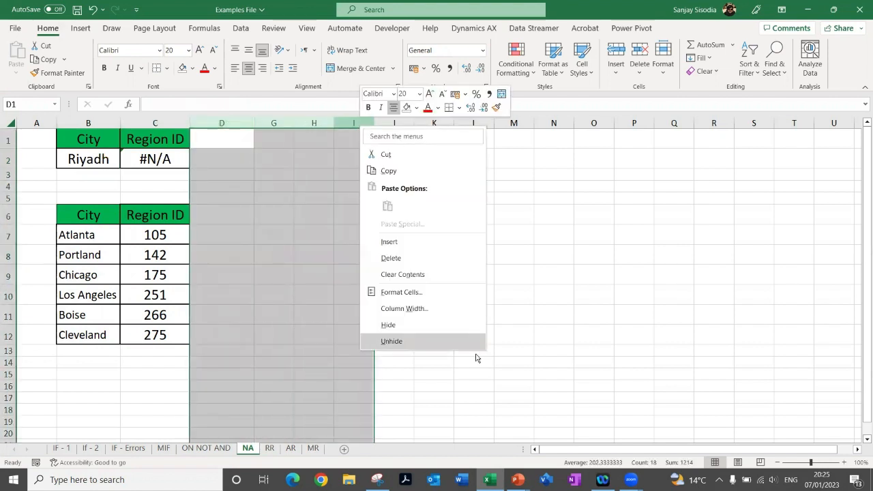
left_click(421, 341)
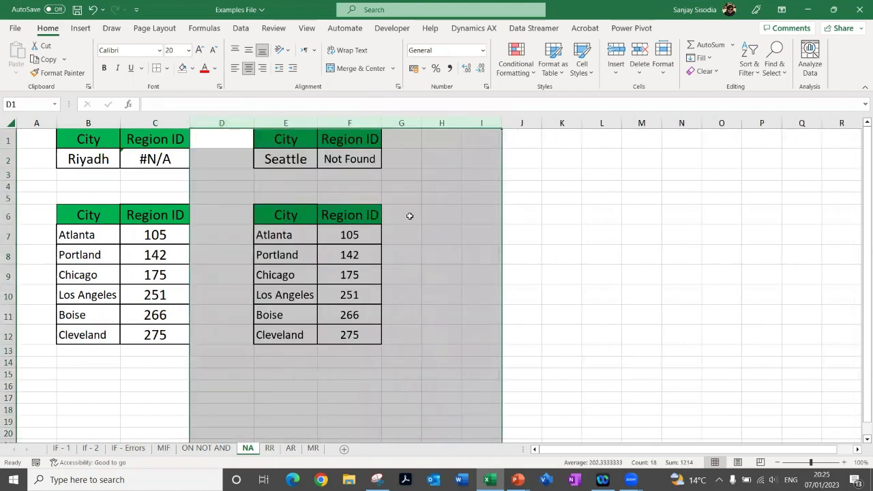
left_click(348, 158)
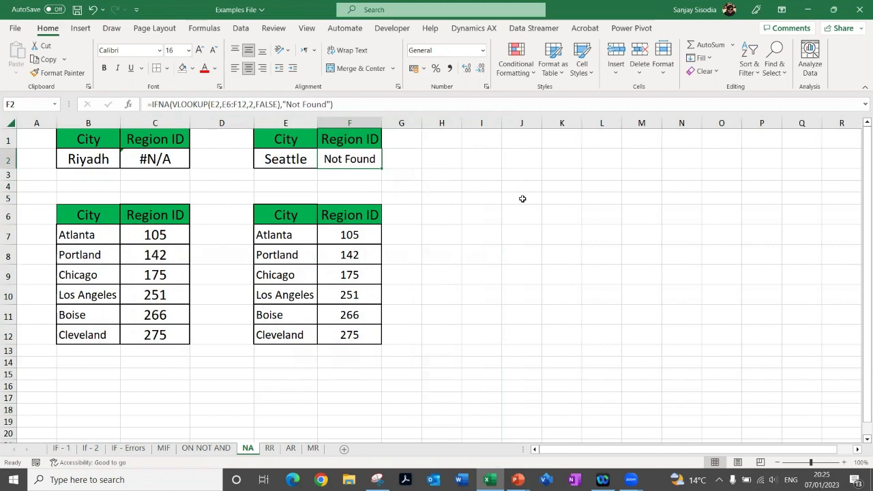
Set the lookup city in E2 to Riyadh to test the IFNA formula
left_click(413, 207)
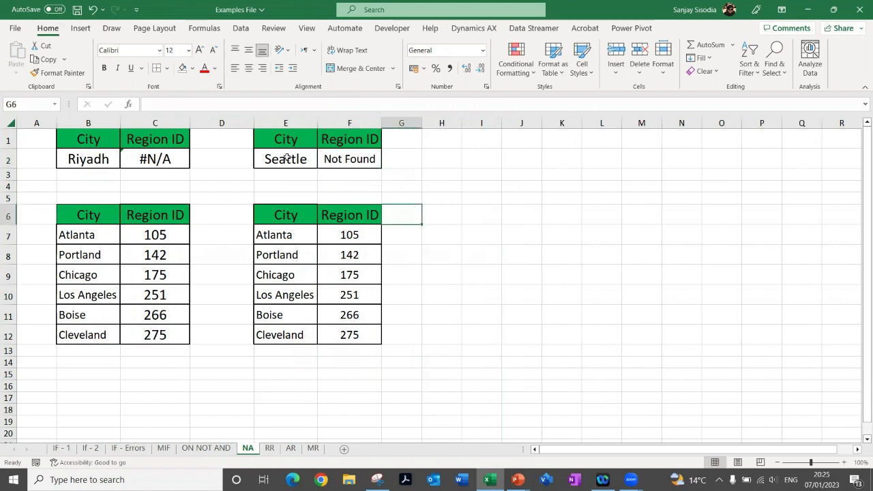
left_click(287, 158)
type("R")
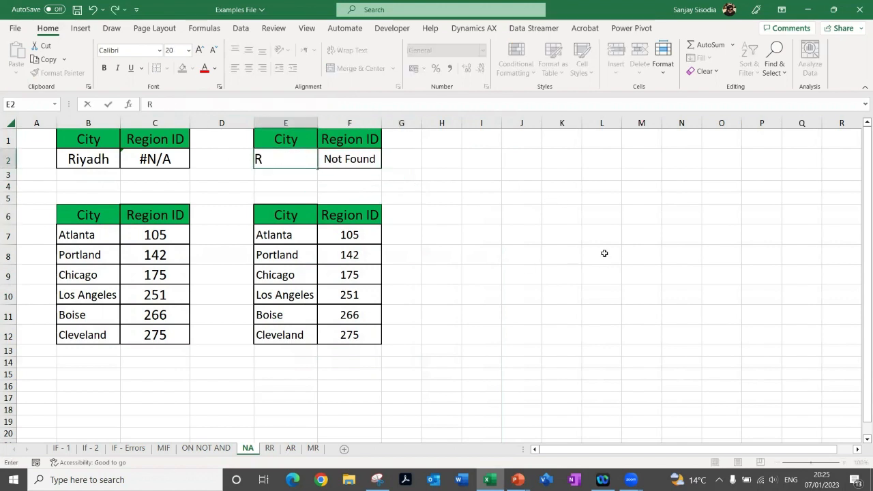
type("iyadh")
key("Return")
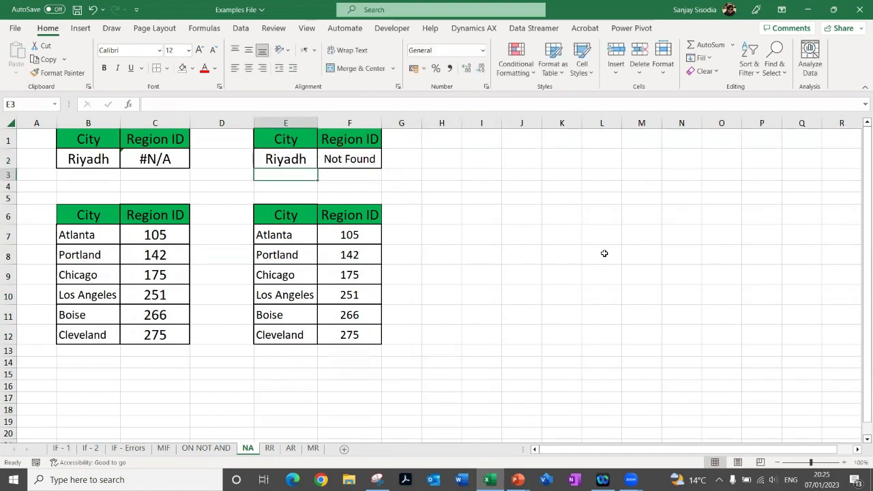
Copy Atlanta from the city table in E7 into the lookup cell E2 and check the IFNA formula in F2
left_click_drag(274, 227, 269, 235)
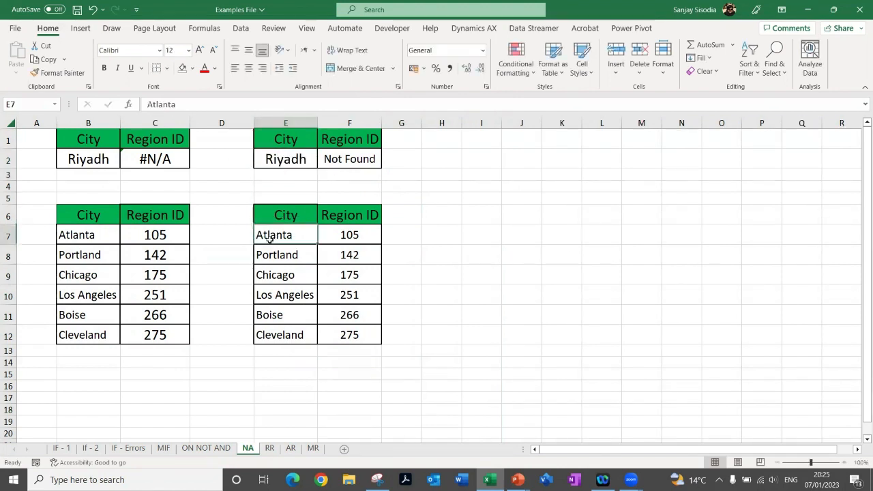
key("ctrl+c")
key("Up")
key("Up")
key("Up")
key("Up")
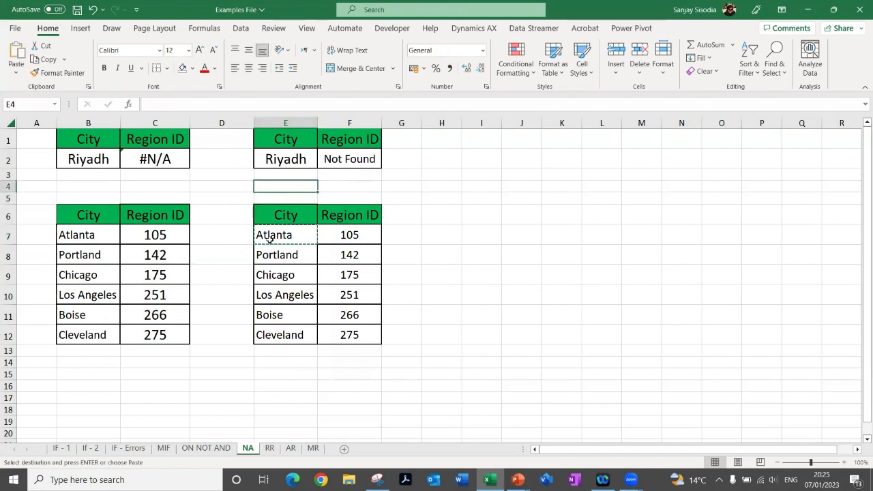
key("ctrl+v")
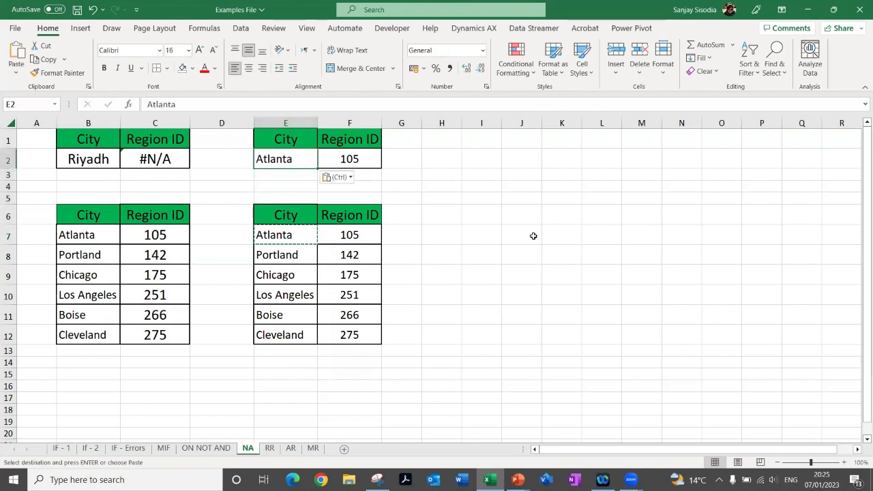
left_click(368, 159)
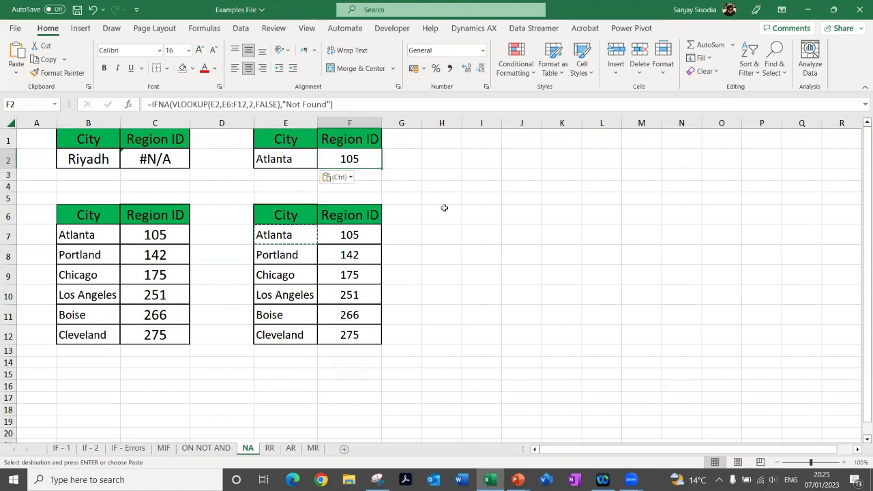
Set the lookup city in E2 to Delhi to test a city missing from the table
left_click(287, 158)
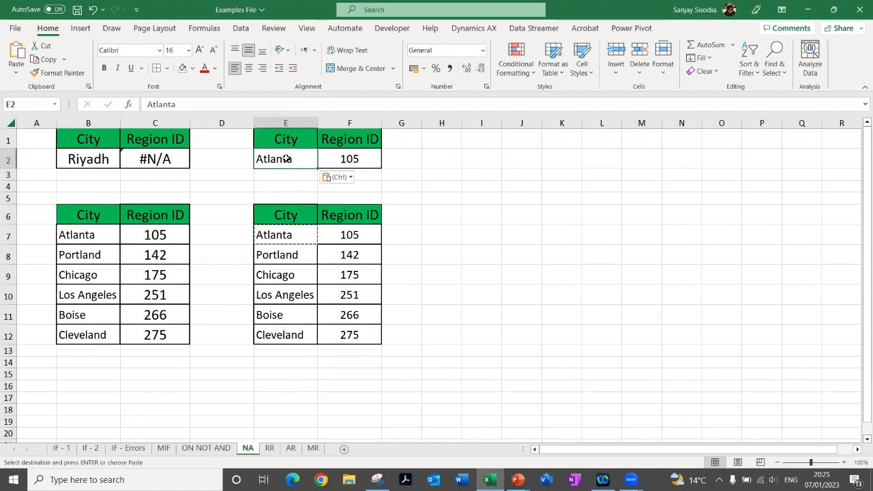
type("Delhi")
key("Return")
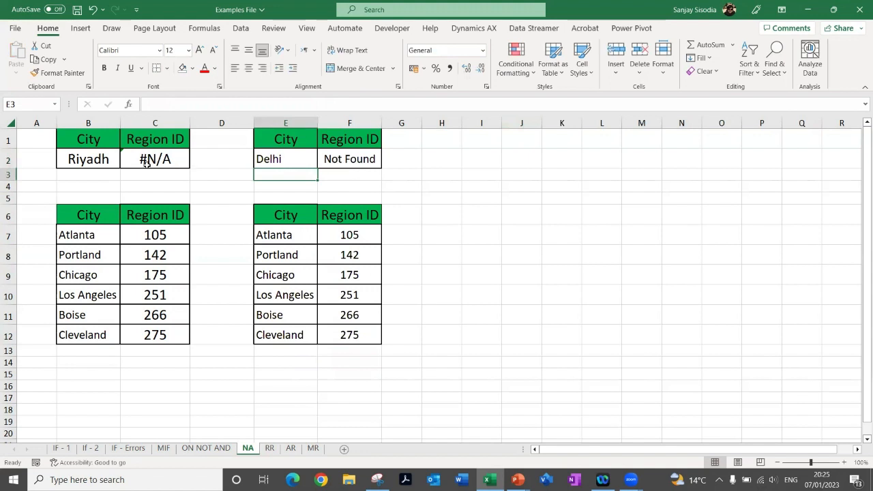
Change the value_if_na text of the IFNA formula in F2 to "City Not List"
left_click(349, 161)
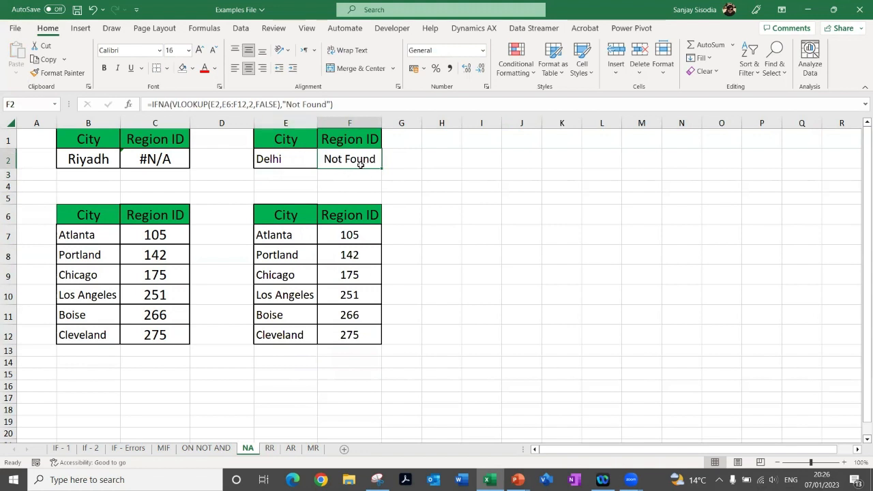
left_click(303, 105)
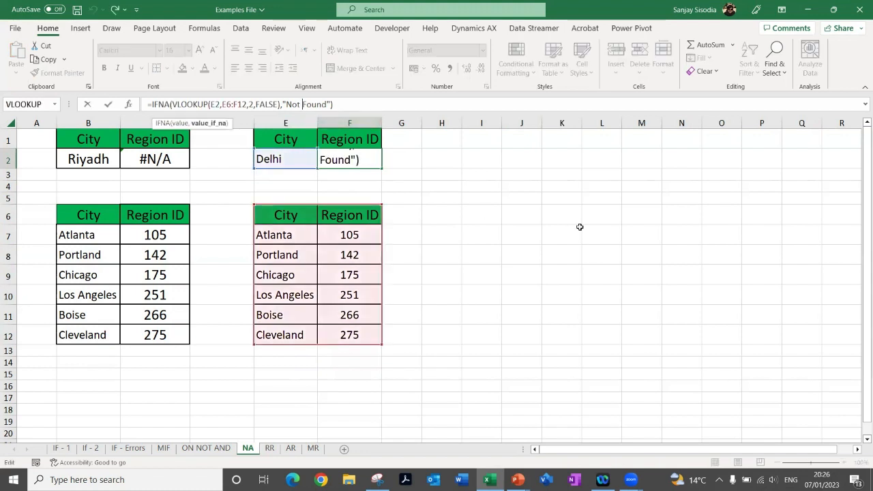
key("Left")
key("Left")
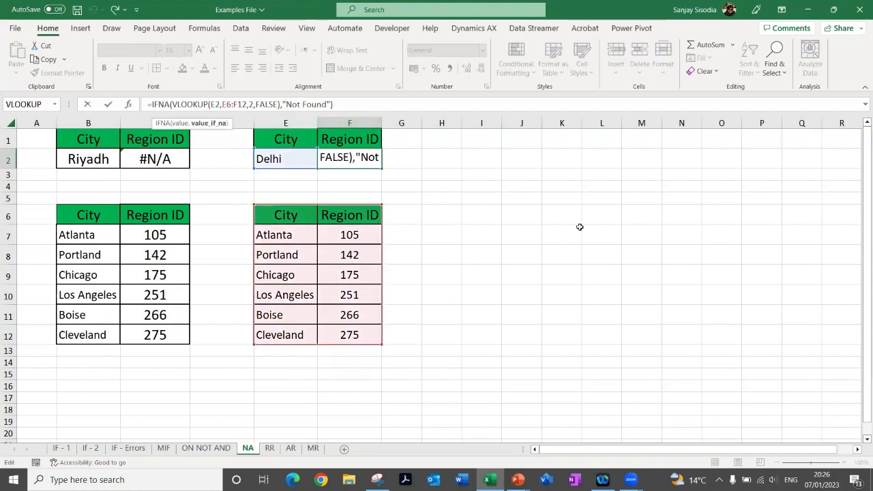
type("City")
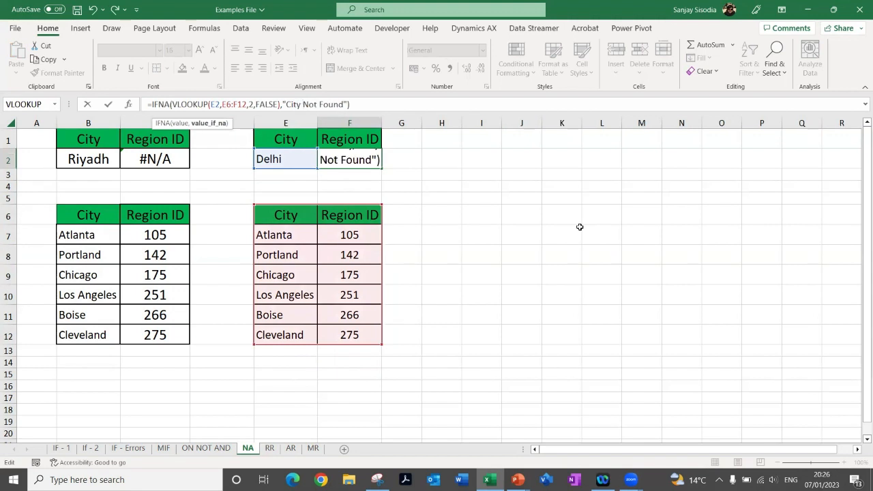
key("shift+Right")
key("shift+Right")
key("shift+Right")
key("shift+Right")
key("shift+Right")
key("BackSpace")
type("List")
key("Return")
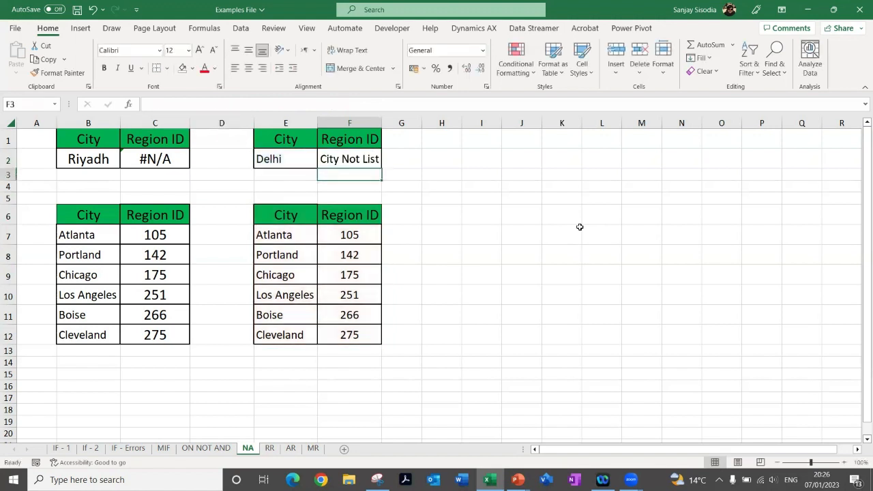
Review the edited IFNA formula in F2 and switch to the PowerPoint slide show
left_click(343, 156)
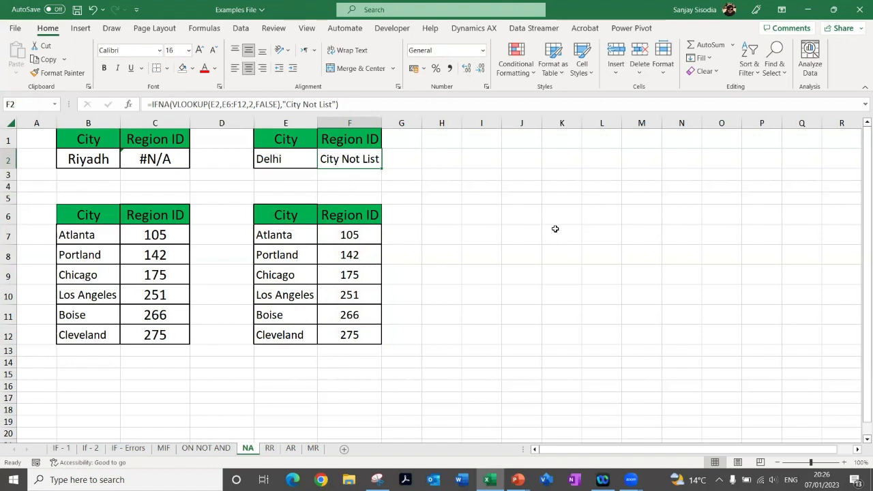
key("alt+Tab")
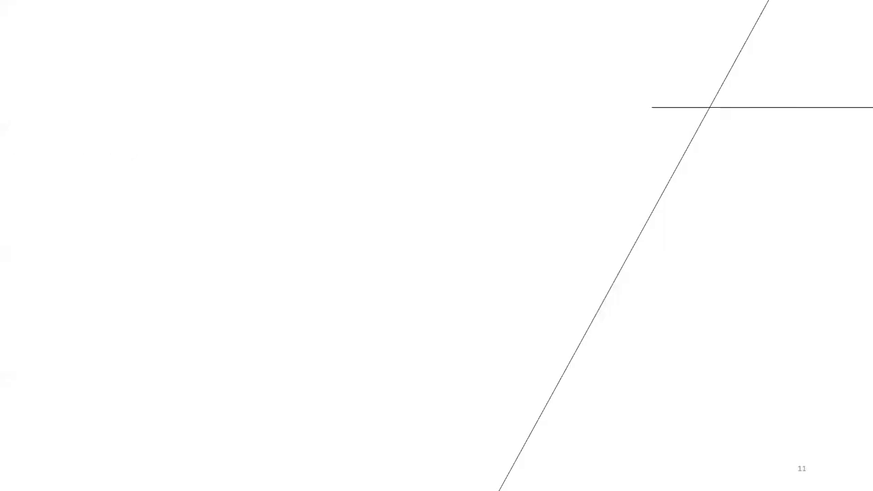
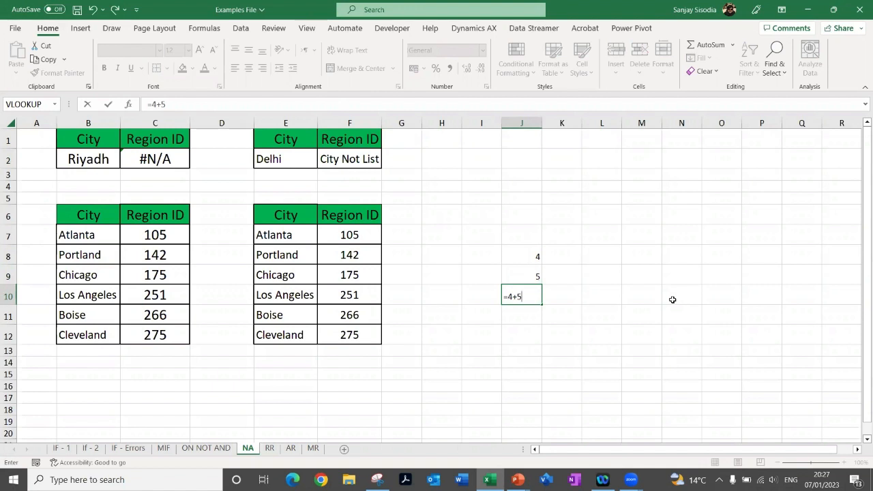
Enter the constant formula =4+5 in J10 and go over the cells J8, J9 and J10
key("Return")
key("Up")
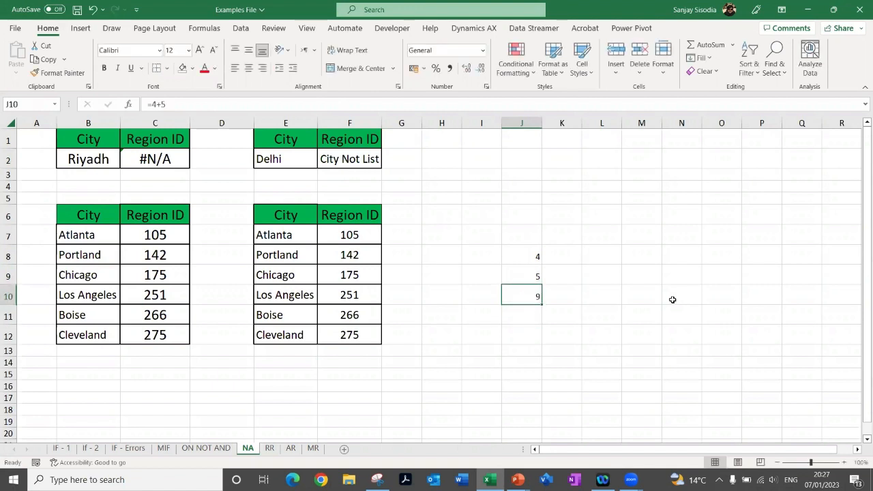
key("Right")
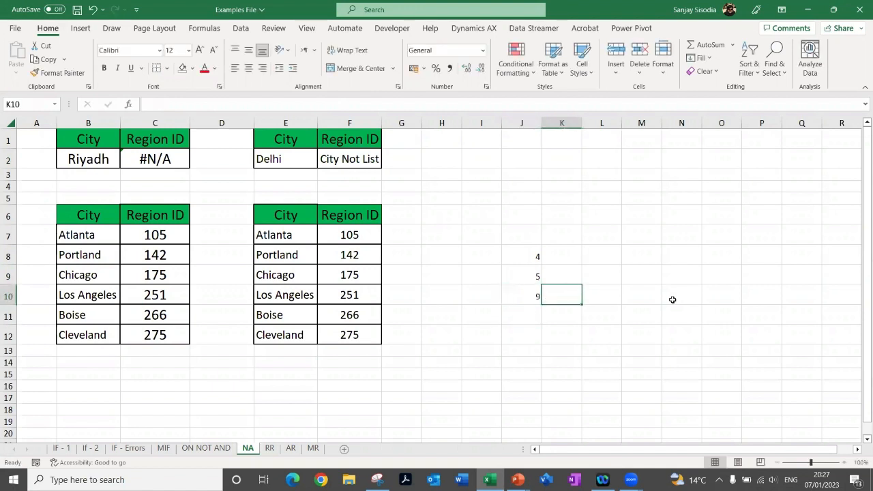
key("Down")
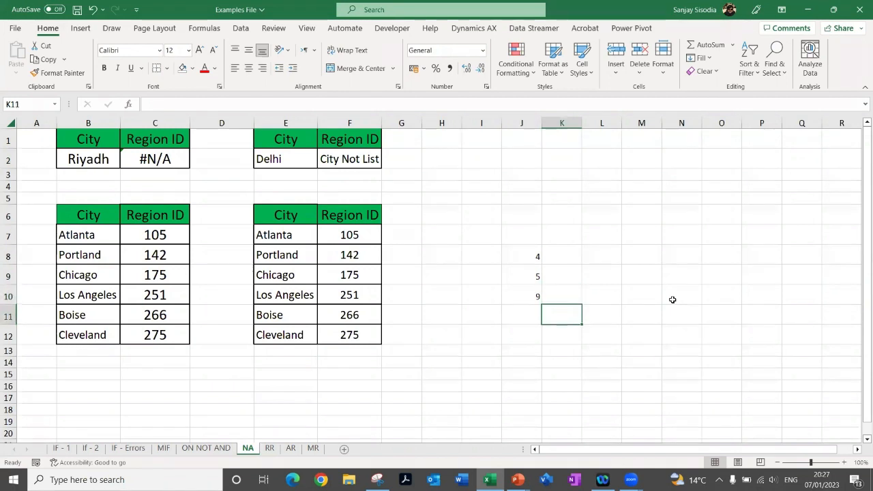
key("Up")
key("Up")
key("Up")
key("Left")
key("Down")
key("Down")
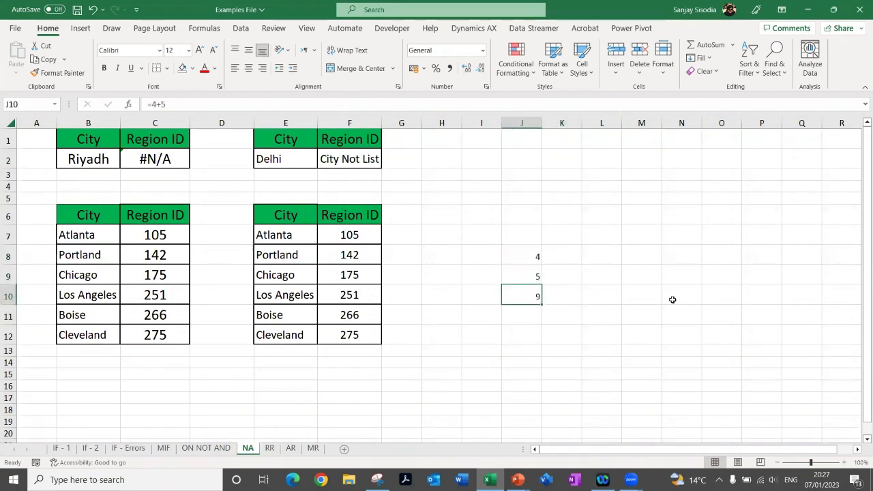
key("Up")
key("Up")
key("Down")
key("Down")
Enter the cell-reference formula =J8+J9 in K10 and check it
key("Right")
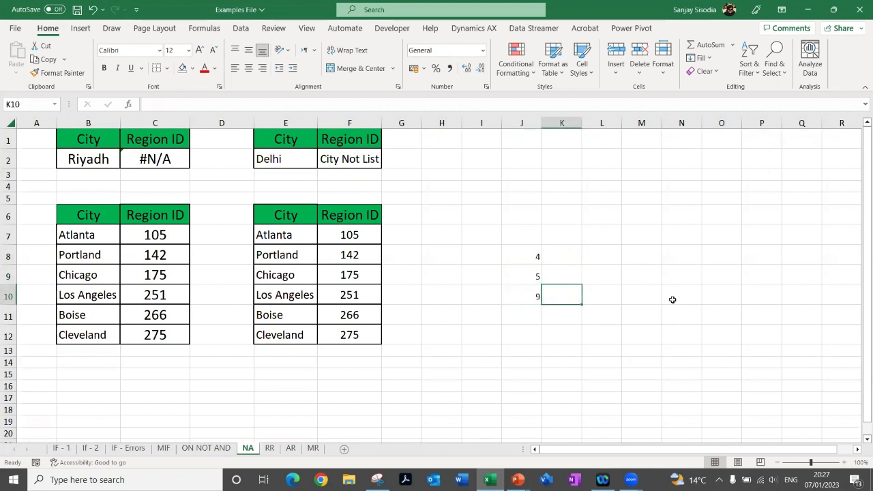
type("=")
key("Up")
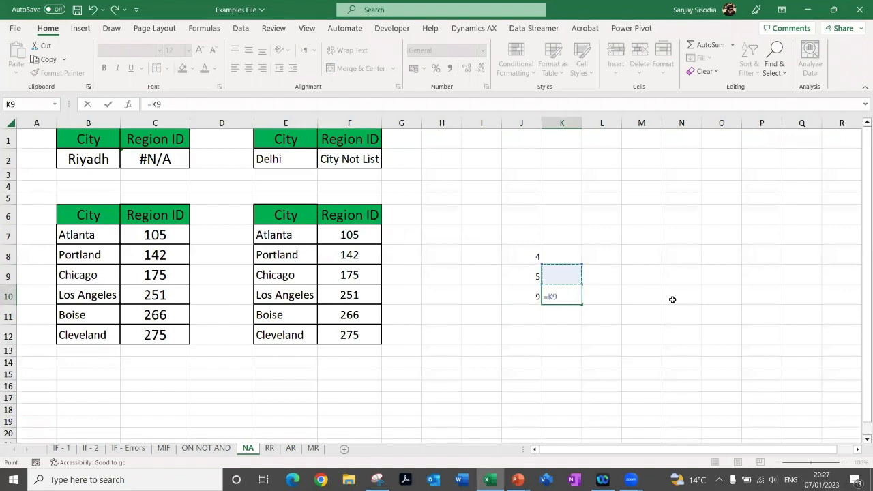
key("Up")
key("Left")
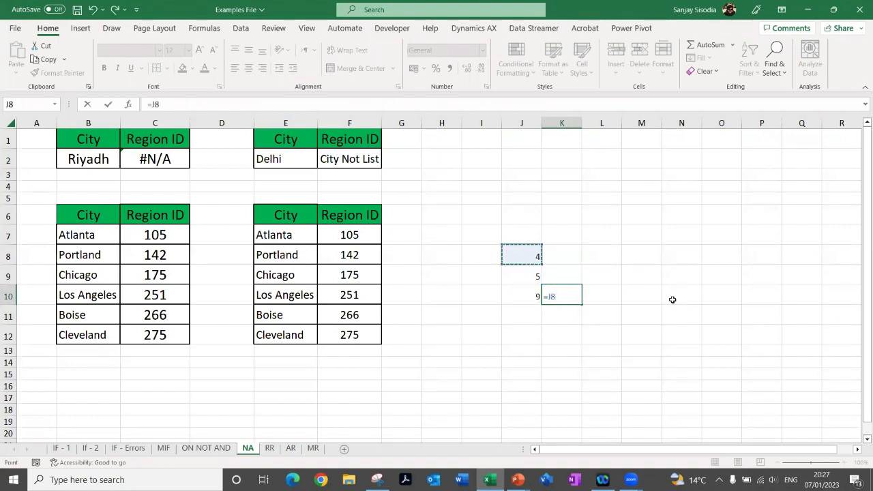
type("+")
key("Up")
key("Left")
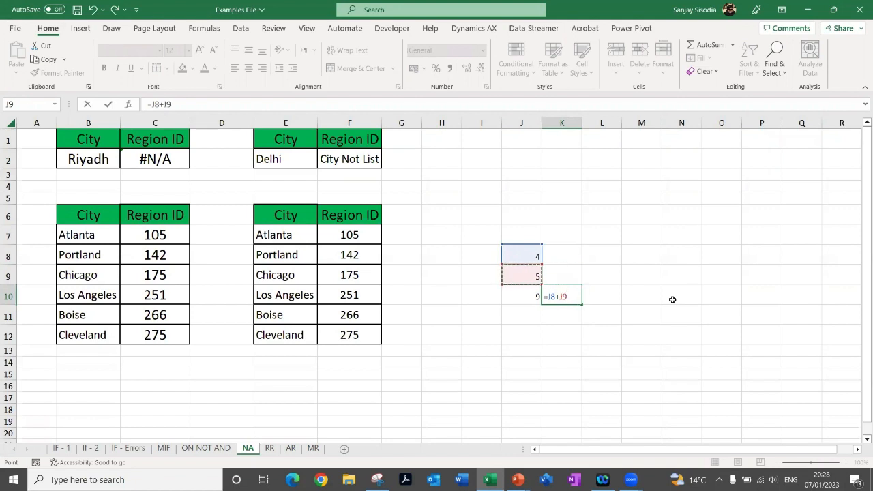
key("Return")
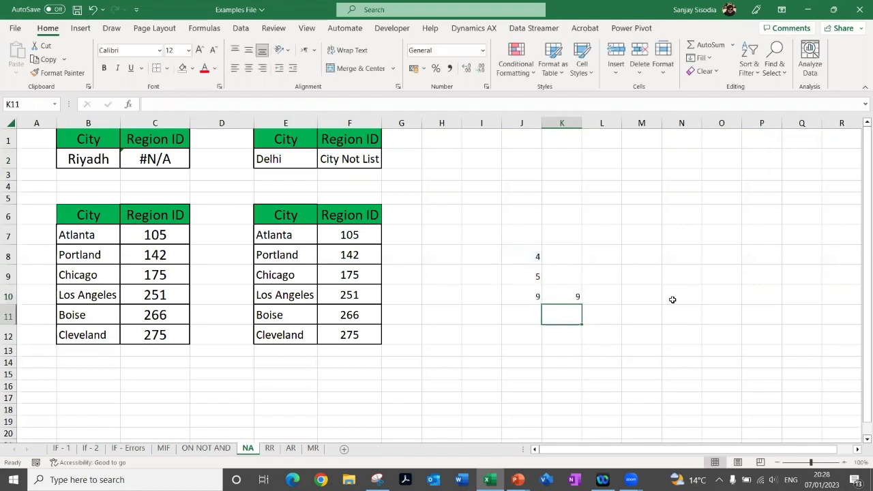
left_click(560, 291)
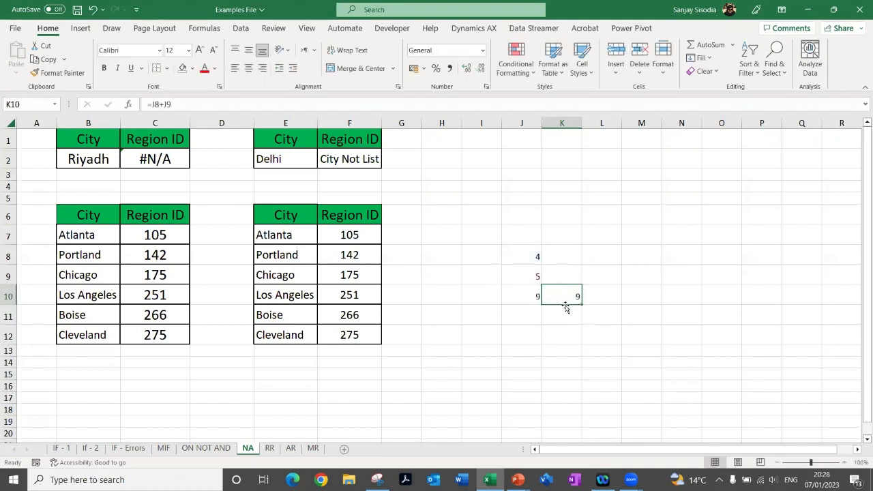
Set J8 to 6 and compare the constant formula in J10 with the reference formula in K10
left_click(525, 259)
type("6")
key("Return")
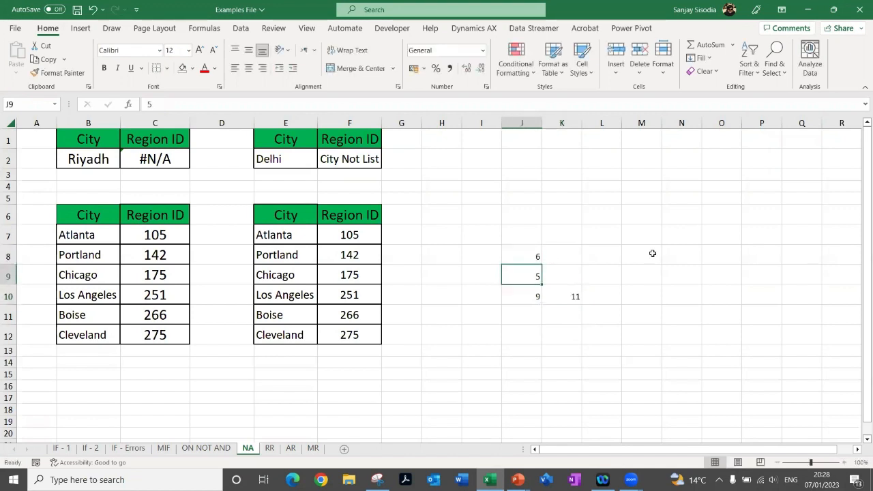
left_click(524, 296)
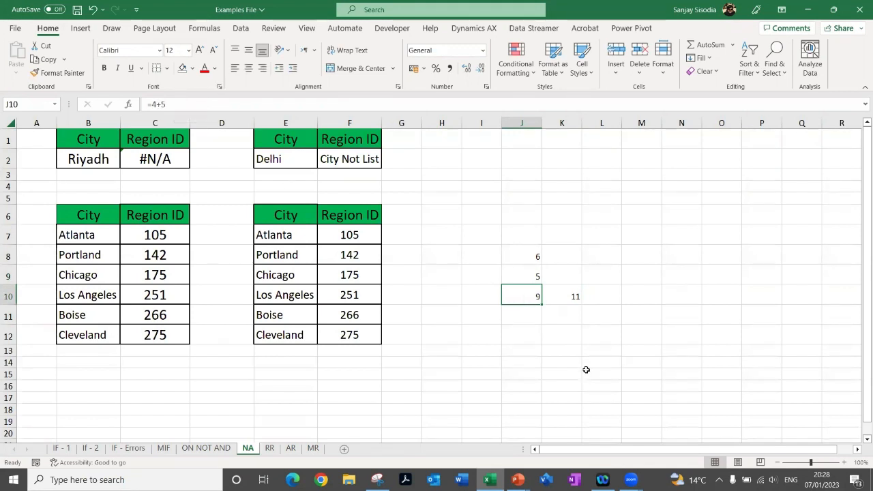
left_click(559, 296)
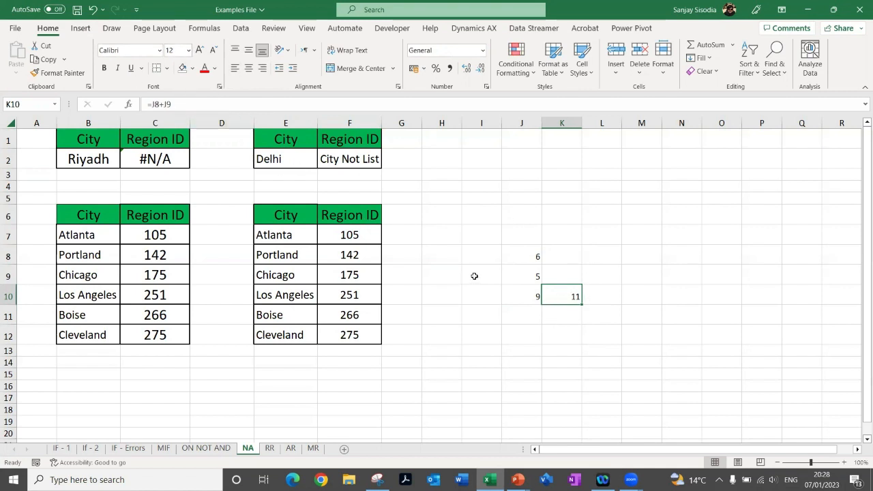
Clear the test values and formulas from J8:K11
left_click(514, 253)
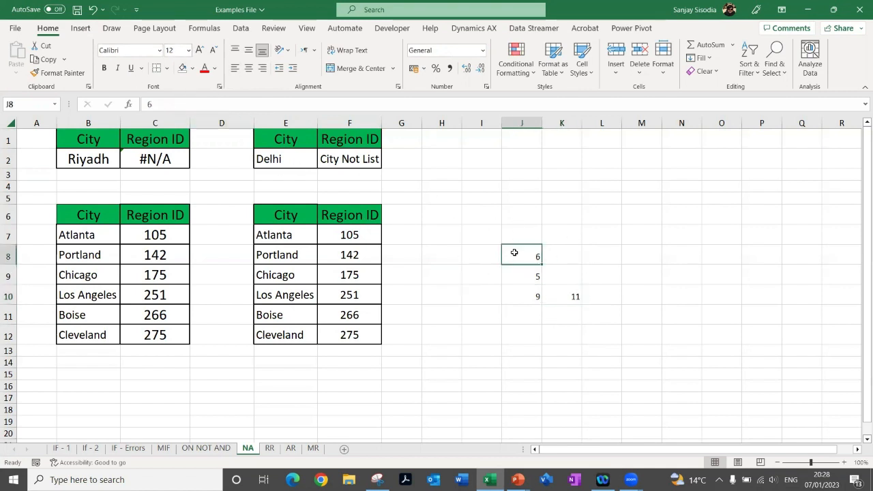
left_click_drag(514, 253, 577, 308)
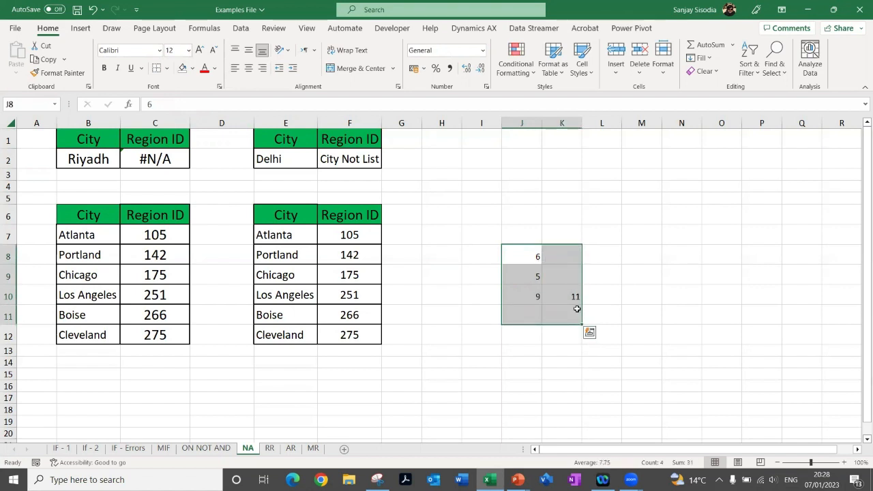
key("Delete")
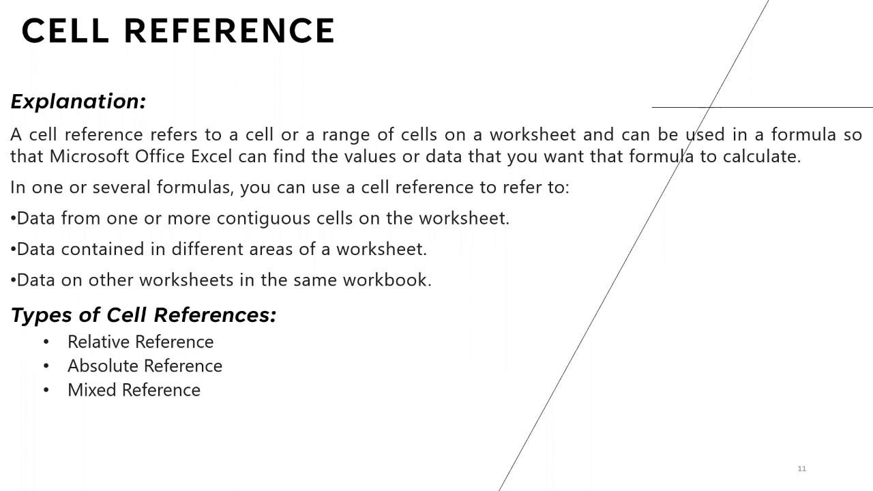
Go through the Cell Reference slide in the PowerPoint slide show and advance through slide 12
key("Right")
key("Right")
key("Right")
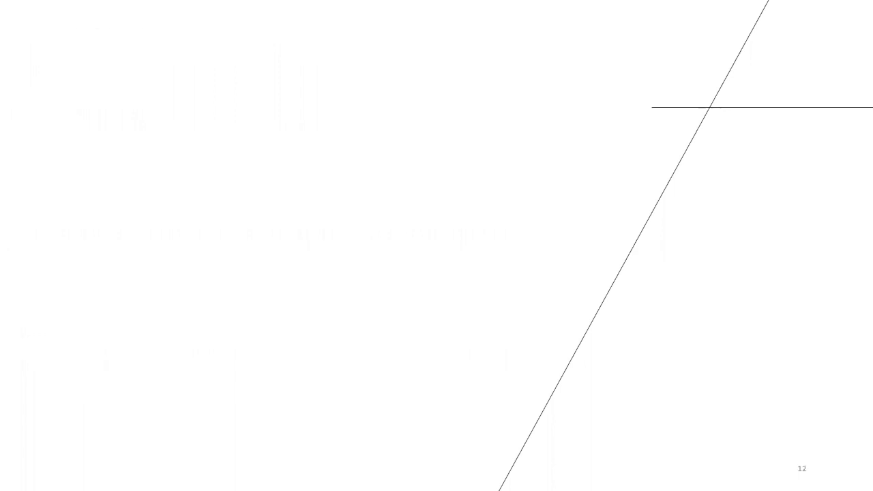
key("Right")
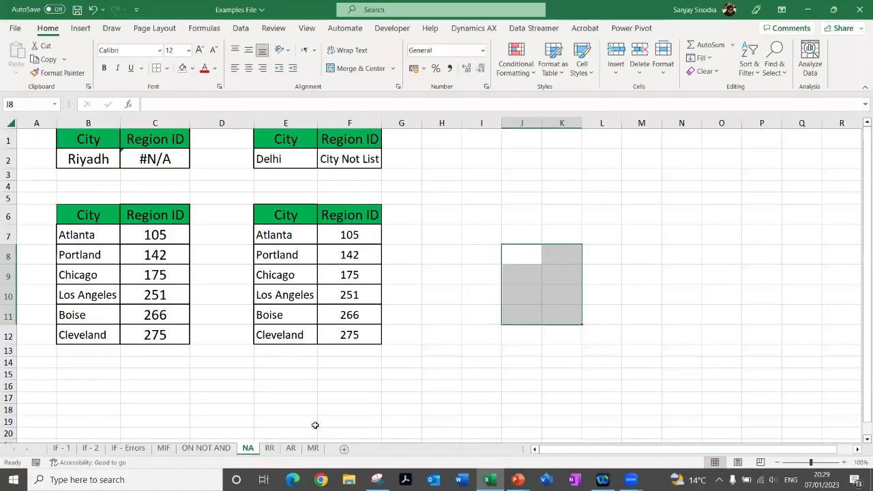
Open the RR sheet in Excel and clear the Amount values in E2:E8
left_click(266, 448)
left_click(368, 293)
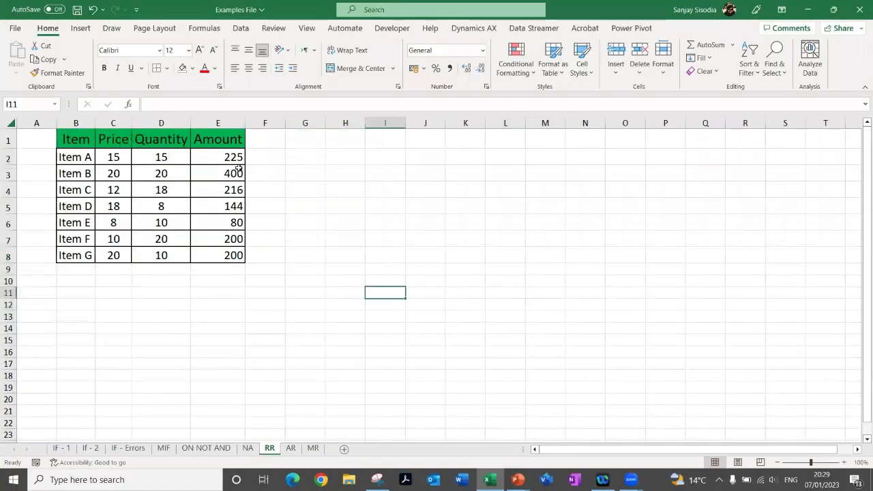
left_click_drag(222, 154, 221, 259)
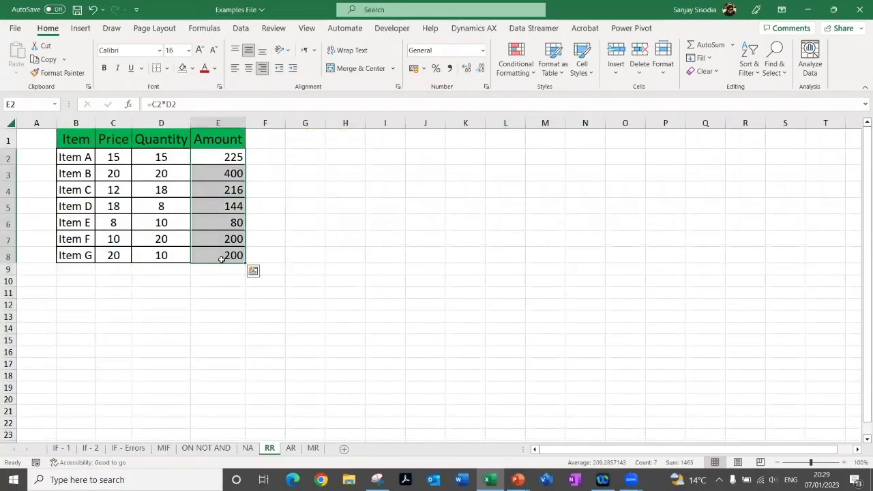
key("Delete")
Review the entries in the Item, Price and Quantity columns of the table
left_click(141, 188)
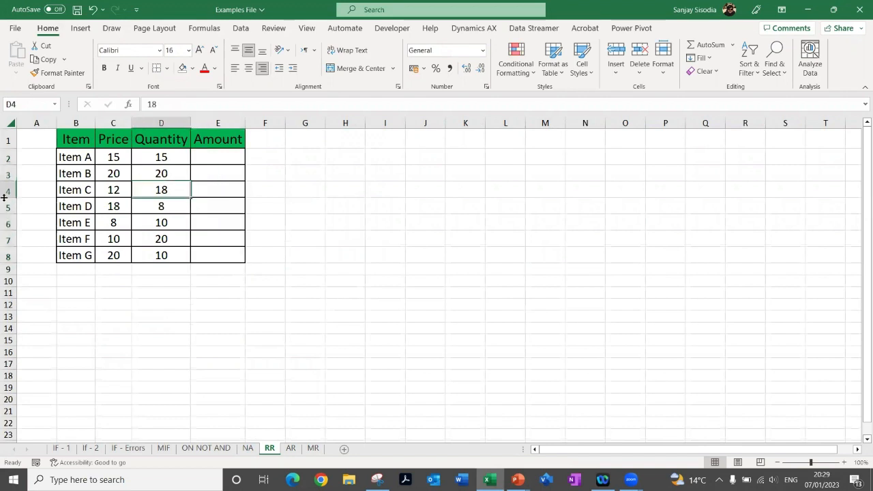
left_click(72, 162)
left_click(74, 176)
left_click(79, 225)
left_click(114, 159)
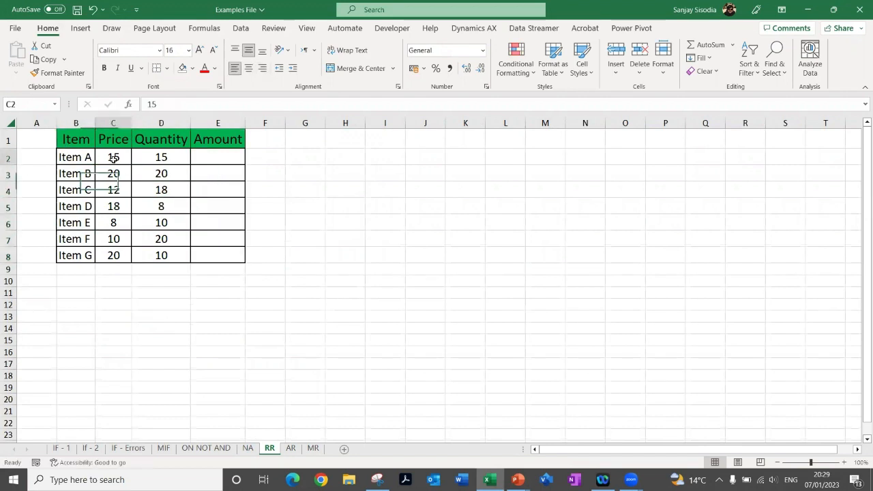
left_click(114, 205)
left_click(113, 223)
left_click(113, 253)
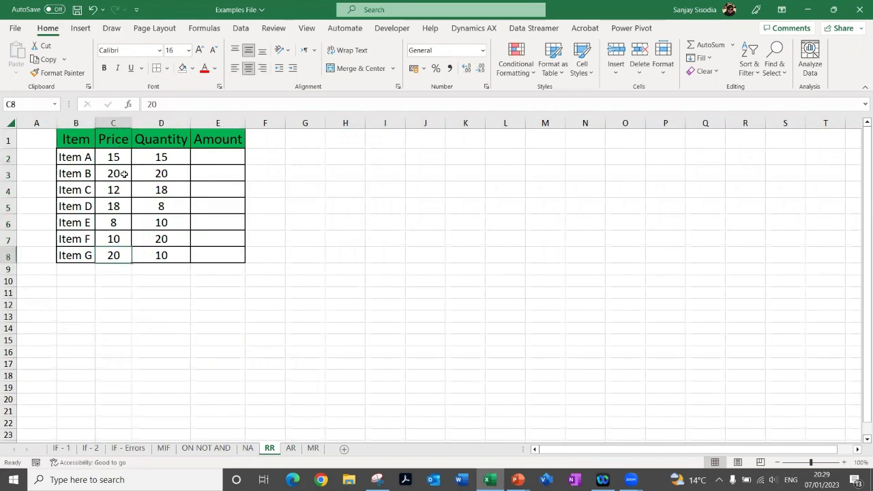
left_click(164, 155)
left_click(161, 206)
left_click(176, 262)
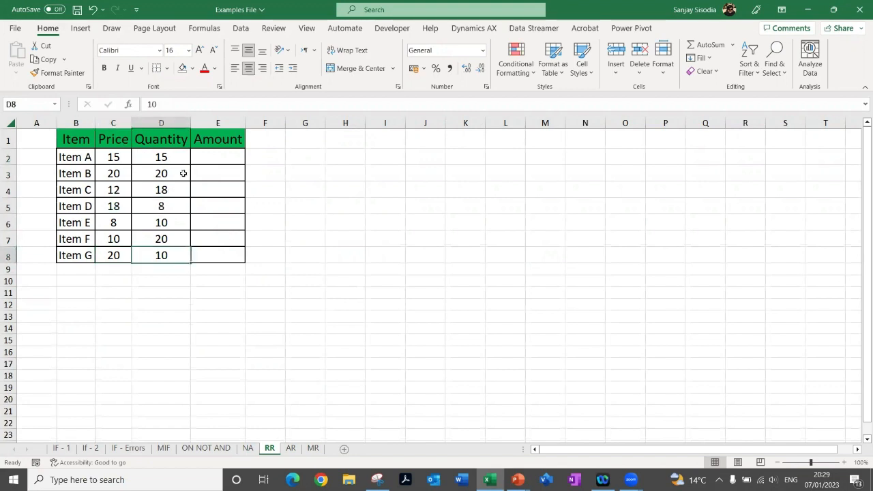
Calculate Item A's amount in E2 with the relative-reference formula =C2*D2
left_click(210, 160)
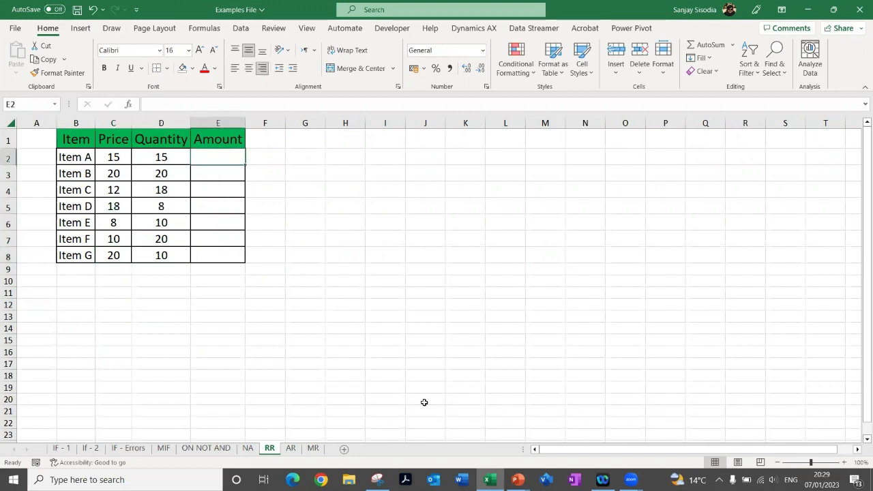
type("=")
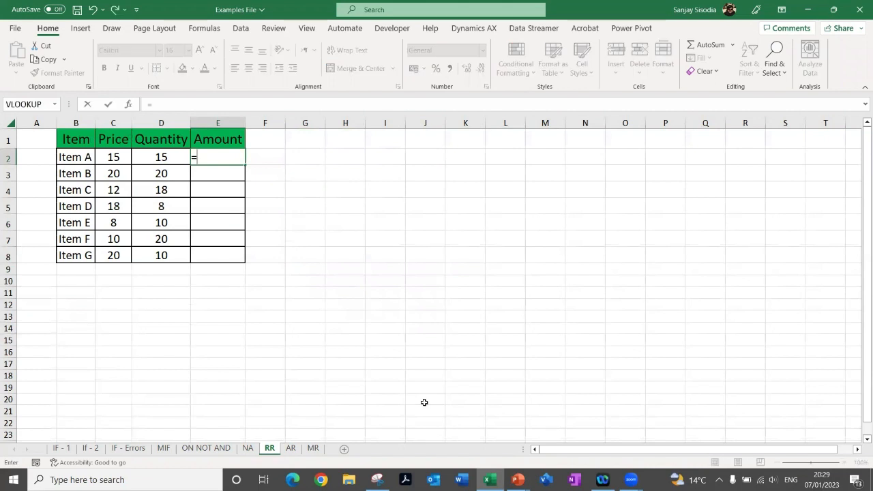
key("Left")
key("Left")
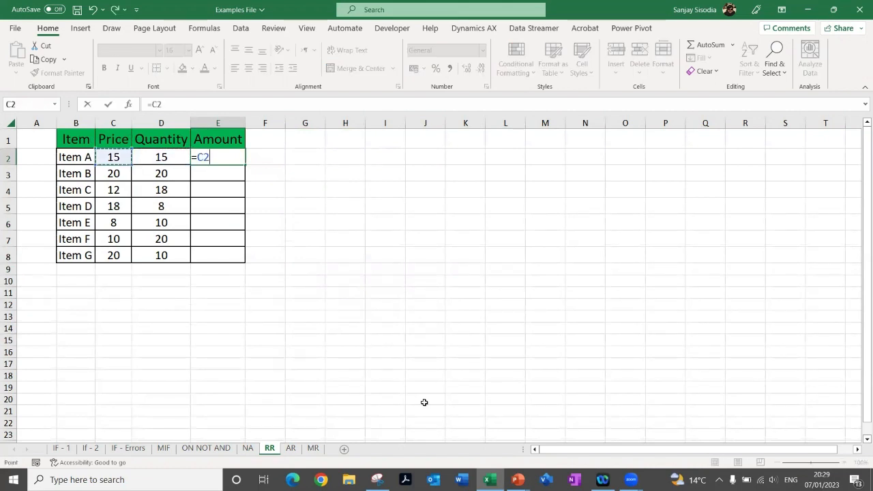
type("*")
key("Left")
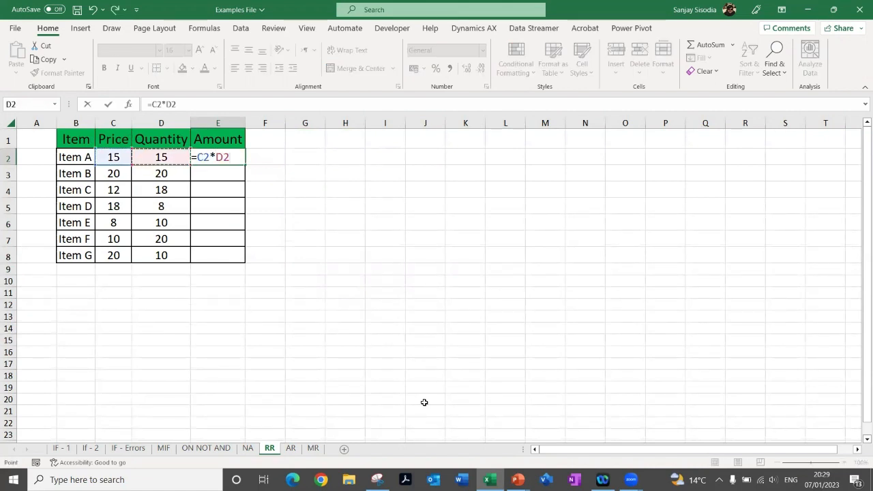
key("Return")
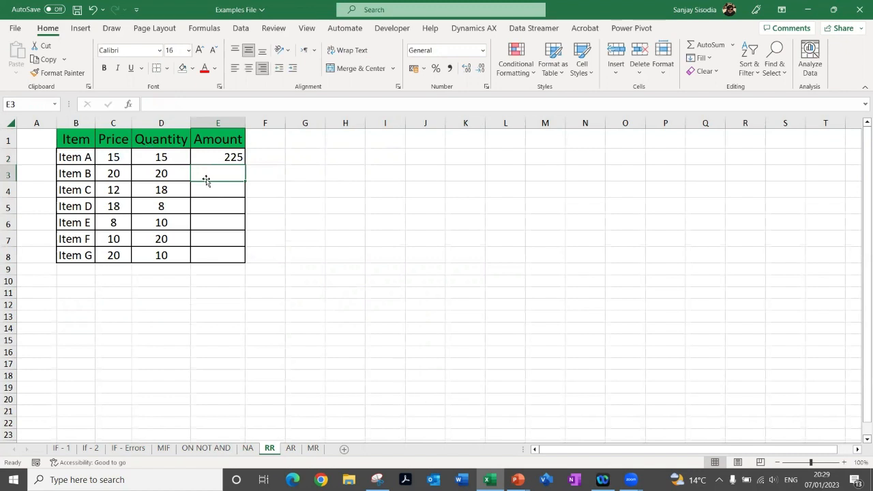
Copy the amount formula from E2 into E3:E8 for the remaining items and inspect the formula in E2
left_click(214, 157)
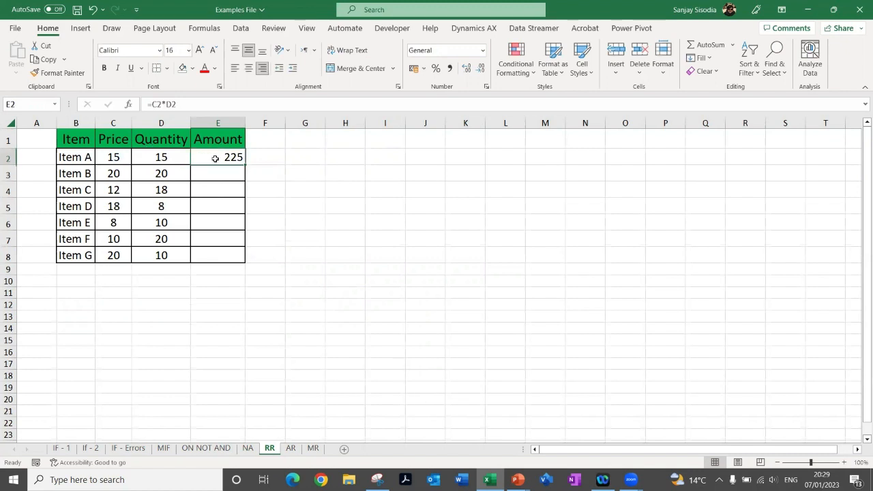
key("ctrl+c")
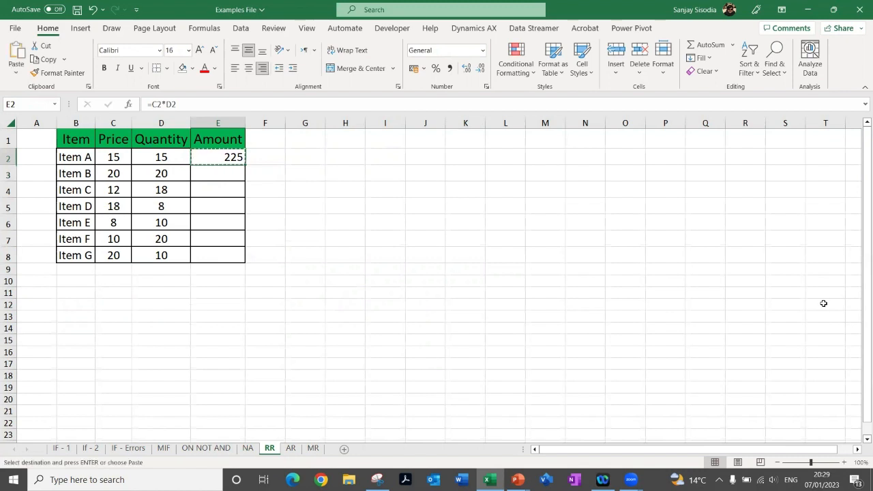
key("Down")
key("shift+Down")
key("shift+Down")
key("shift+Down")
key("shift+Down")
key("shift+Down")
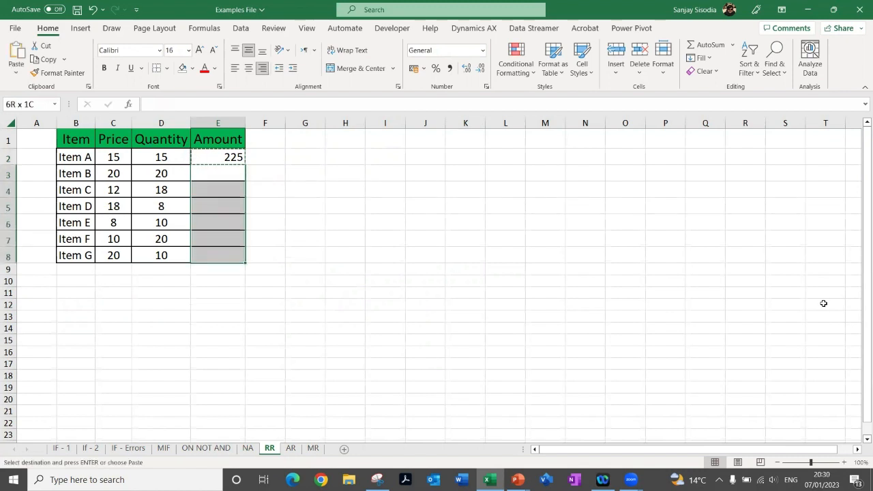
key("ctrl+v")
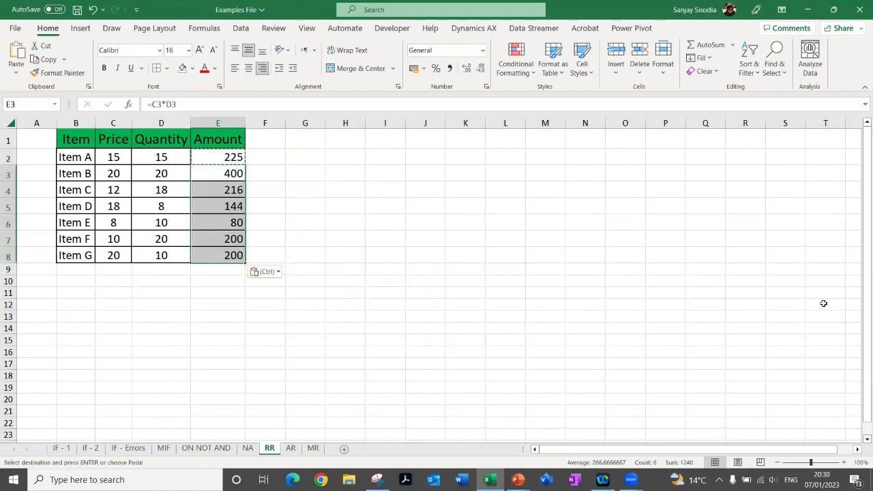
left_click(300, 193)
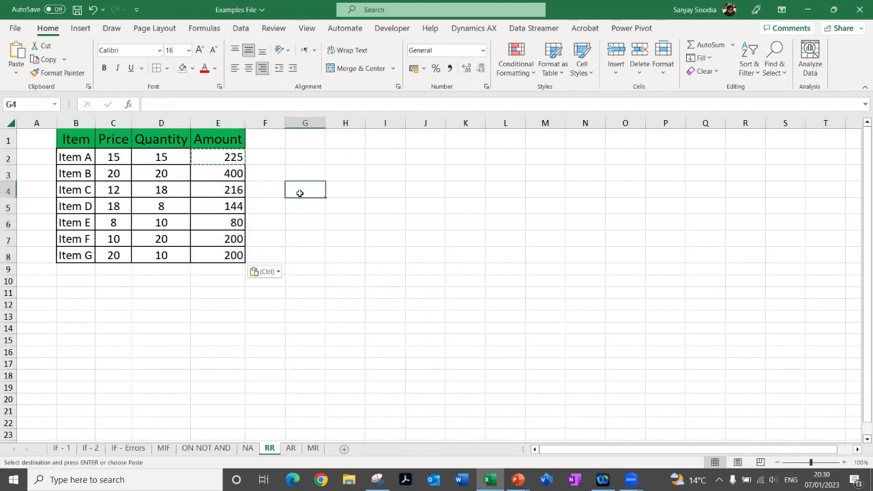
left_click(206, 156)
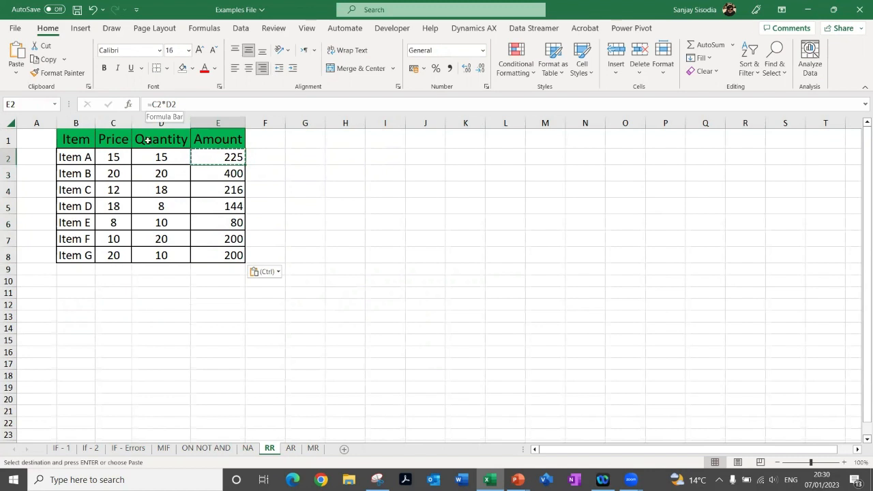
Inspect the copied formulas down the Amount column and compare their row references with the original in E2
left_click(207, 176)
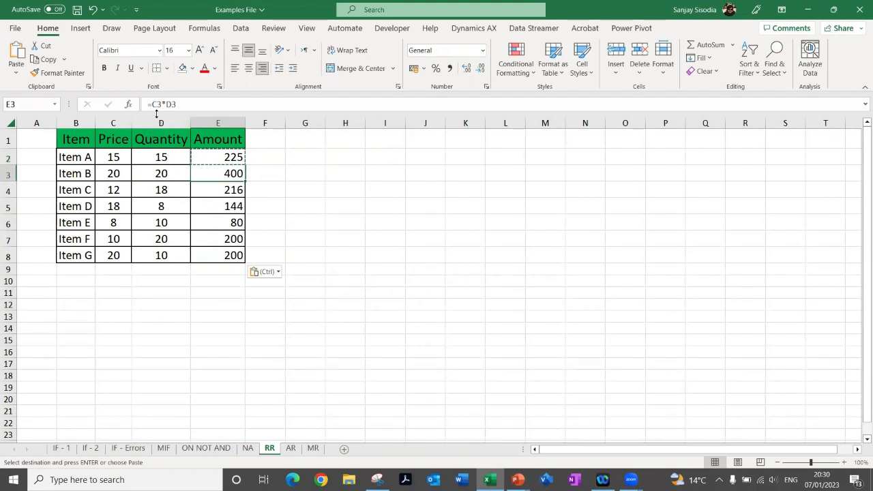
left_click(211, 206)
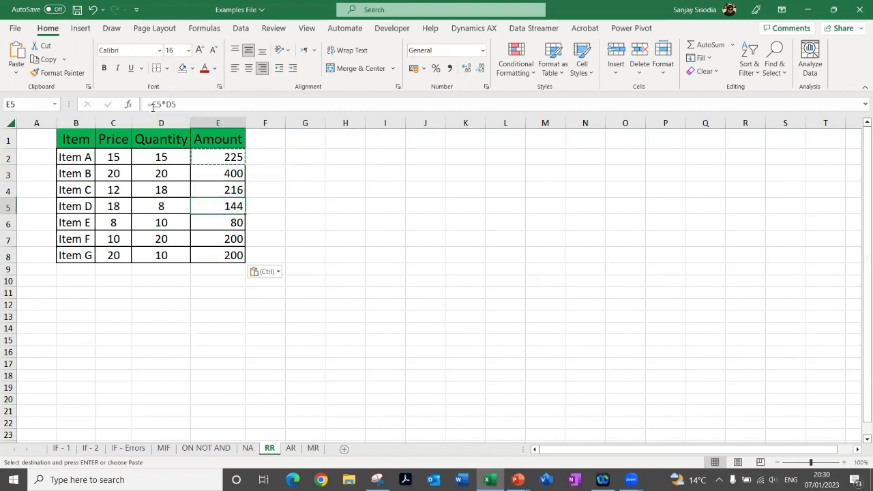
left_click(209, 218)
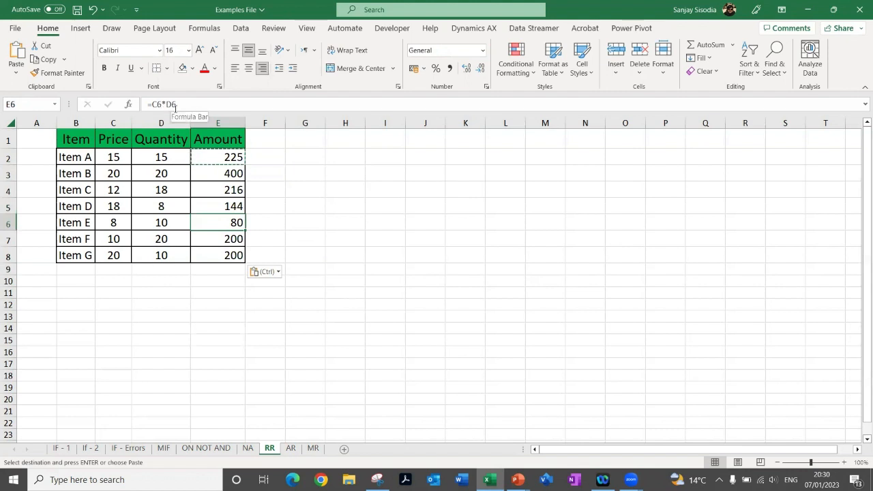
left_click(209, 155)
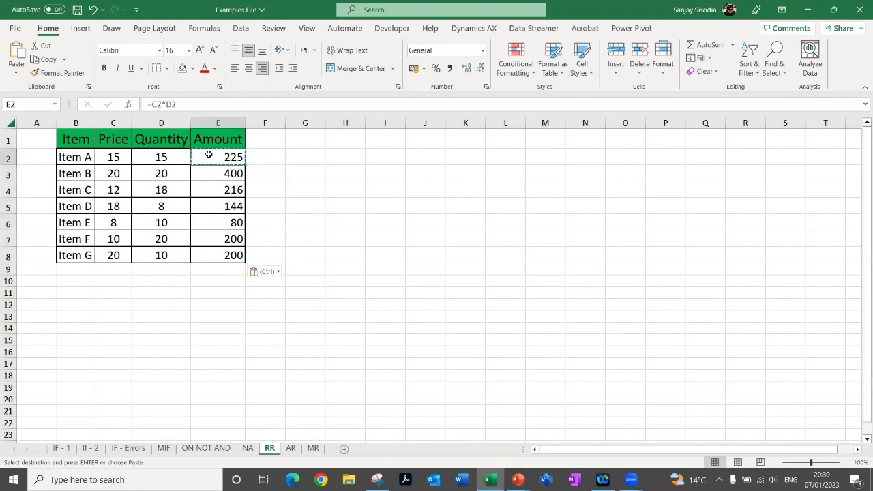
left_click(203, 189)
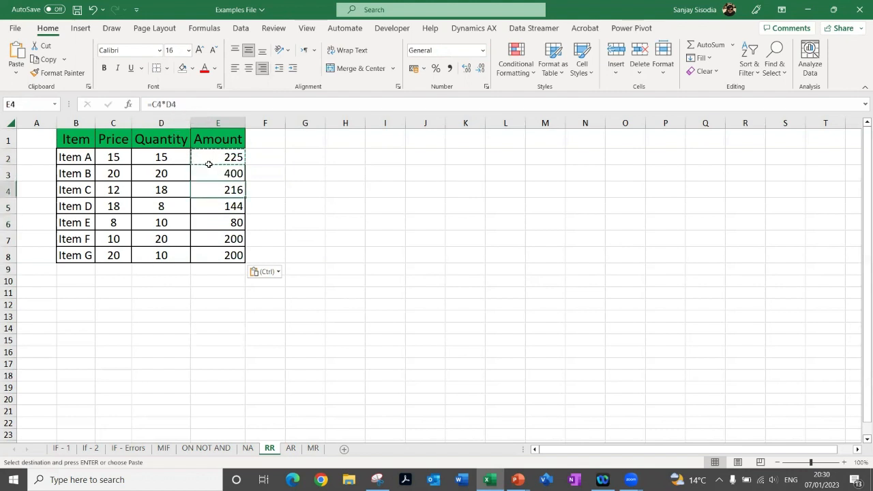
left_click(209, 205)
left_click(211, 219)
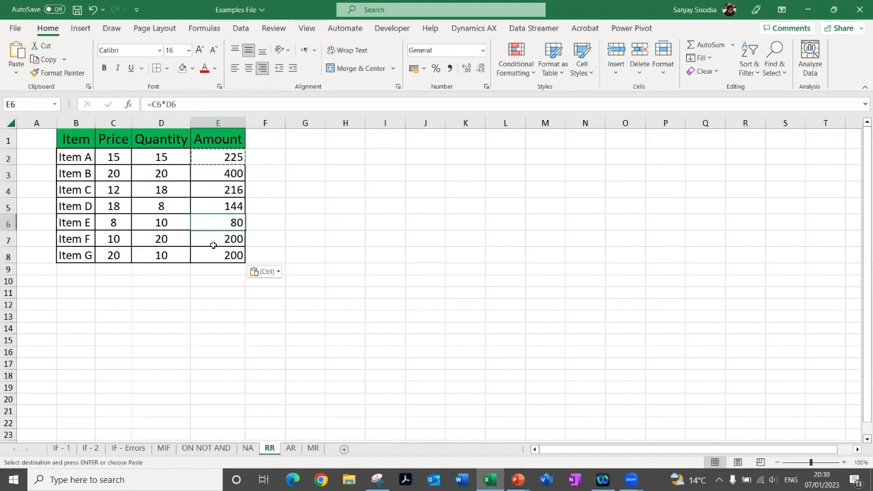
left_click(212, 242)
left_click(209, 252)
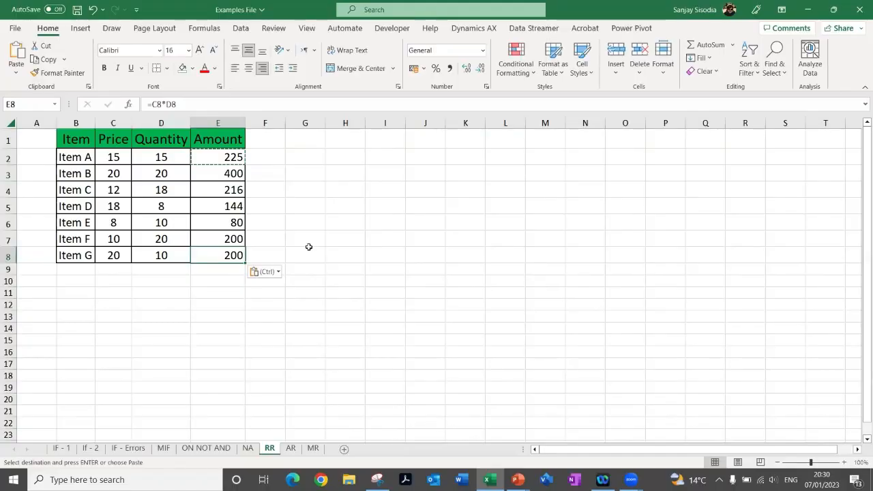
left_click(226, 153)
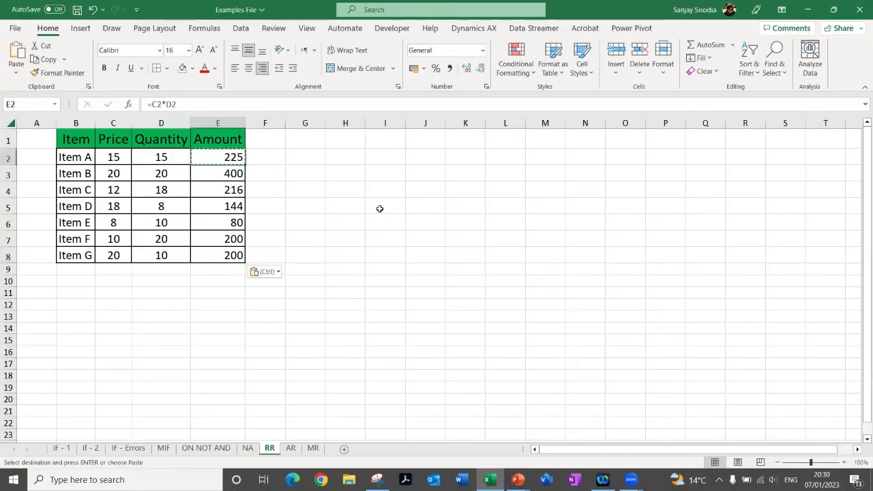
View the Absolute Reference explanation in the PowerPoint slide show and return to the Excel workbook
key("alt+Tab")
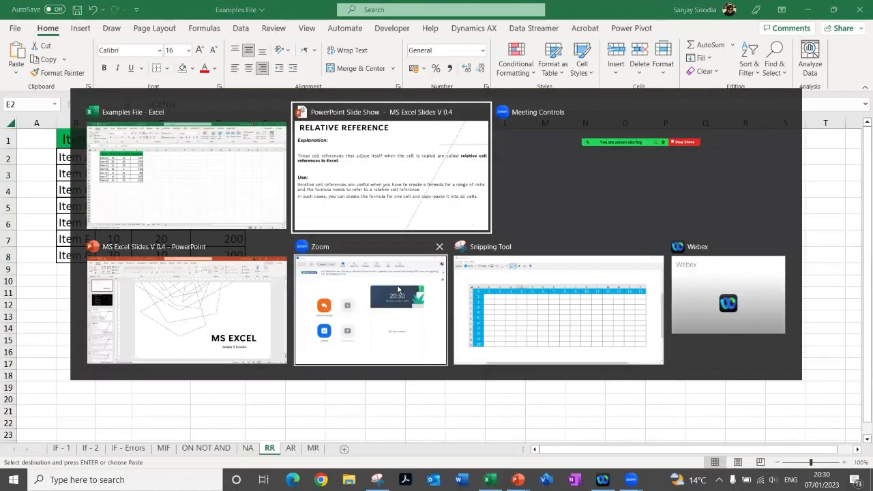
left_click(398, 286)
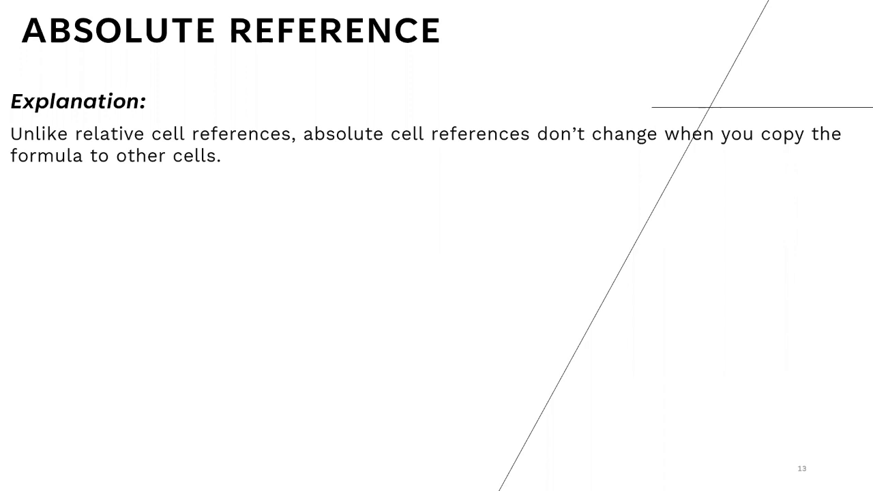
key("alt+Tab")
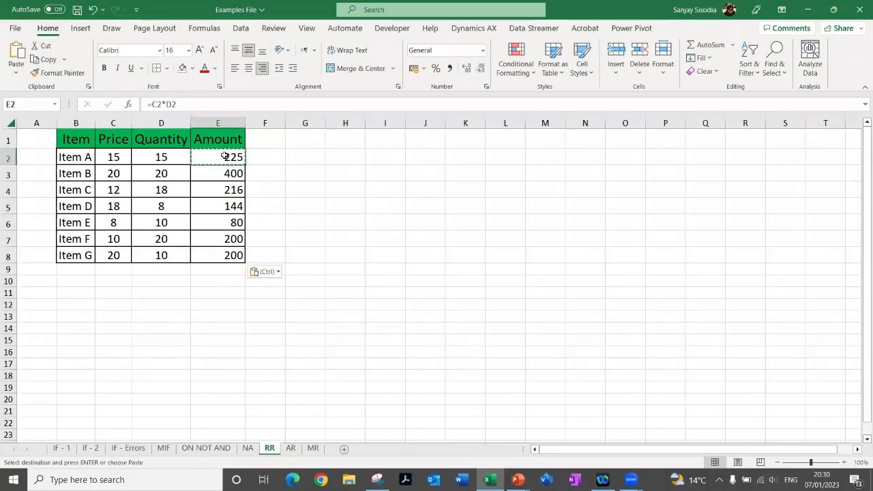
Paste the copied E2 amount formula into I2 and inspect the cells it references
key("Right")
key("Right")
key("Right")
key("Right")
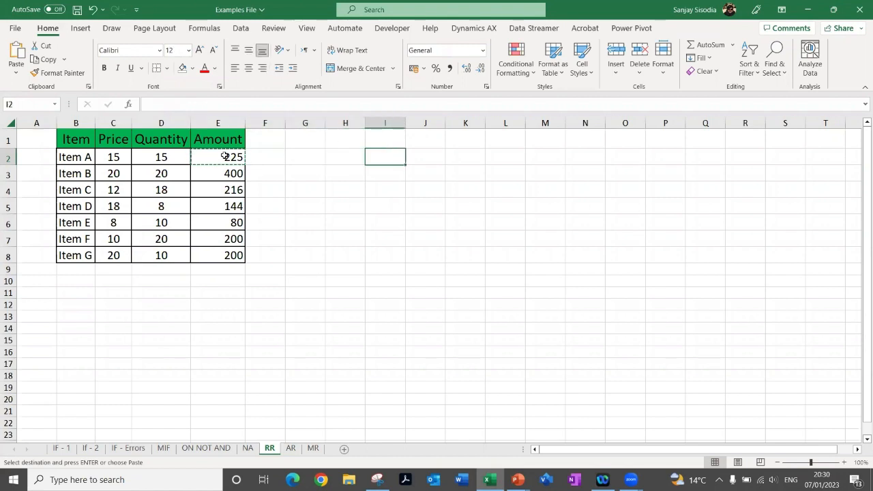
type("=G2*H2")
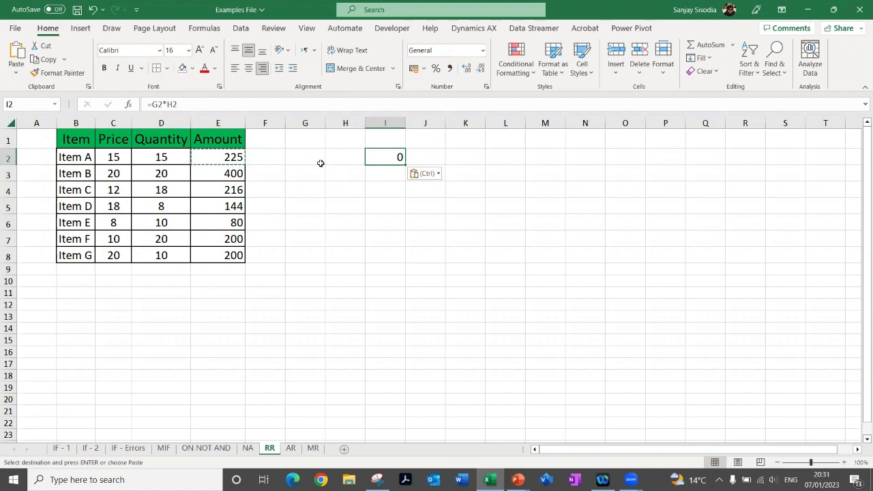
key("F2")
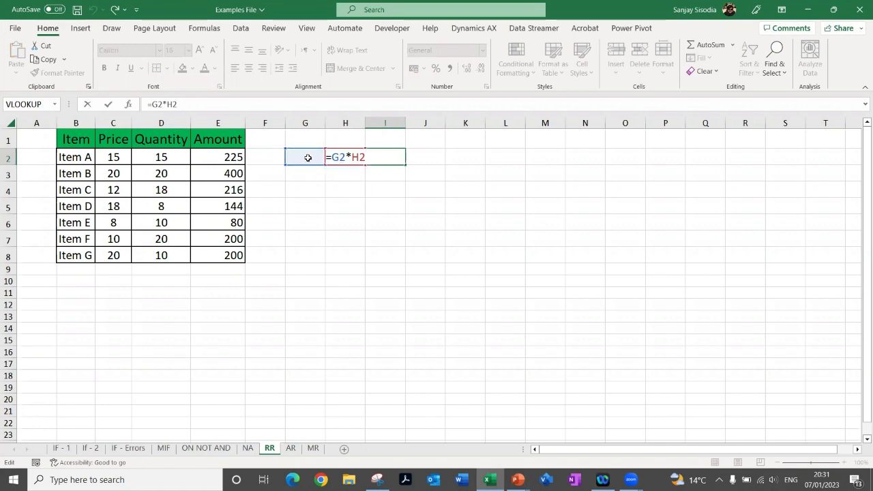
left_click(372, 189)
left_click(393, 159)
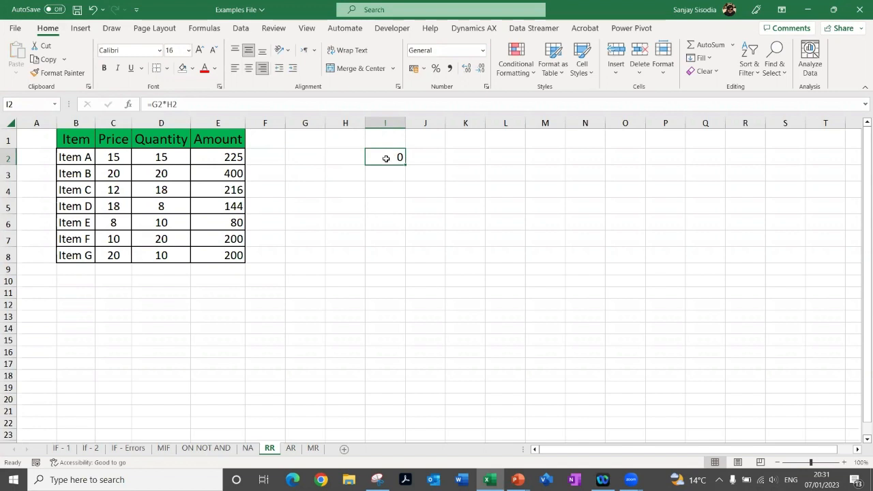
Copy the formula from I2 into N8 and check which two neighbouring cells it references
key("ctrl+c")
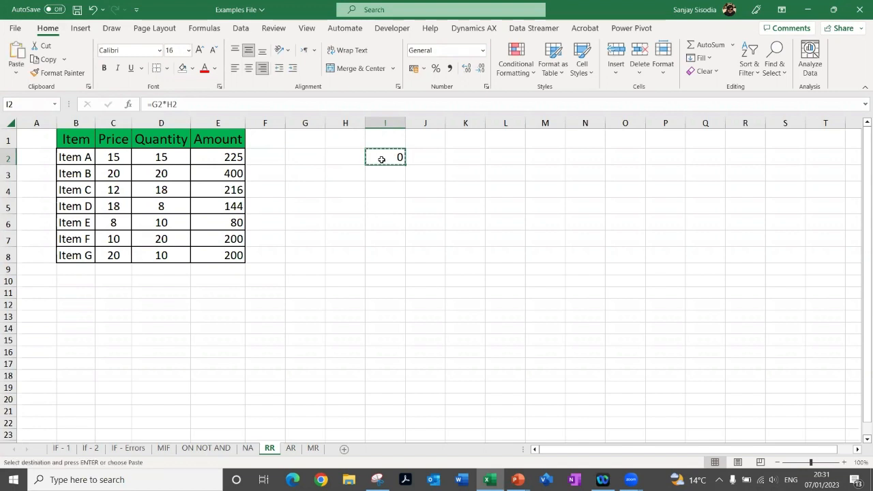
left_click(597, 253)
key("ctrl+v")
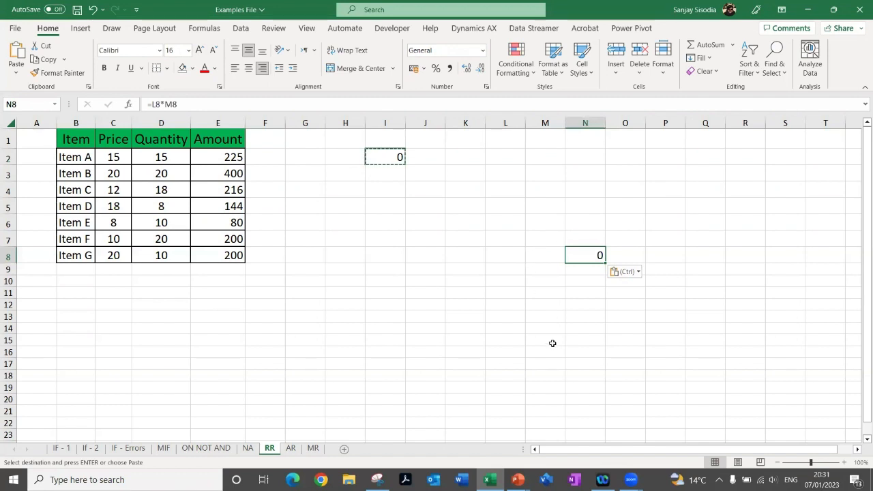
key("F2")
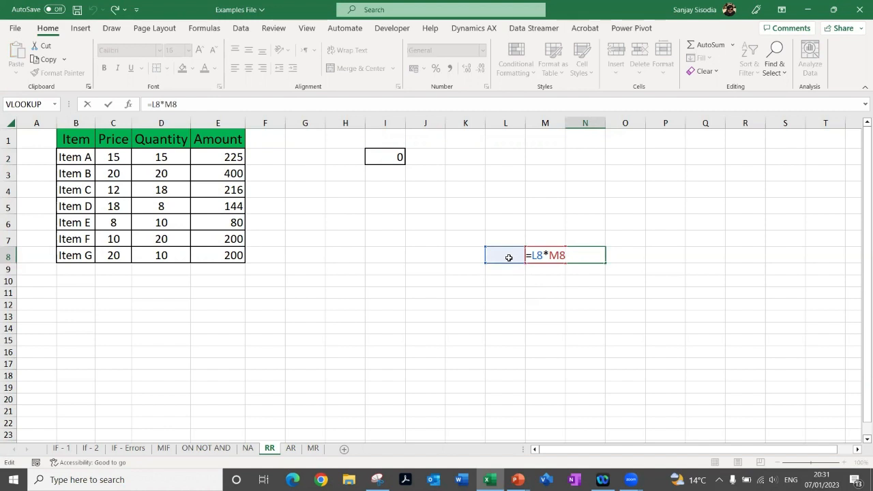
key("ctrl+Return")
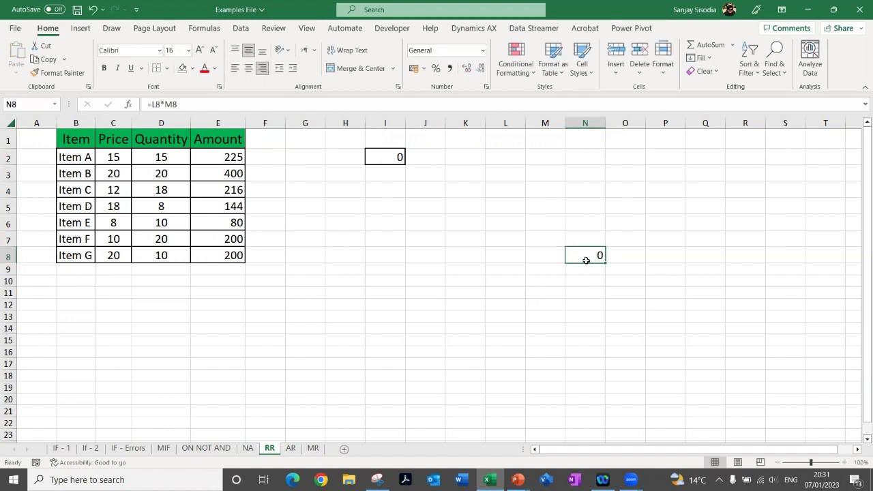
left_click_drag(512, 254, 539, 253)
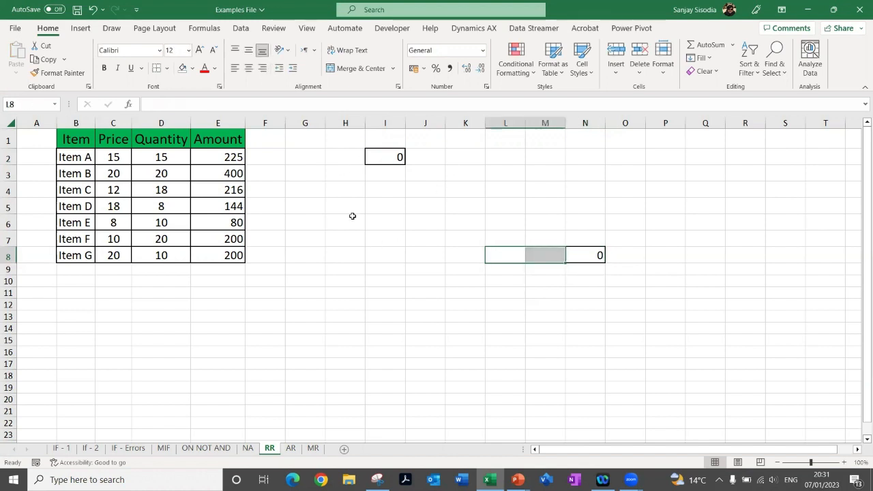
Switch to the PowerPoint slide show and reveal the Use text on the Absolute Reference slide
left_click(354, 190)
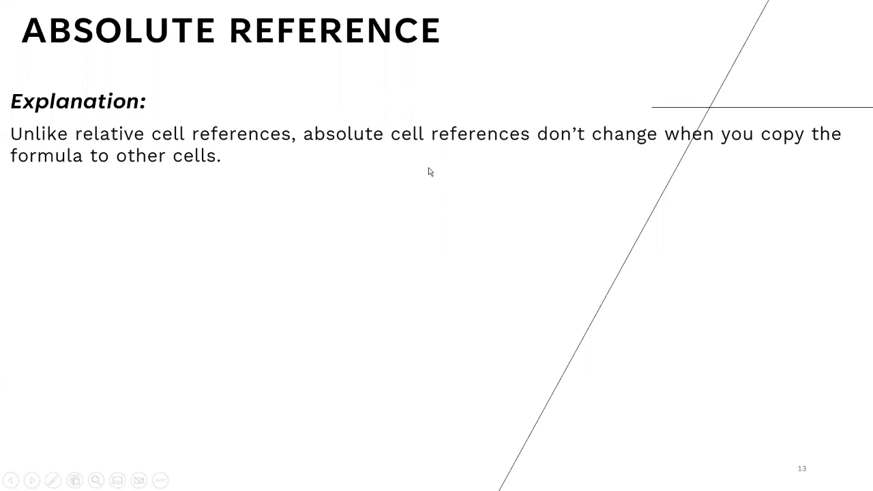
left_click(341, 193)
left_click(342, 193)
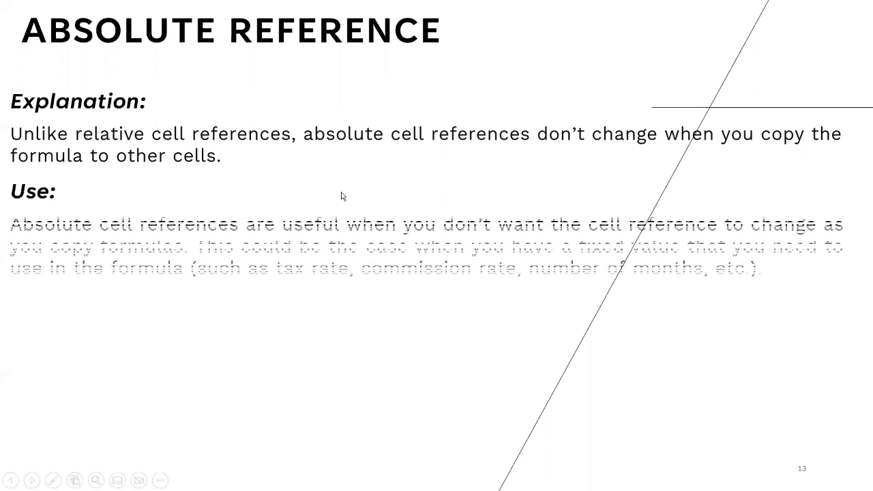
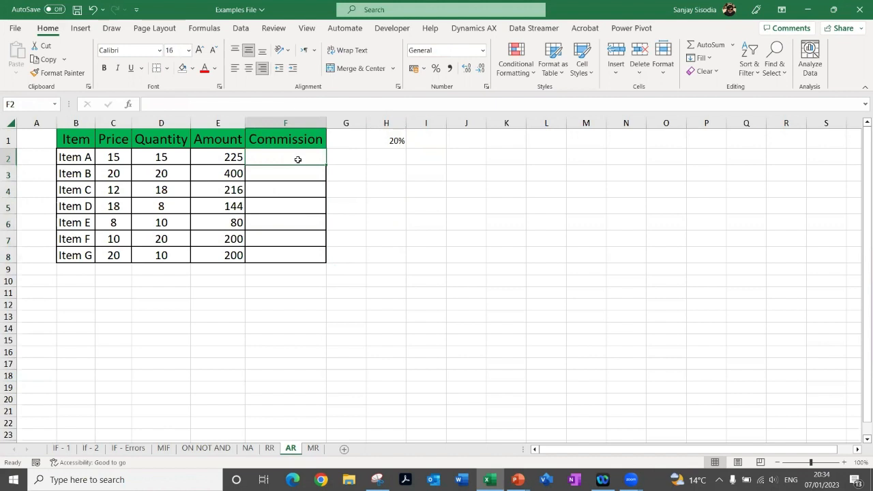
Enter the commission formula =E2*$H$1 for Item A in F2, with the rate cell as an absolute reference
key("Up")
key("Down")
type("=")
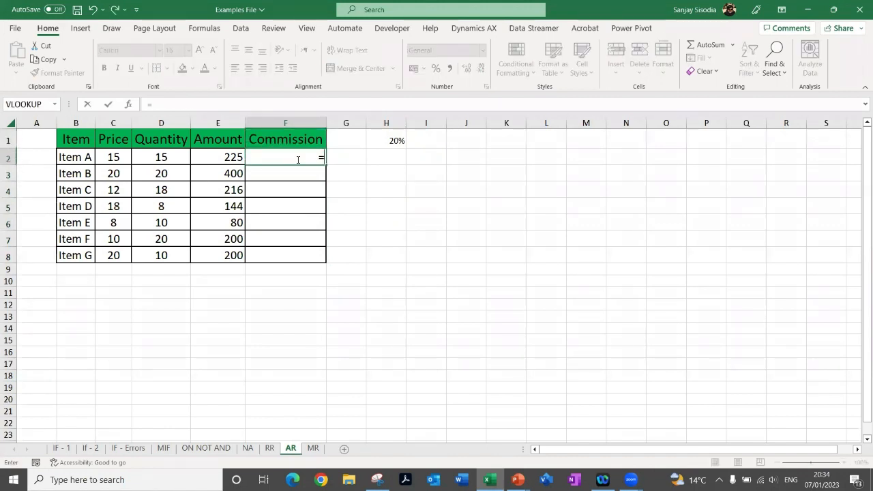
key("Left")
type("*")
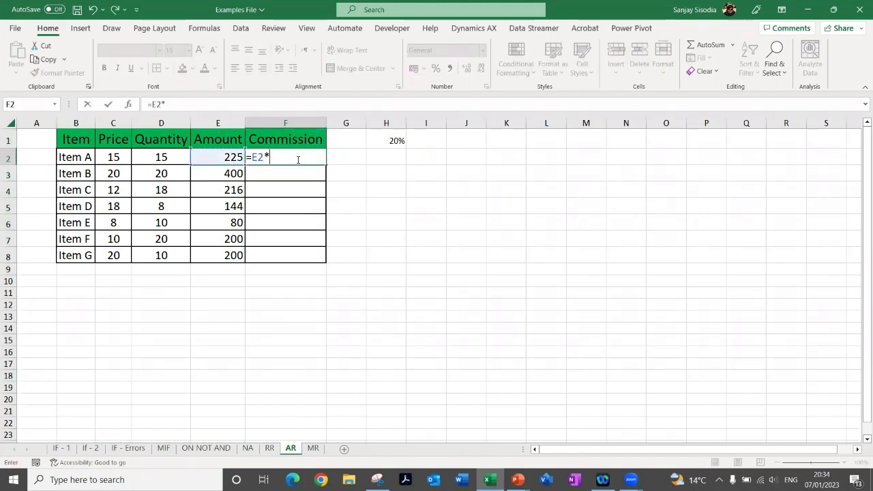
left_click(396, 139)
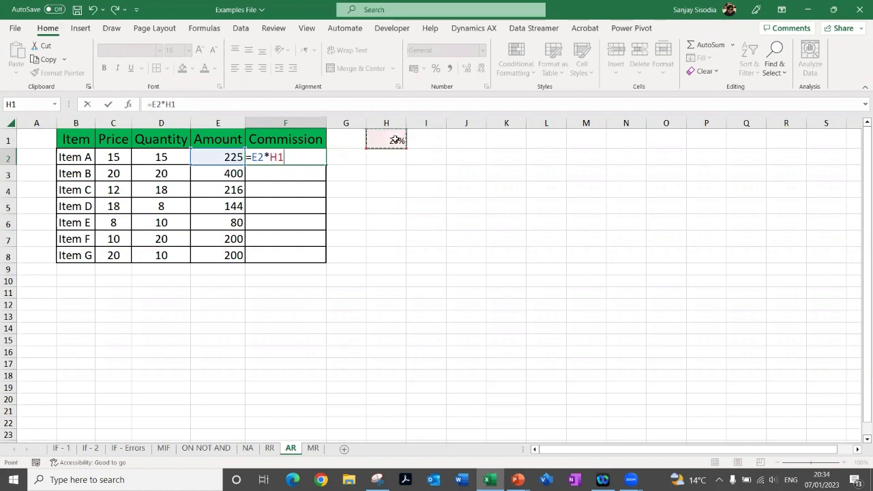
key("Return")
Fill the F2 commission formula down to F3, compare the two formulas, and continue the fill to F8
left_click(300, 159)
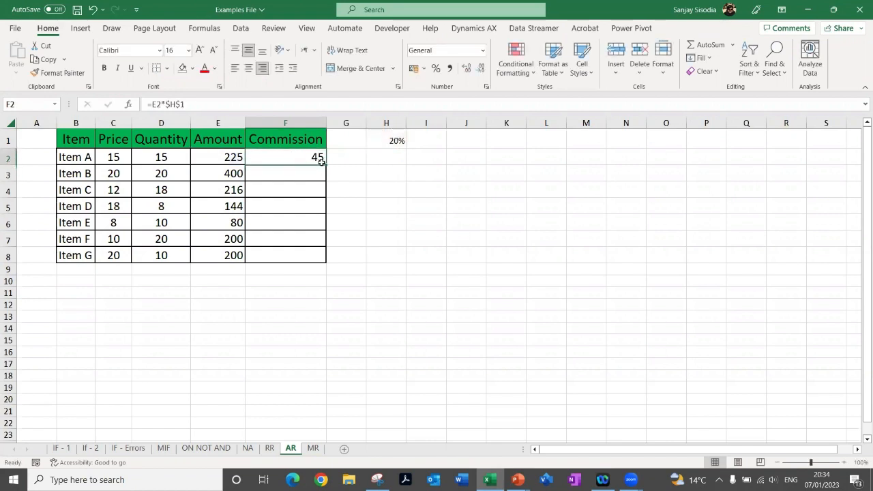
left_click_drag(326, 165, 322, 186)
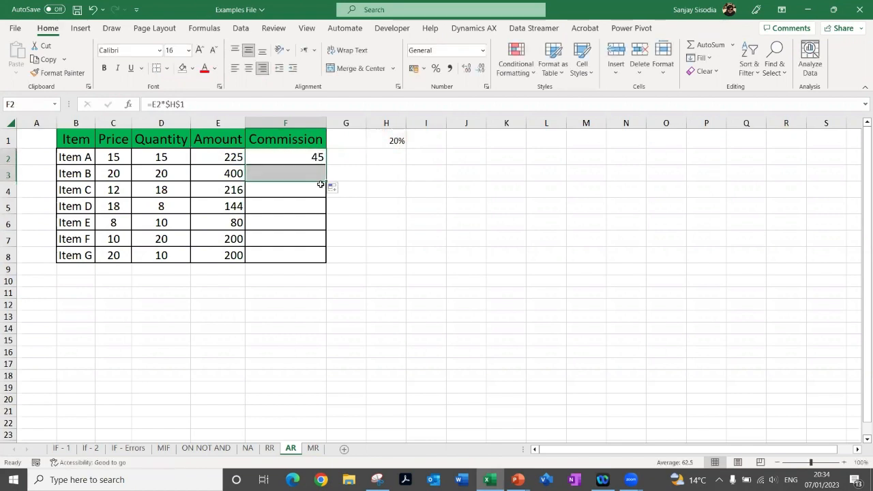
left_click(292, 175)
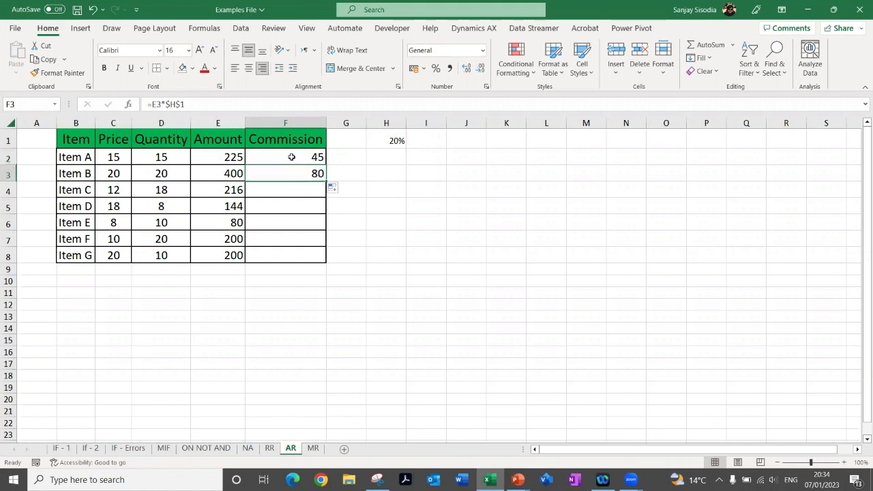
left_click(291, 157)
left_click(301, 173)
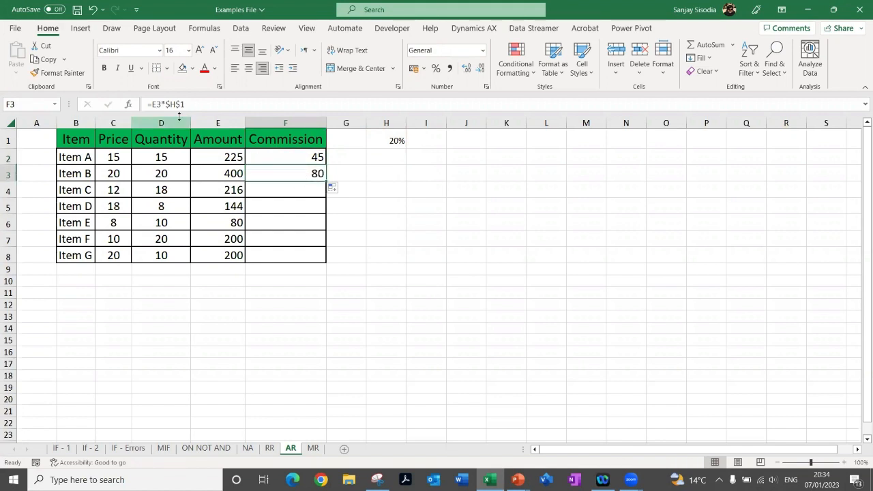
left_click_drag(324, 180, 320, 258)
Copy the commission formula from F4 and paste it into the empty cells L4, O6 and Q3
left_click(304, 193)
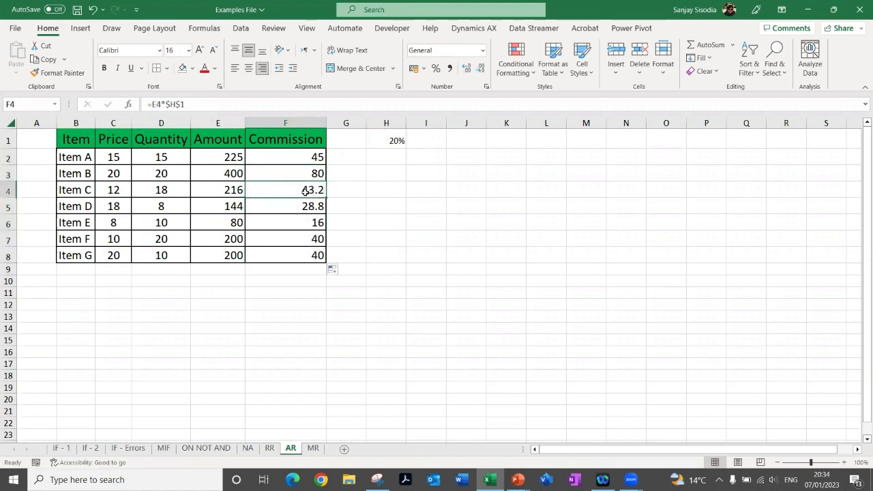
key("ctrl+c")
left_click(538, 187)
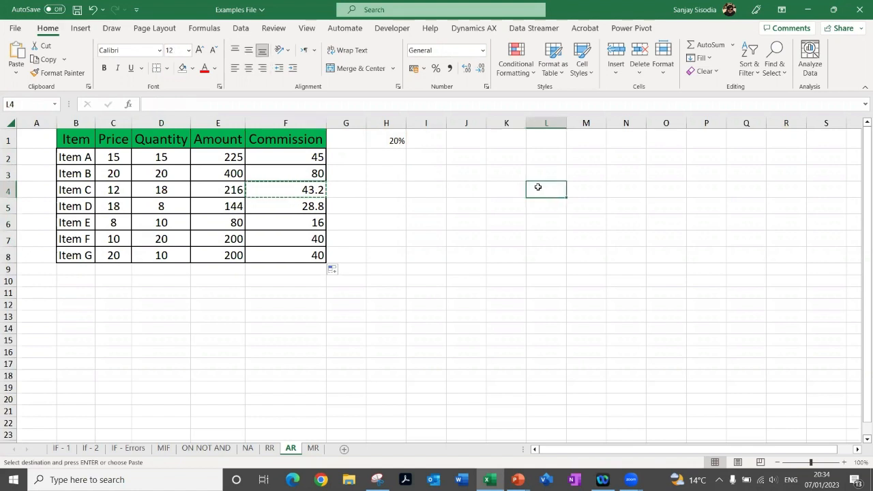
key("ctrl+v")
left_click(682, 222)
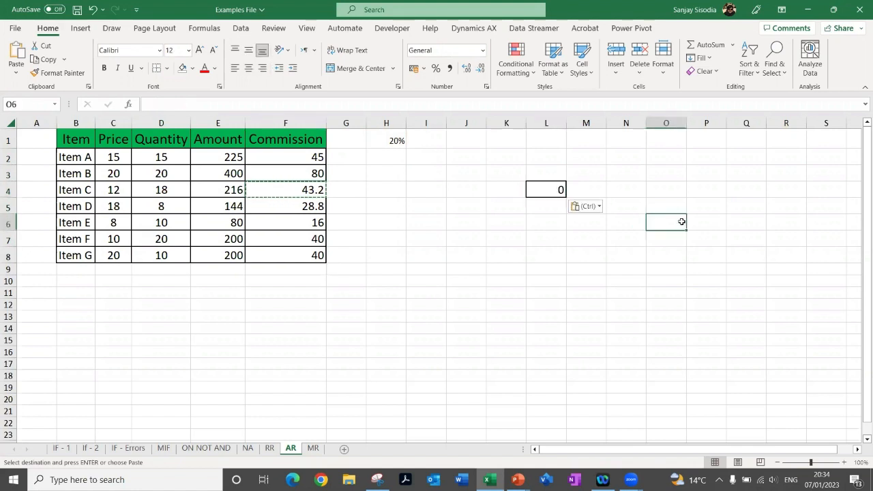
key("ctrl+v")
left_click_drag(740, 177, 738, 182)
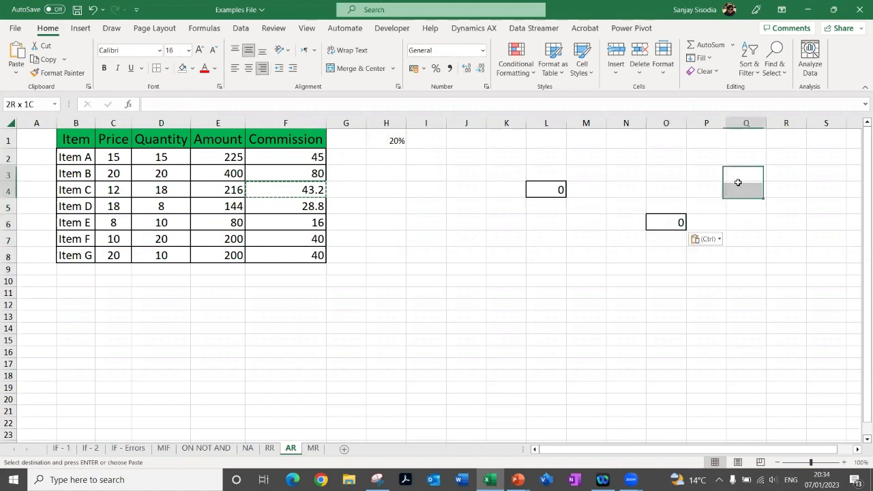
left_click(736, 175)
key("ctrl+v")
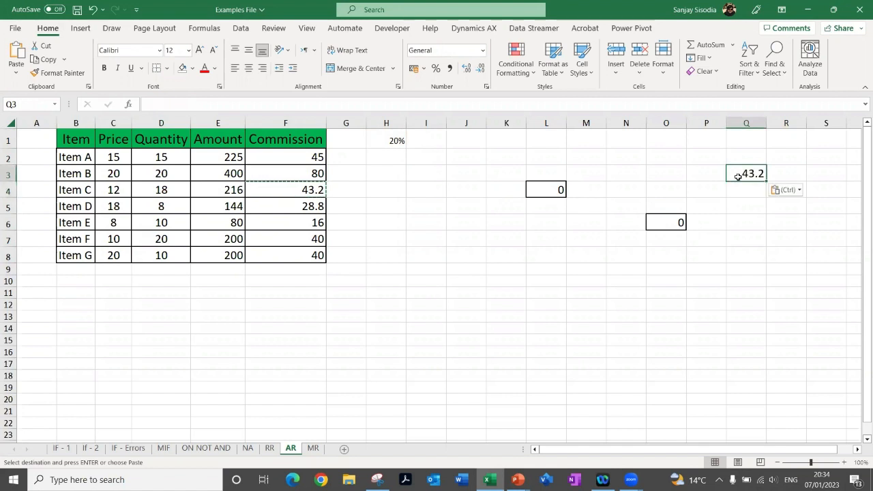
Inspect which cells the pasted formulas in L4, O6 and Q3 reference
left_click(539, 191)
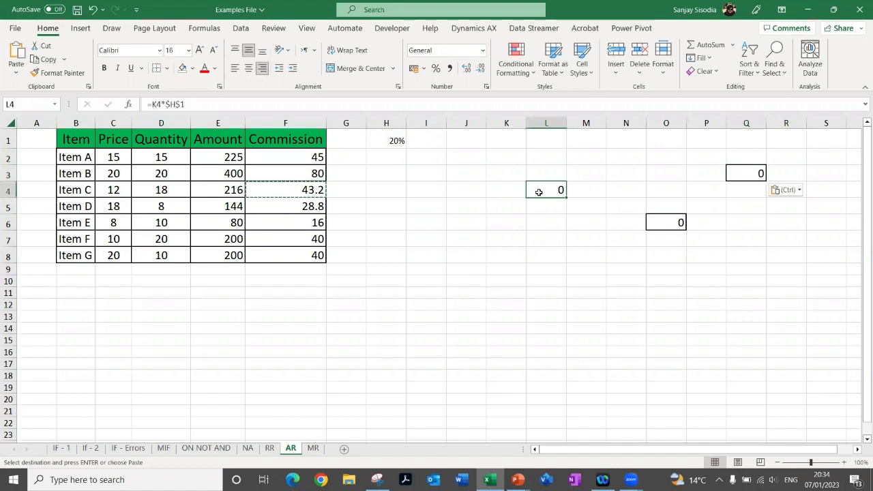
double_click(538, 192)
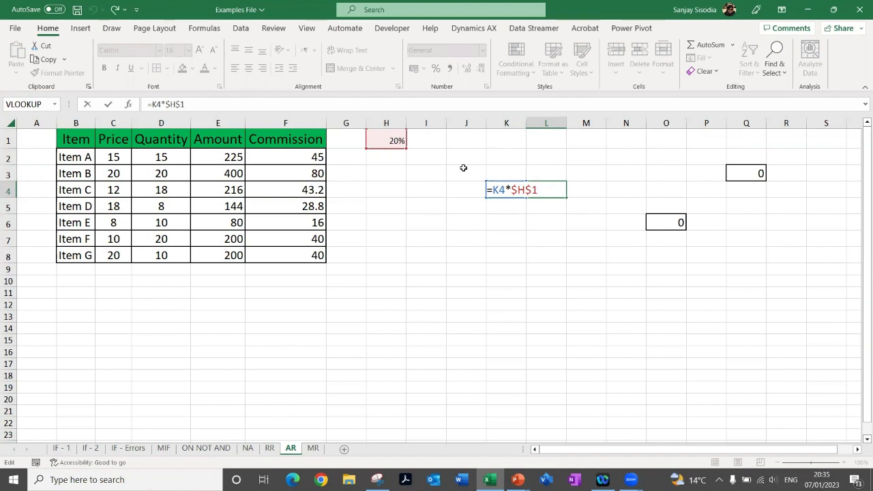
left_click(660, 223)
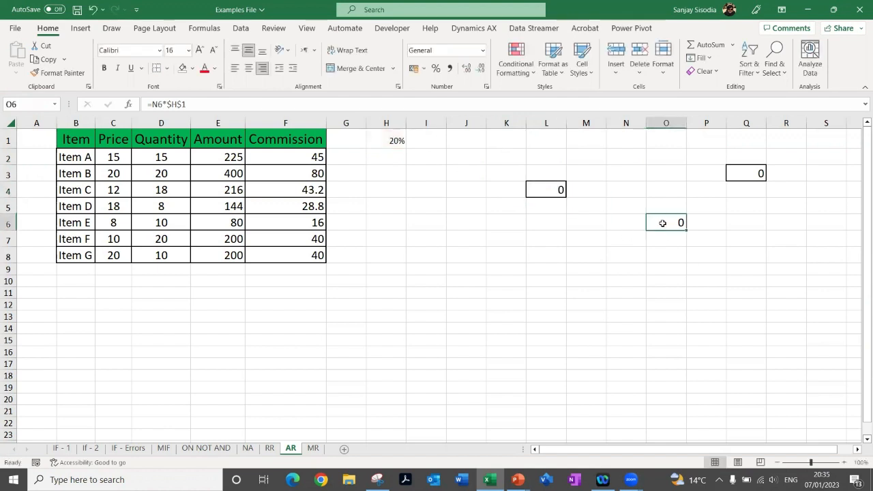
double_click(663, 223)
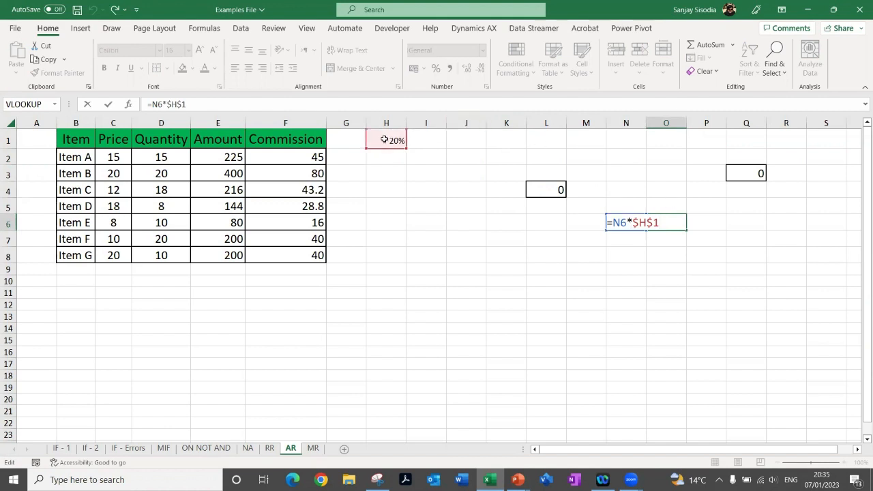
left_click(738, 169)
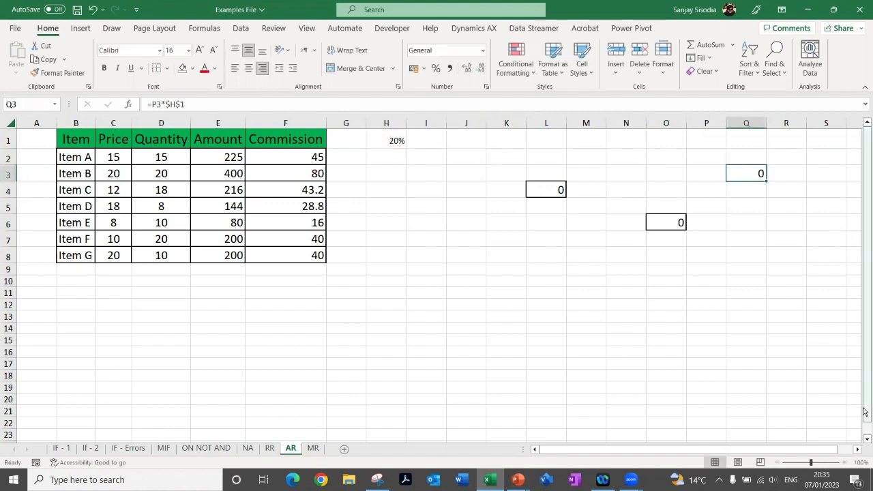
key("F2")
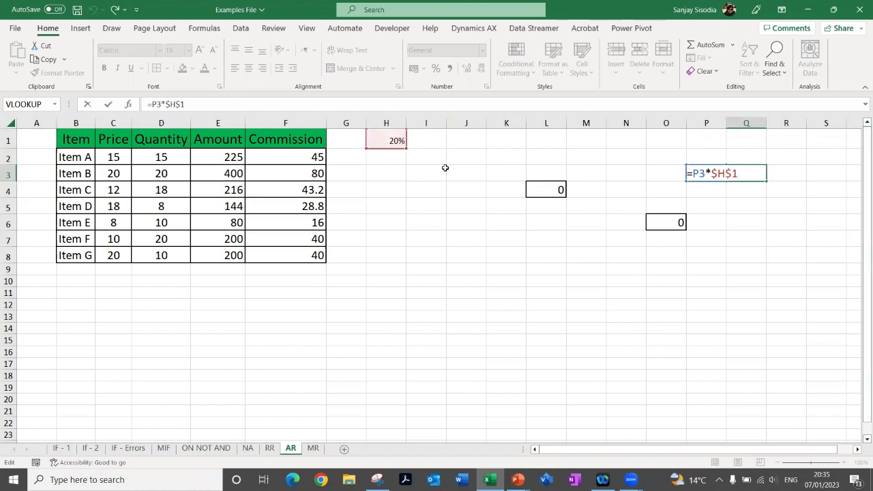
key("ctrl+Return")
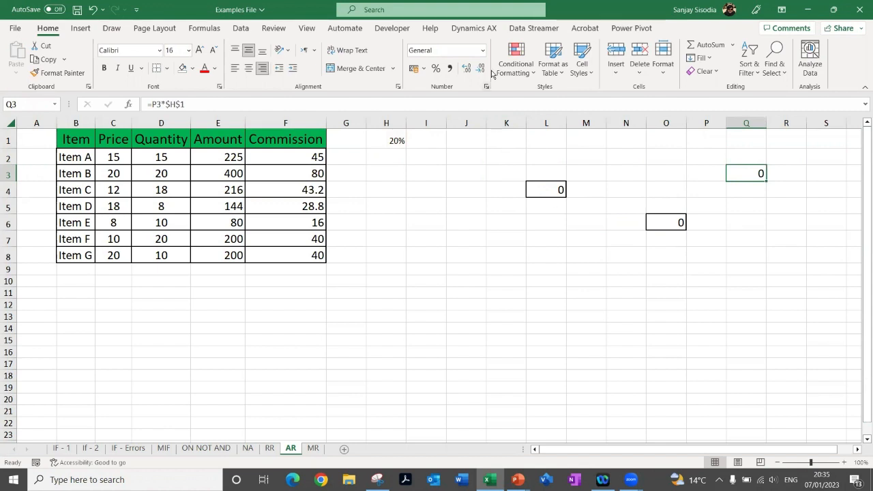
Clear the contents of K1:R12 to remove the pasted test formulas, and select the rate cell H1
mouse_move(501, 137)
left_mouse_down()
mouse_move(666, 255)
mouse_move(768, 298)
left_mouse_up()
key("Delete")
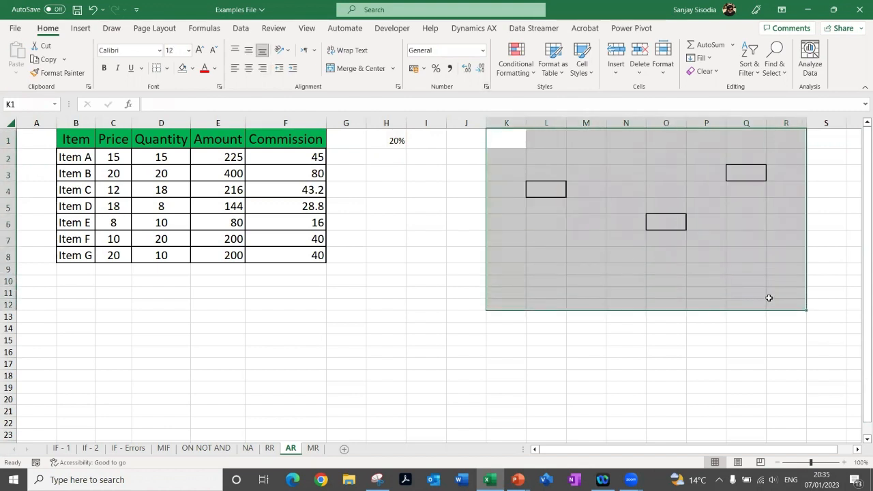
left_click(394, 144)
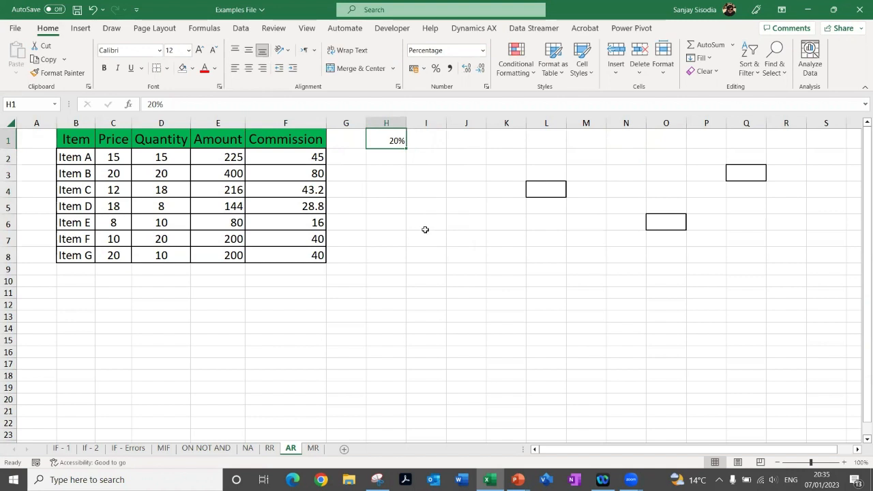
Enter =E2*0.2 in G2 with the rate as a fixed number, and fill it down to G8
left_click(349, 158)
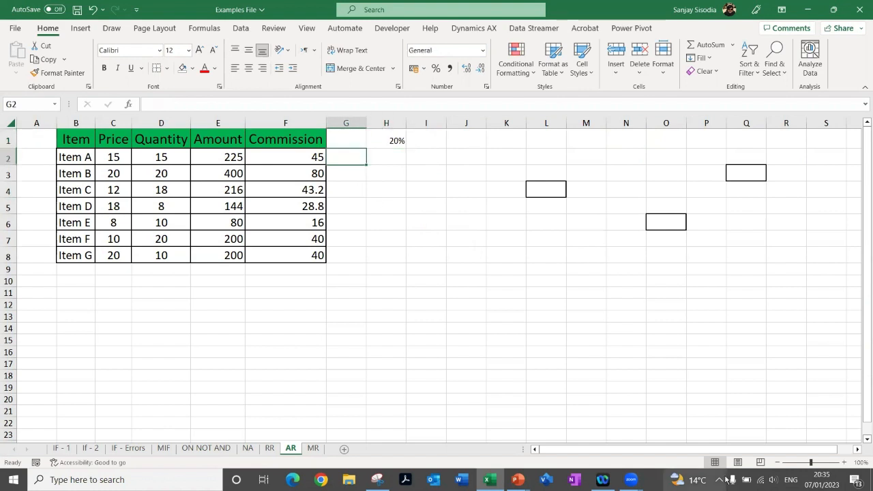
type("=")
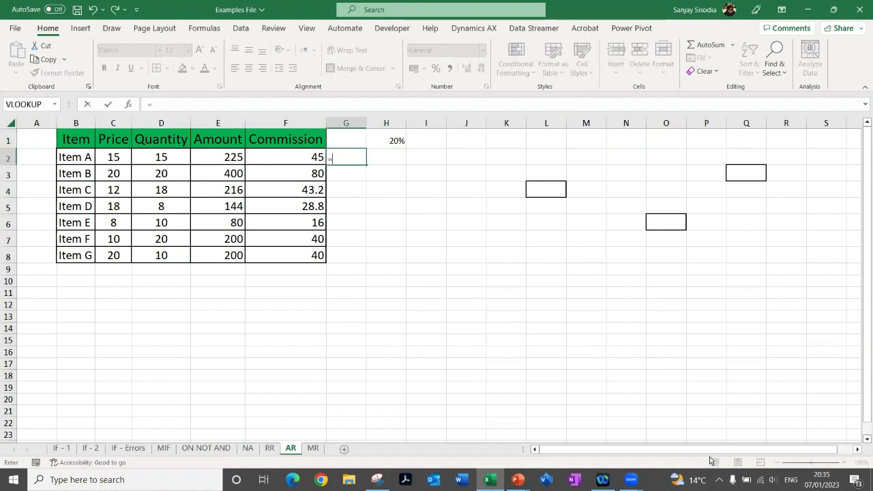
key("Left")
key("Left")
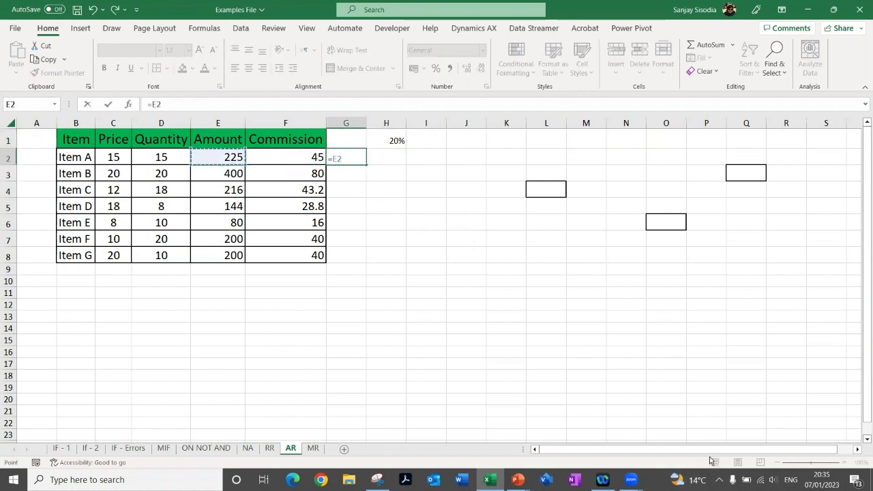
type("*")
key("Return")
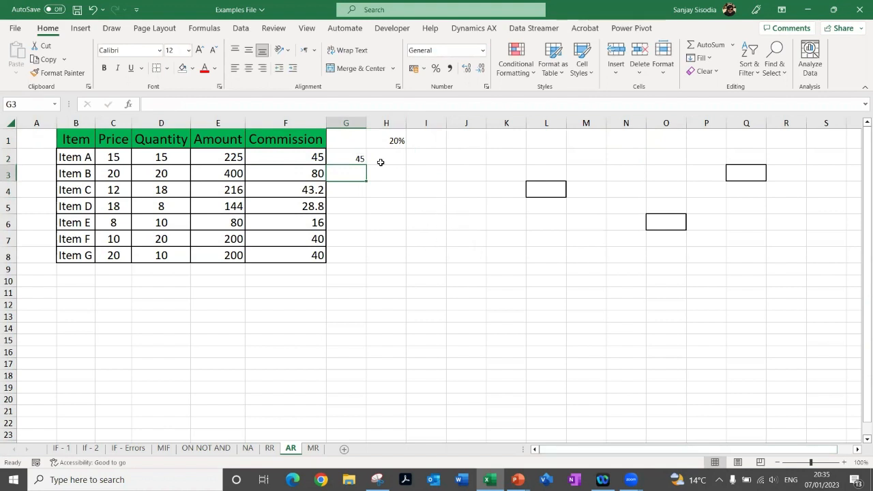
left_click(345, 152)
left_click_drag(366, 164, 360, 260)
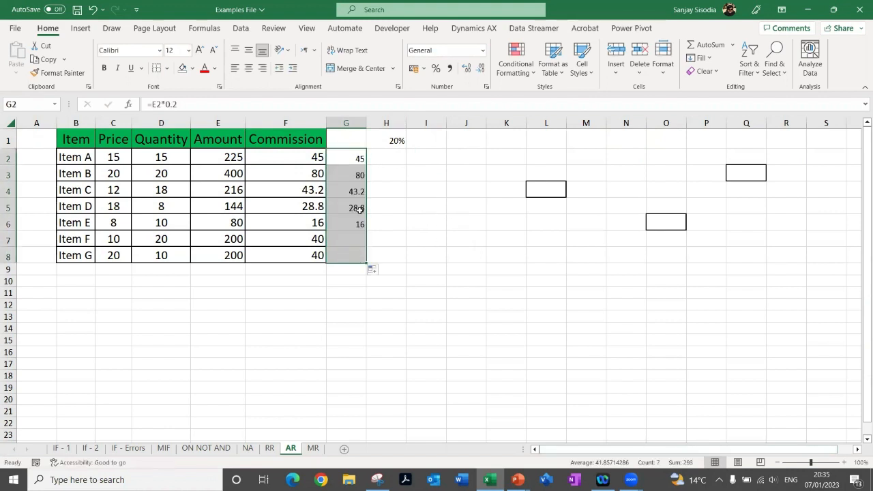
Copy the fixed-rate formula from G2 and paste it into L2 and L6
left_click(350, 161)
key("ctrl+c")
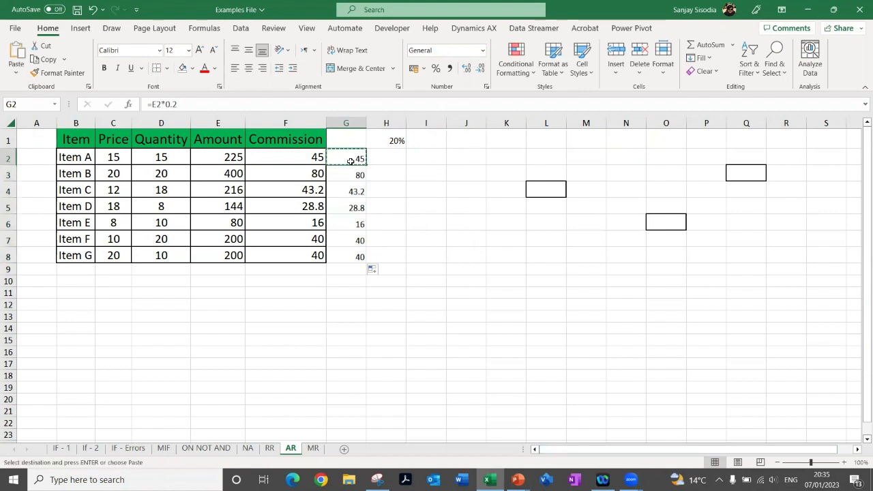
left_click(549, 158)
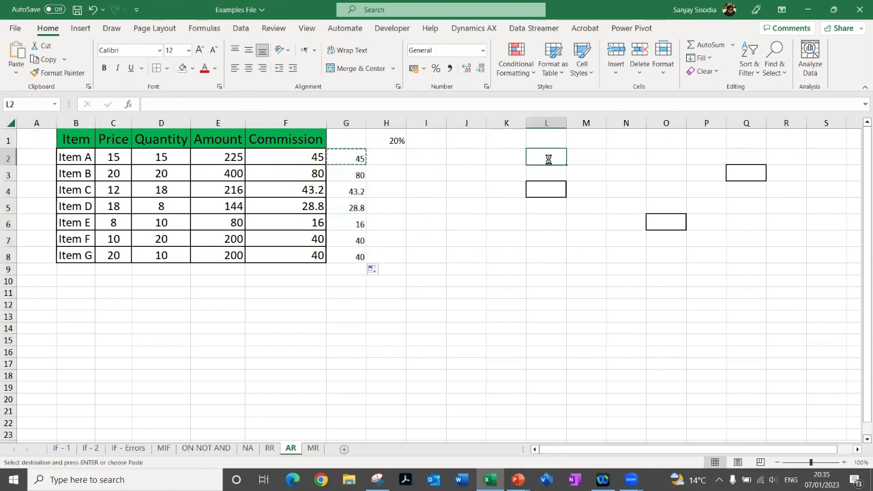
key("ctrl+v")
left_click(554, 228)
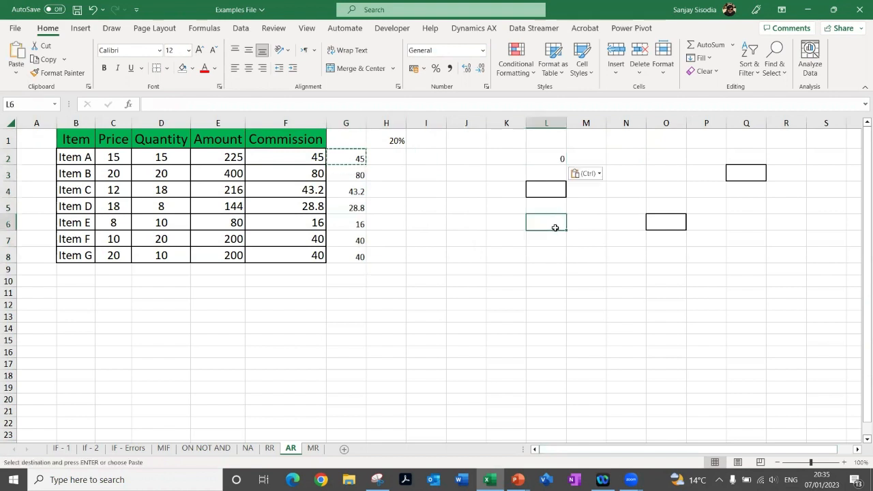
key("ctrl+v")
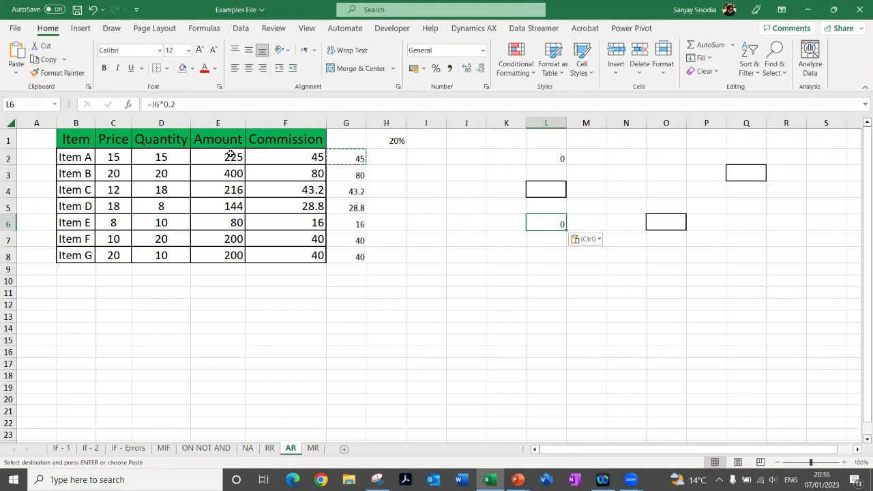
Set the commission rate in H1 to 25% and review the Commission values in F2:F8
left_click(389, 141)
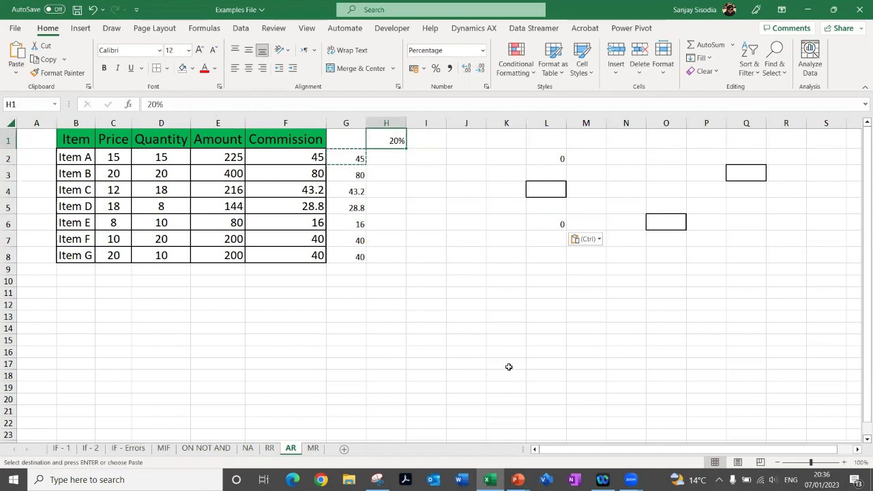
type("25")
key("Return")
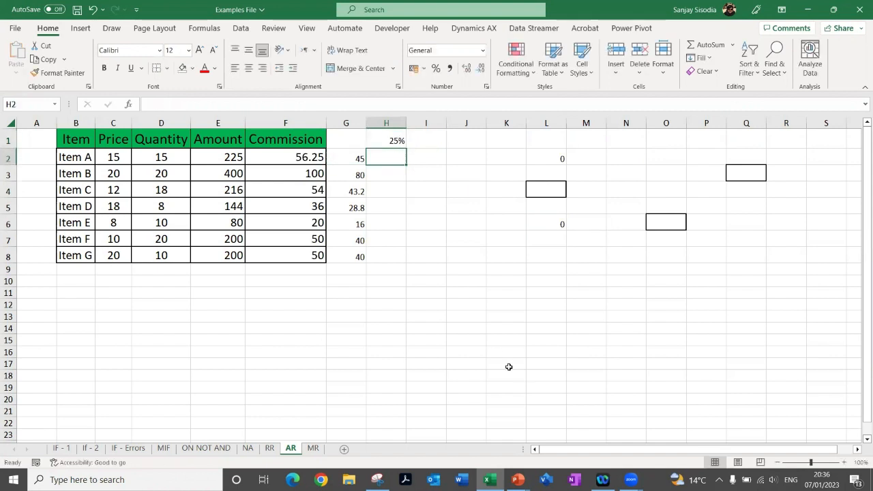
left_click_drag(295, 151, 303, 256)
Edit the fixed-rate formula in G2 to =E2*0.25 and reselect the cell
left_click(351, 159)
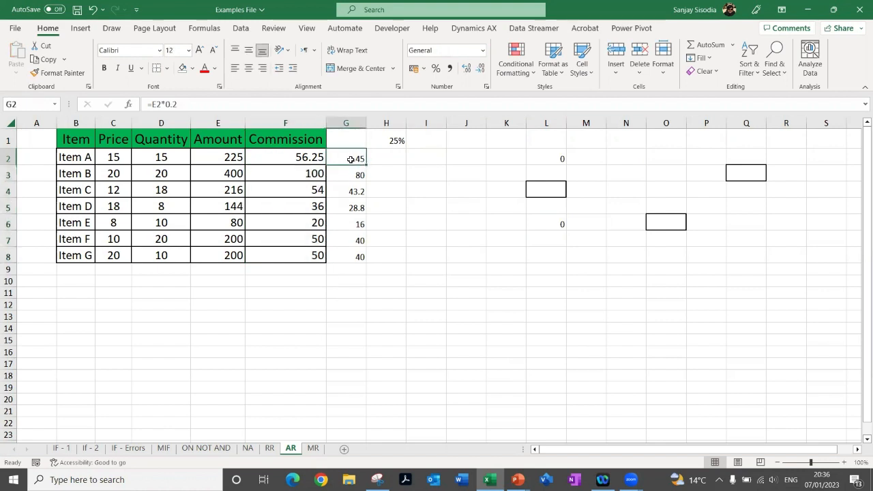
left_click(193, 100)
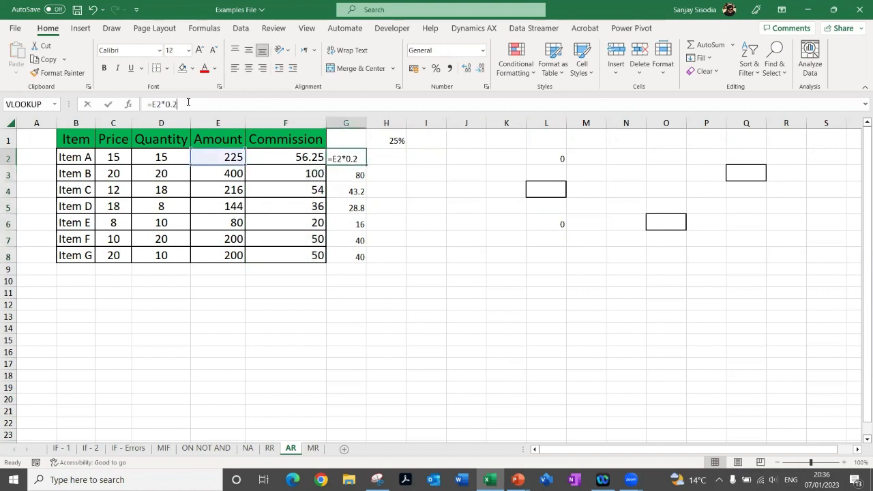
type("5")
key("Return")
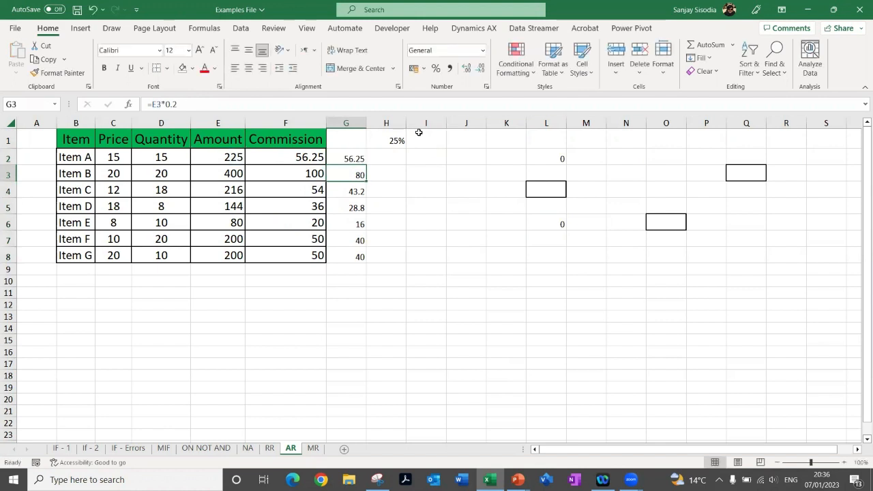
left_click(333, 159)
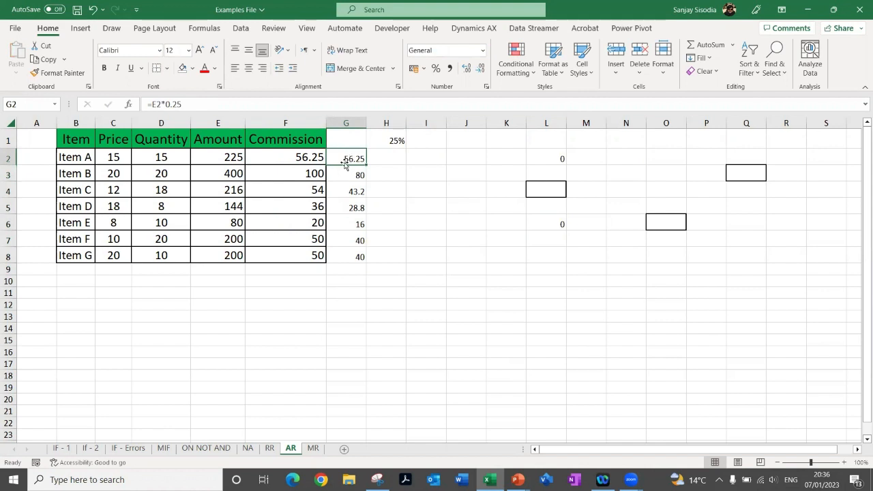
Copy the fixed-rate formula from G2 and paste it over the old formulas in G3:G8
key("ctrl+c")
key("Down")
key("ctrl+shift+Down")
key("ctrl+shift+Down")
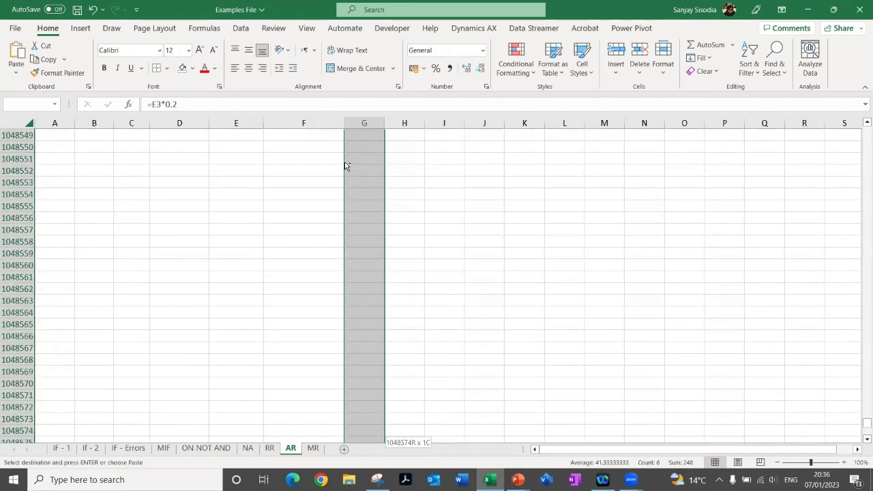
key("ctrl+shift+Up")
key("Up")
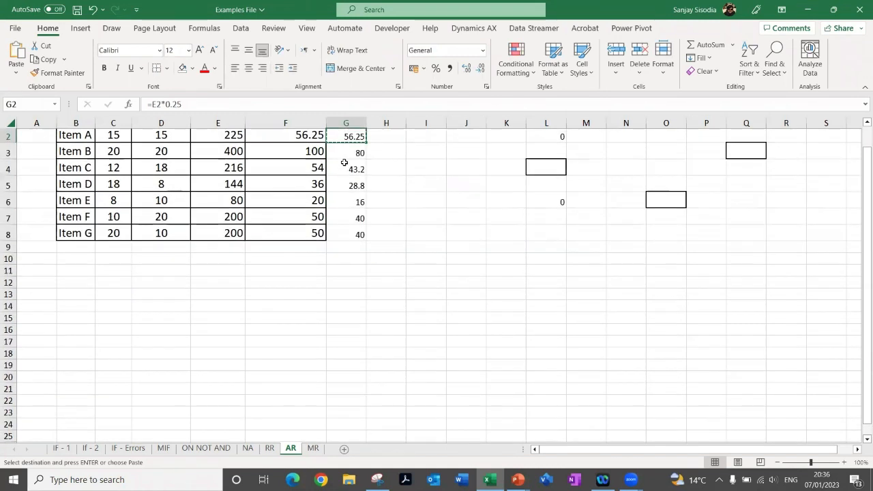
scroll(344, 163, "up", 1)
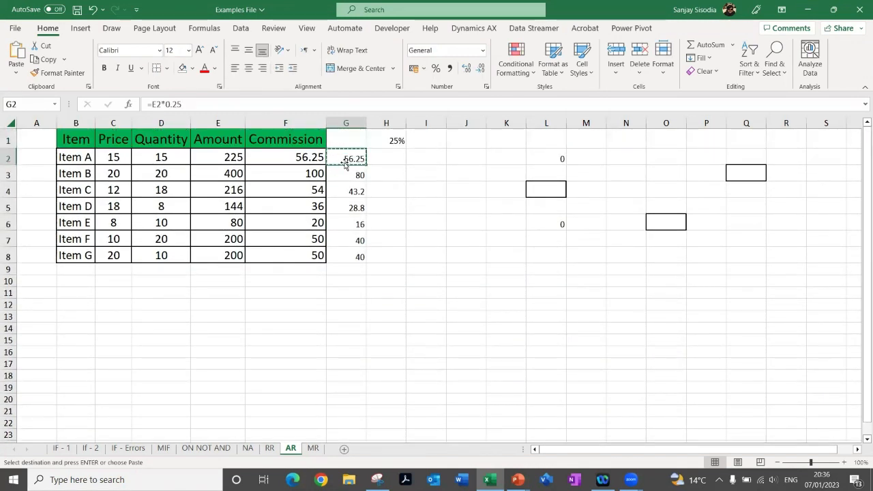
key("Down")
key("shift+Down")
key("shift+Down")
key("shift+Down")
key("shift+Down")
key("shift+Down")
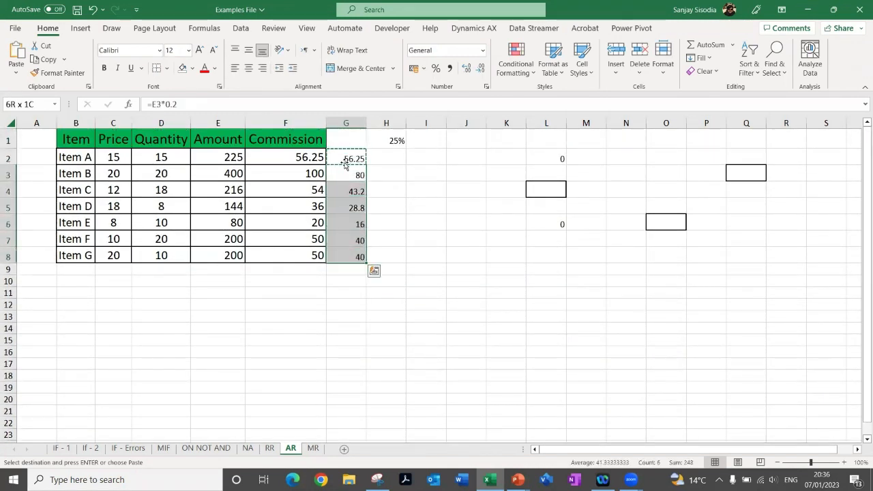
key("ctrl+v")
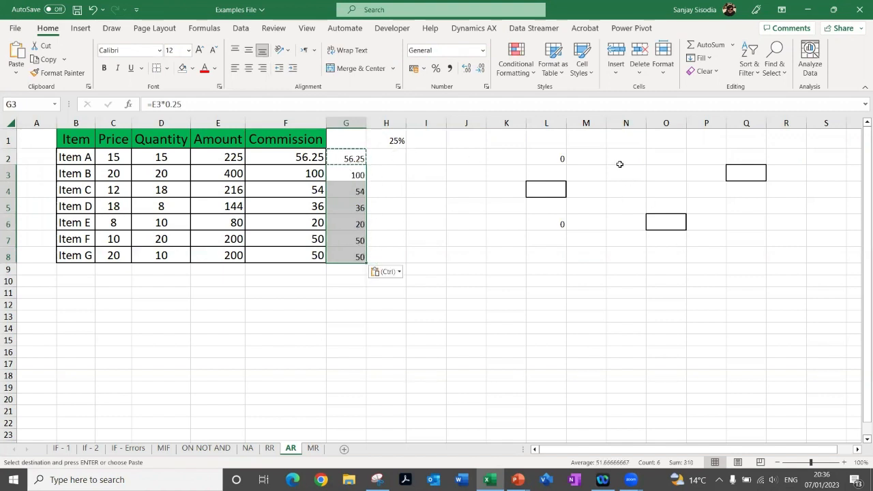
Check the fixed-rate formula in L2, and copy the absolute-reference commission formula from F2 into N3 and P1
left_click(559, 191)
left_click(558, 158)
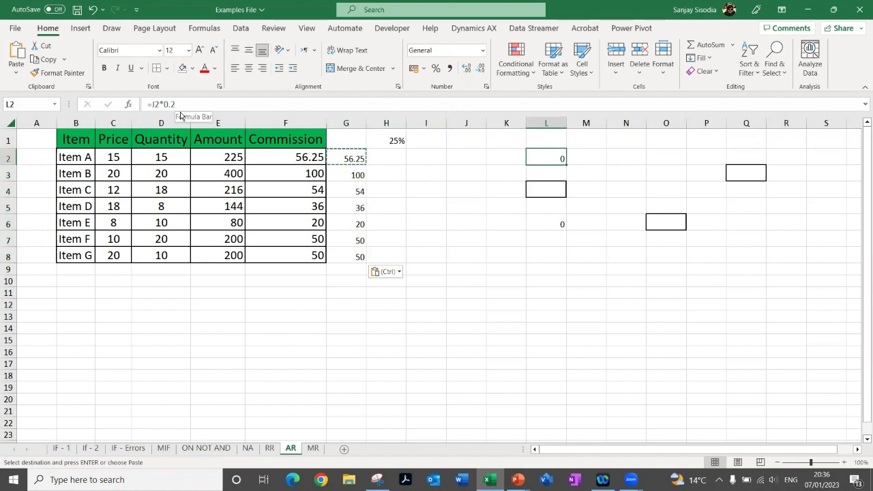
left_click(279, 160)
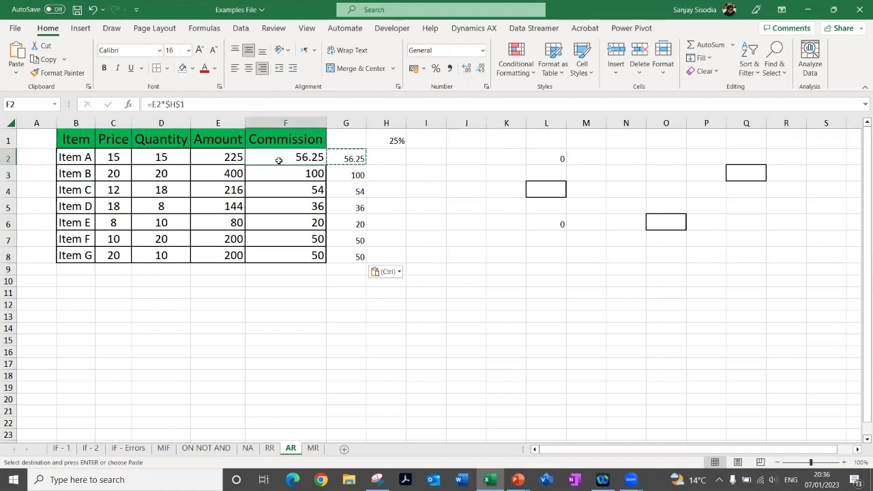
key("ctrl+c")
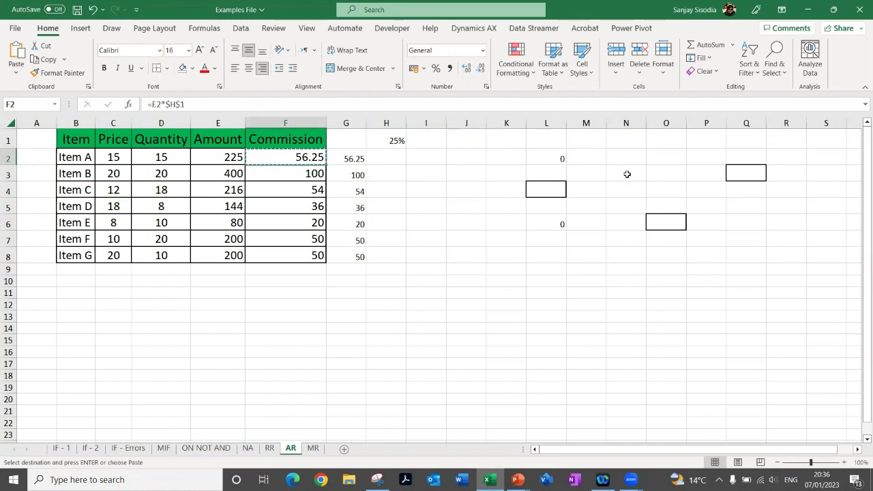
left_click(627, 174)
key("ctrl+v")
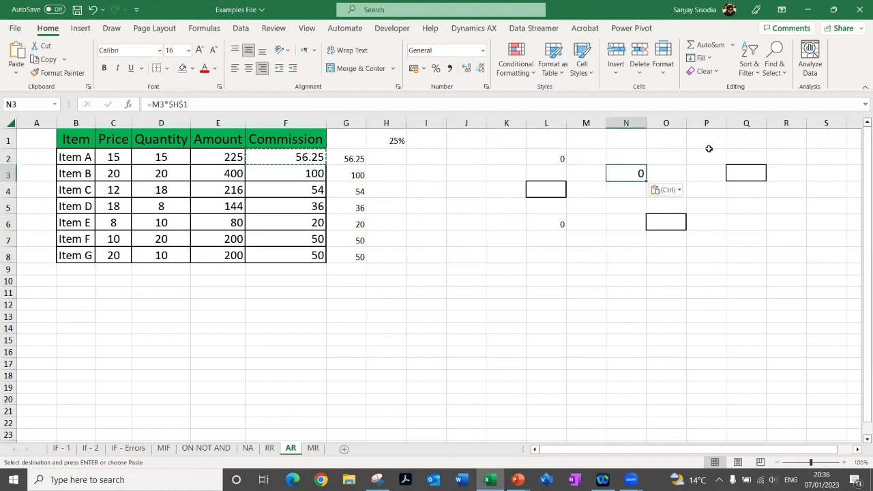
left_click(708, 144)
key("ctrl+v")
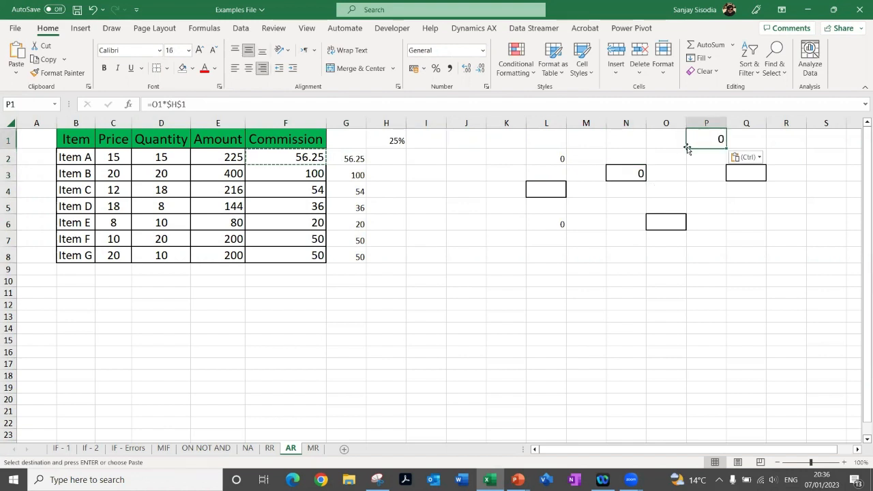
Set the commission rate in H1 to 10% and review the formulas in F2 and N3
left_click(396, 140)
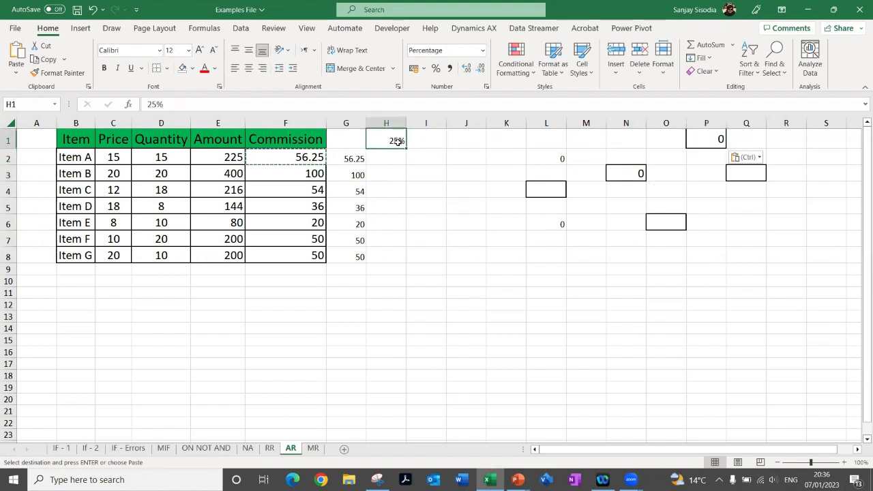
type("10")
key("Return")
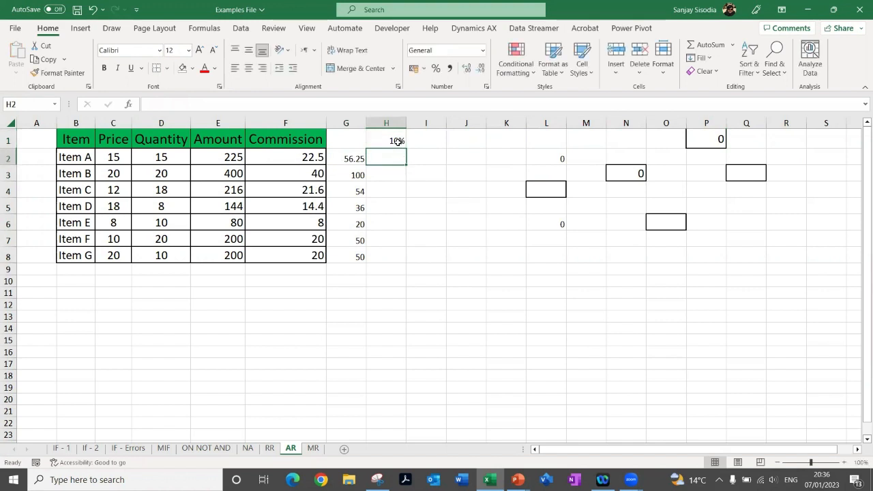
left_click(301, 158)
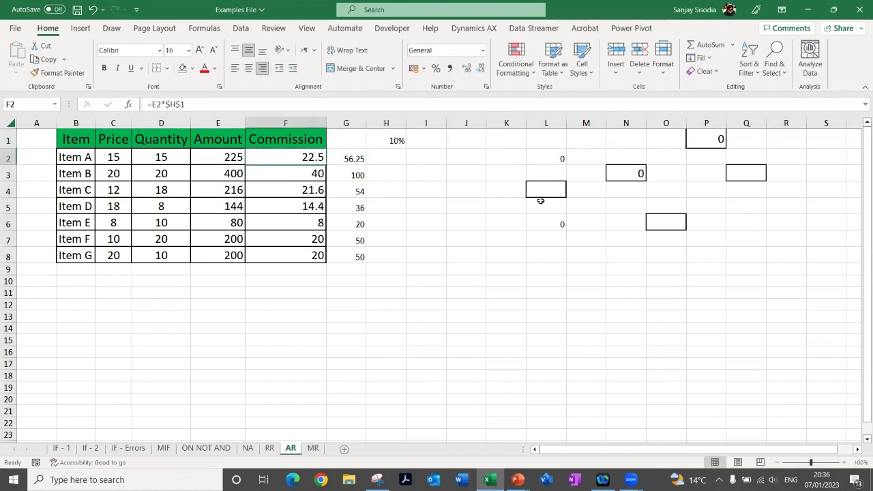
left_click(631, 177)
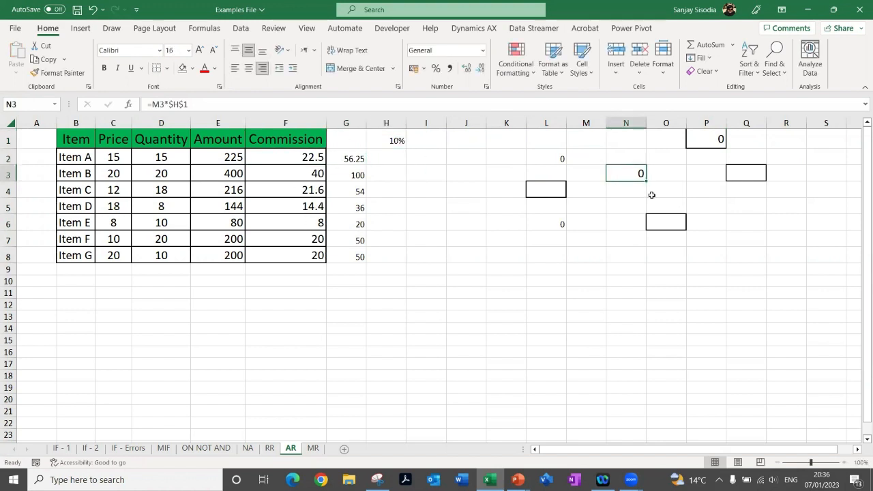
Enter 100 in M3 and 200 in O1 as amounts for the copied commission formulas
left_click(589, 179)
type("100")
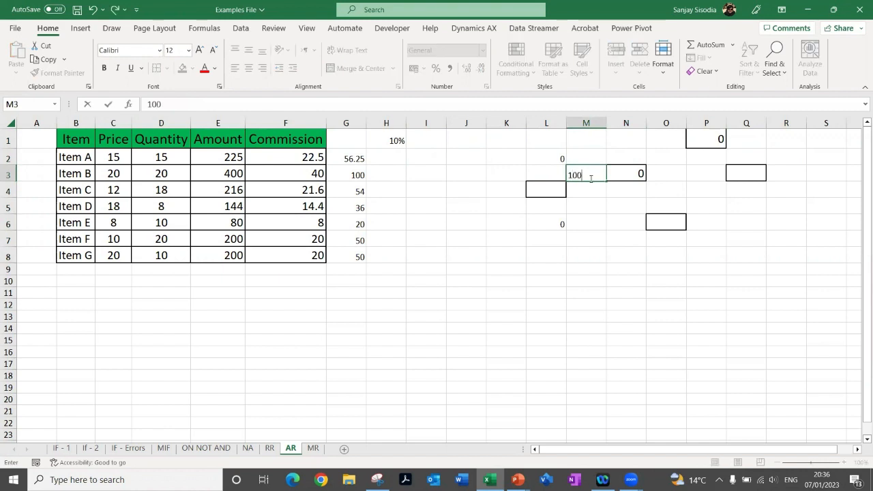
key("Return")
left_click(658, 142)
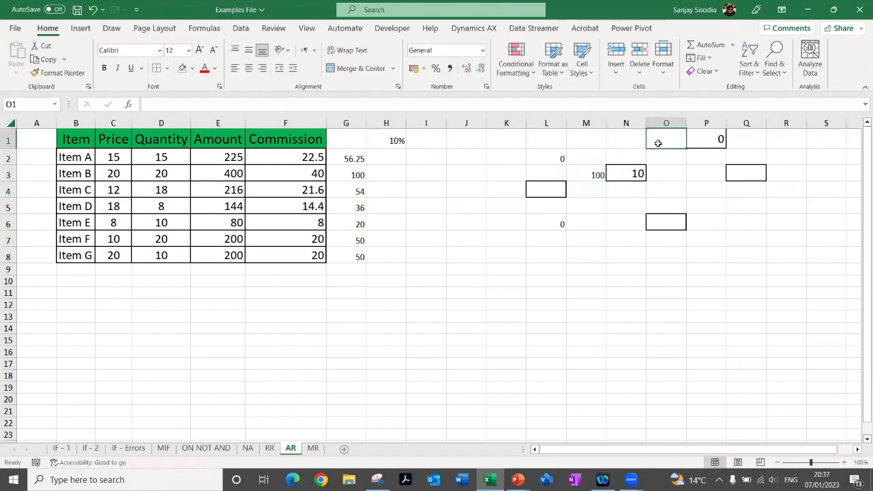
type("200")
key("Return")
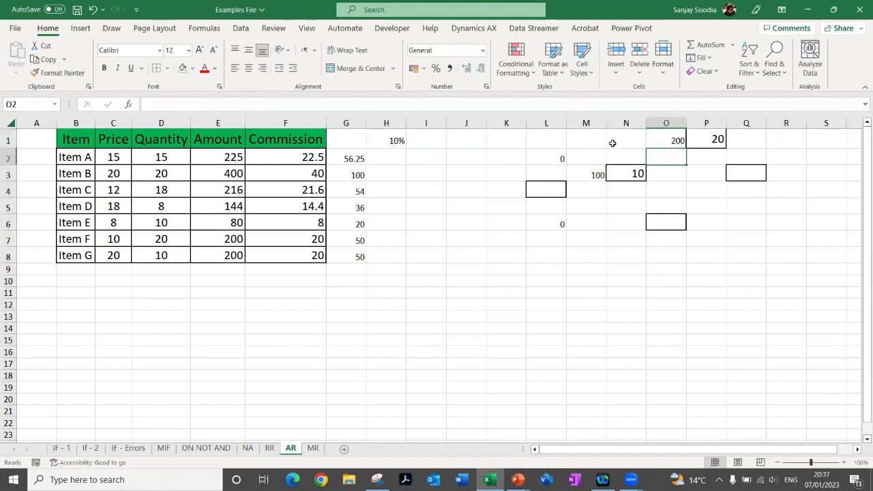
Set the commission rate in H1 to 15% and review the commissions in F2:F8, N3 and P1
left_click(387, 140)
type("15")
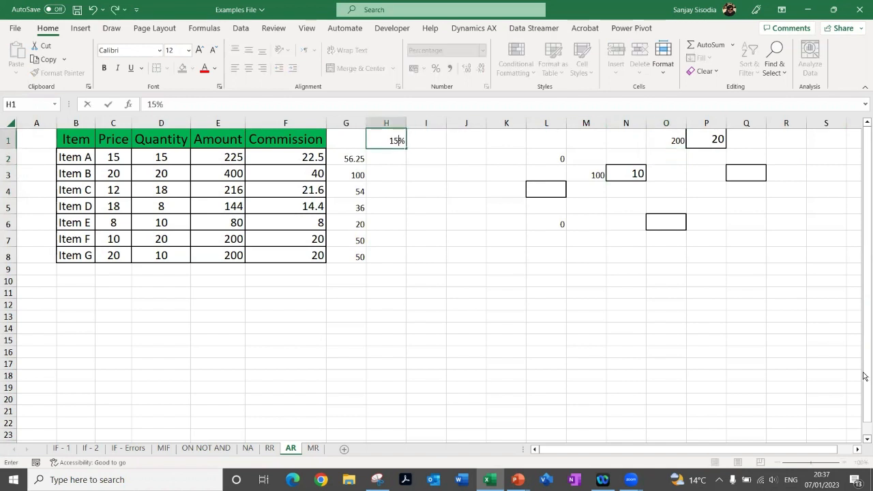
key("Return")
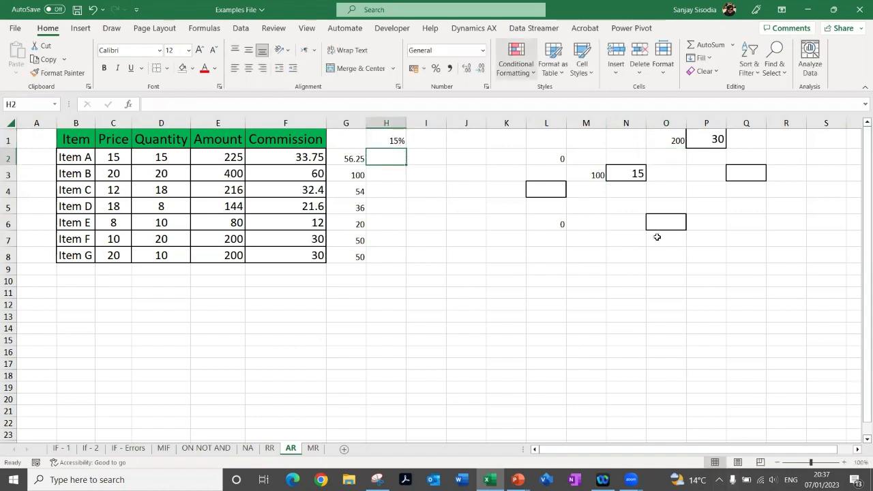
left_click_drag(285, 157, 285, 256)
left_click(633, 174)
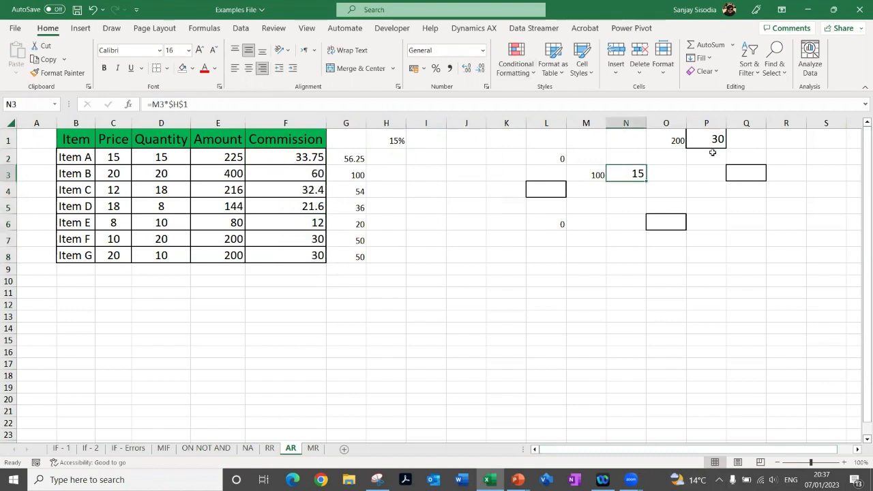
left_click(714, 141)
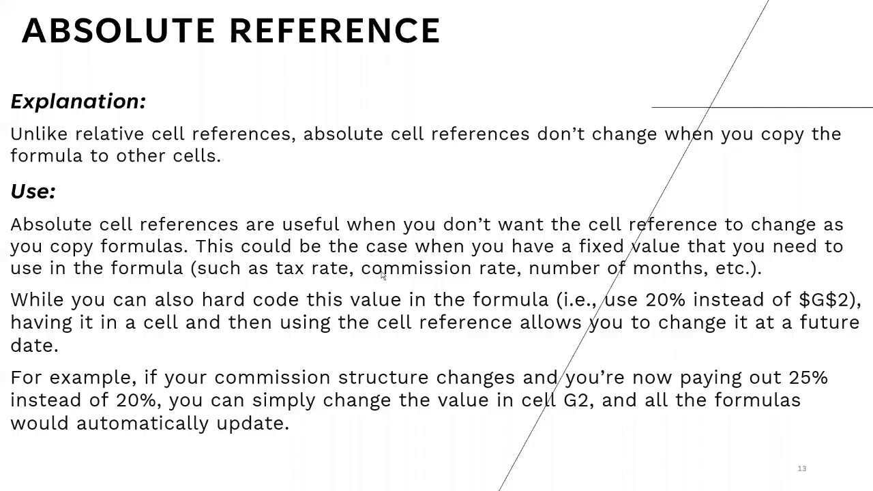
Return from the slide show to Excel and magnify the screen to examine the absolute-reference formula in F2
left_click(382, 275)
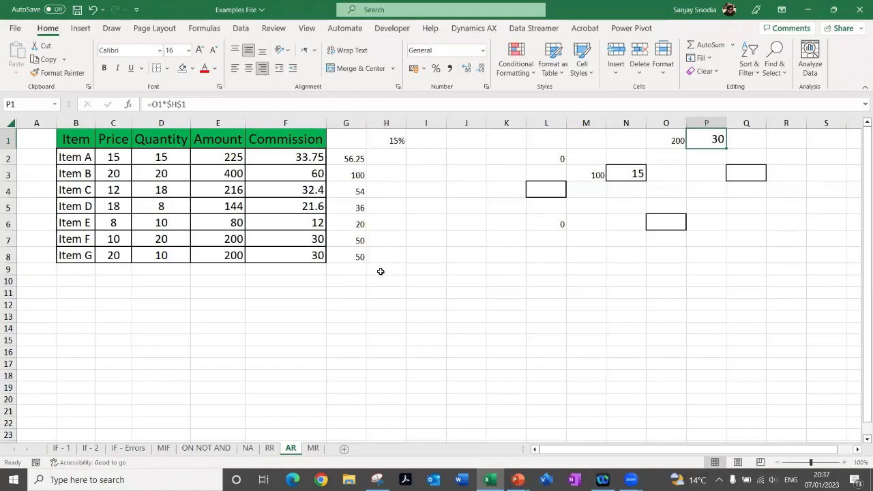
left_click(293, 154)
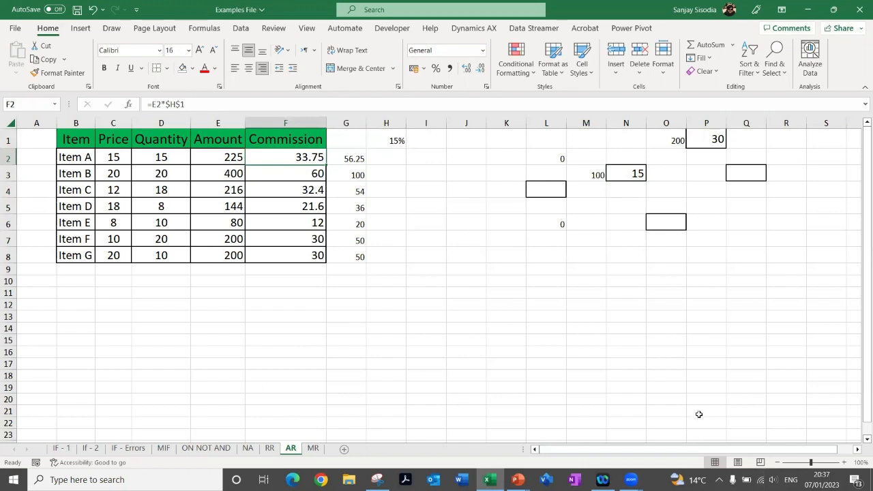
key("super+plus")
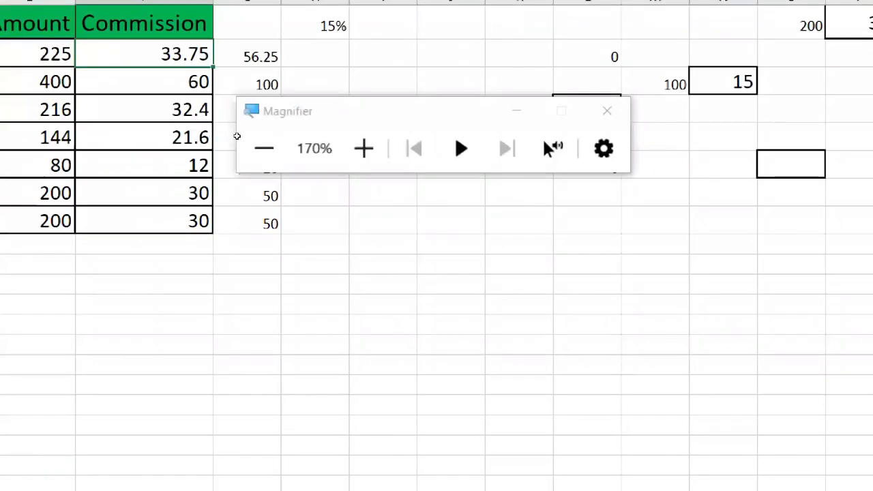
left_click(517, 117)
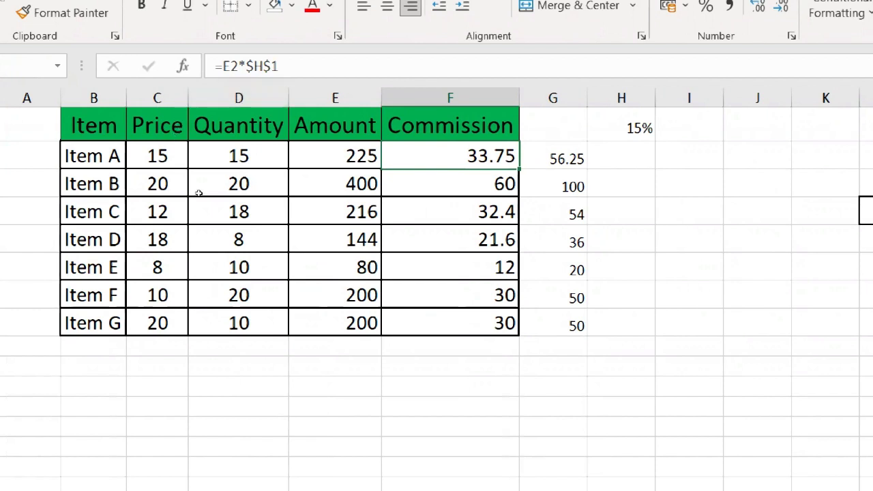
Go to the RR sheet and select E2 to examine its relative-reference Amount formula
scroll(289, 322, "down", 5)
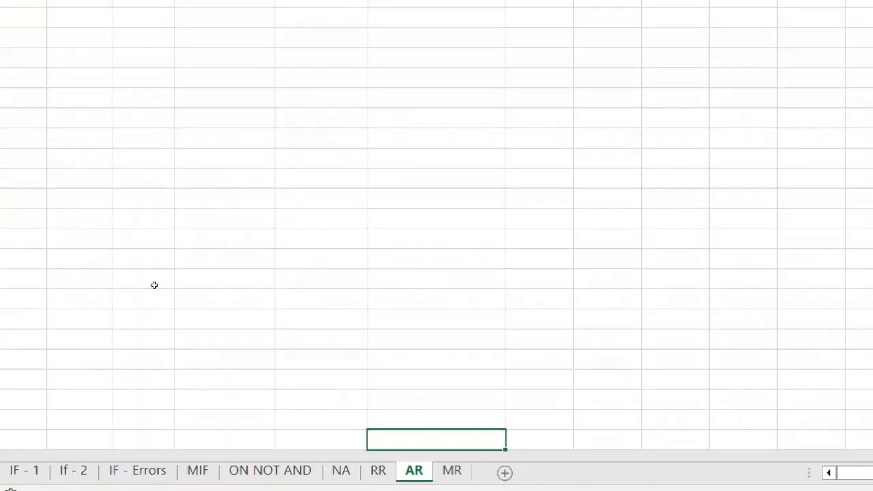
key("ctrl+Page_Up")
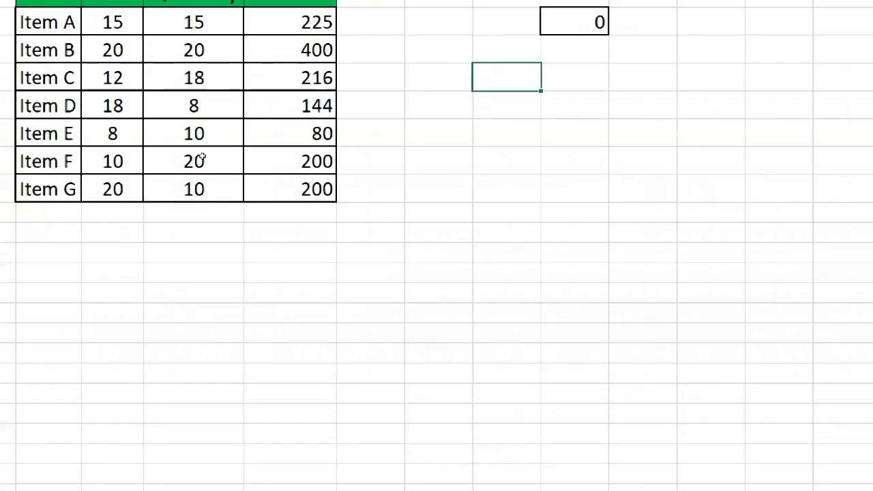
left_click(290, 68)
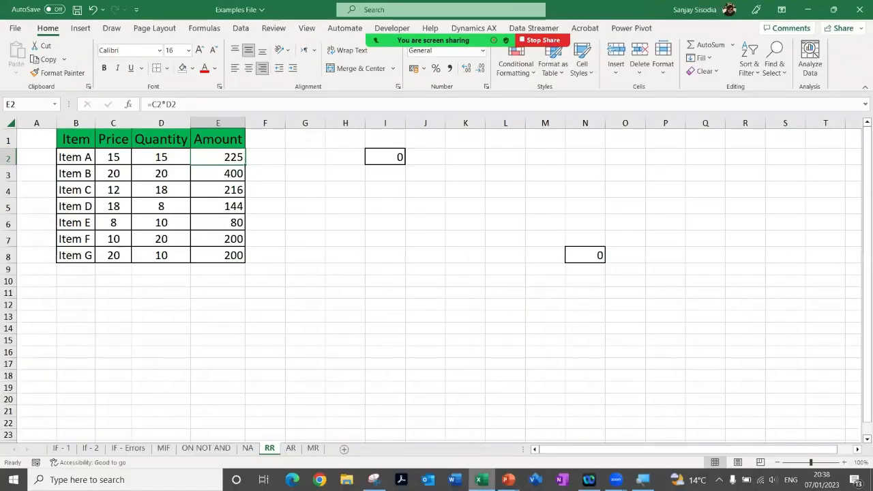
Switch to the PowerPoint slide show and reveal the explanation of the dollar sign on the Absolute Reference slide
mouse_move(509, 480)
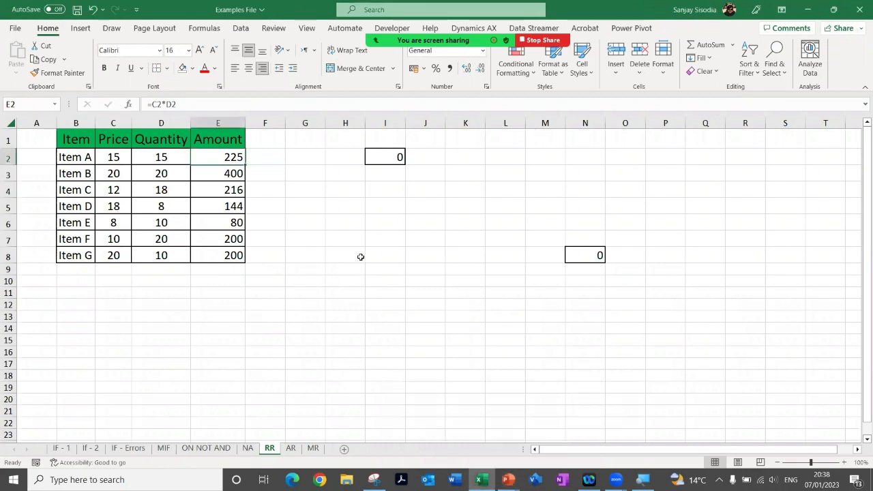
key("alt+Tab")
key("Tab")
key("Tab")
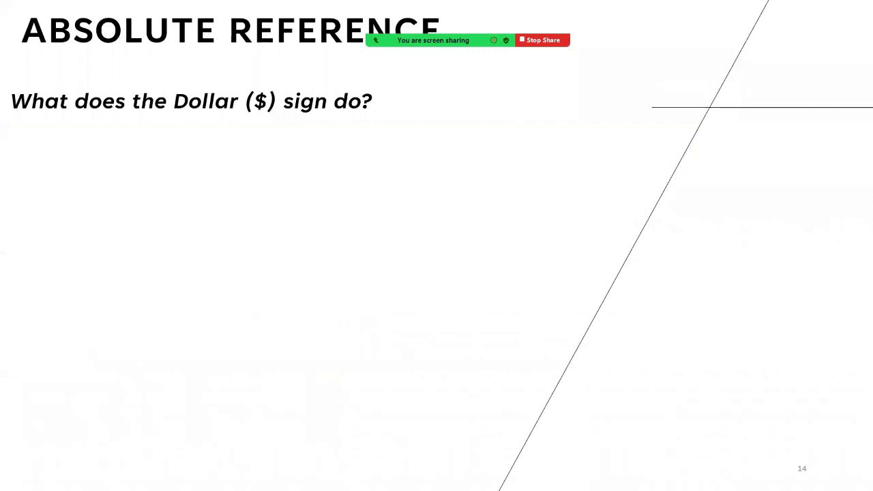
key("Right")
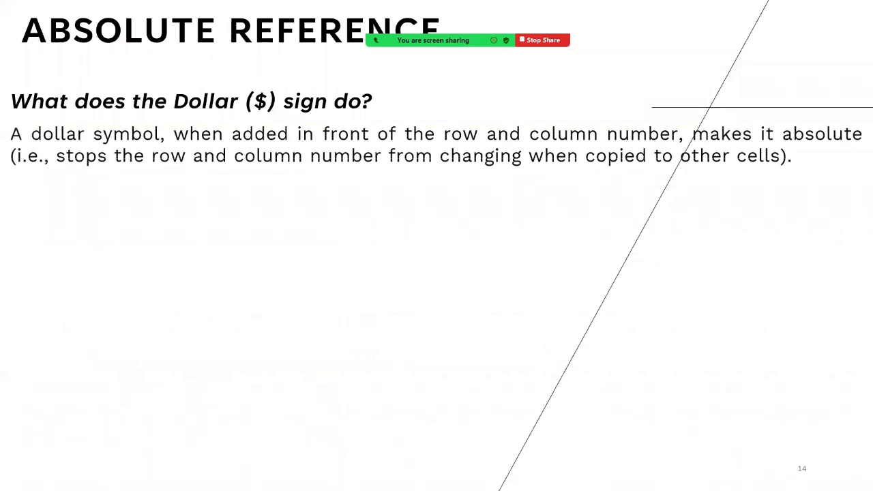